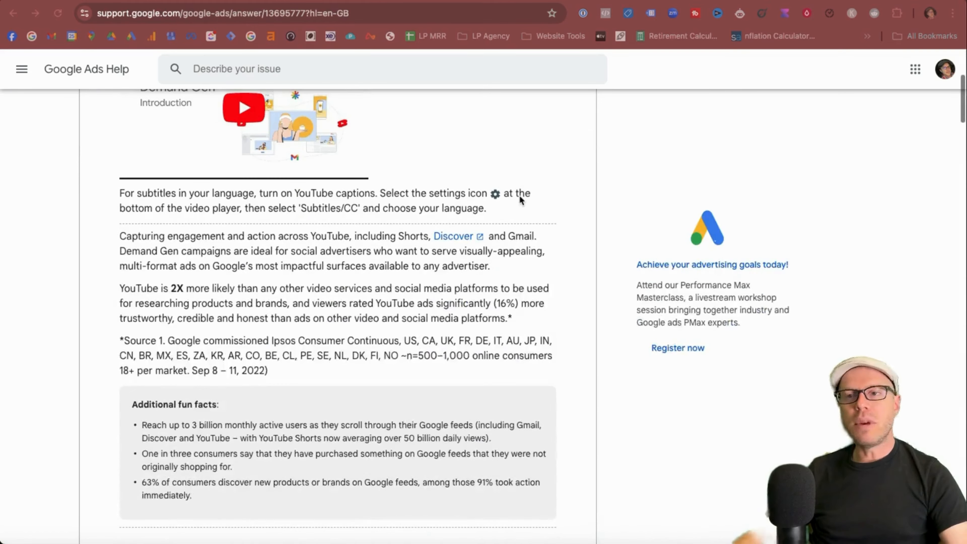
Step: Read the Demand Gen help article's benefits, ad placement examples and the comparison with Search and Performance Max campaigns
{"action": "scroll", "coordinate": [521, 201], "scroll_direction": "up", "scroll_amount": 2}
{"action": "scroll", "coordinate": [521, 201], "scroll_direction": "down", "scroll_amount": 5}
{"action": "scroll", "coordinate": [521, 201], "scroll_direction": "down", "scroll_amount": 5}
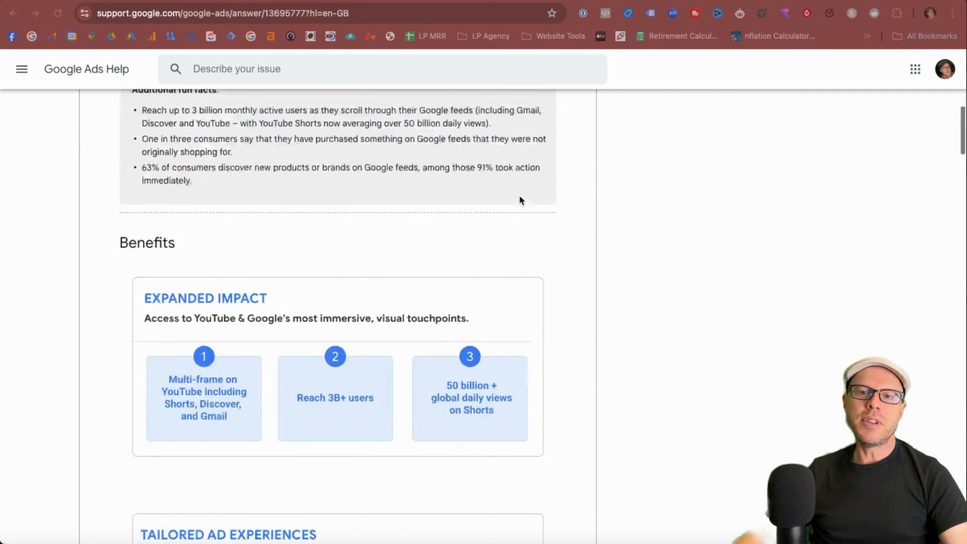
{"action": "scroll", "coordinate": [521, 201], "scroll_direction": "up", "scroll_amount": 5}
{"action": "scroll", "coordinate": [522, 201], "scroll_direction": "down", "scroll_amount": 8}
{"action": "scroll", "coordinate": [521, 201], "scroll_direction": "up", "scroll_amount": 2}
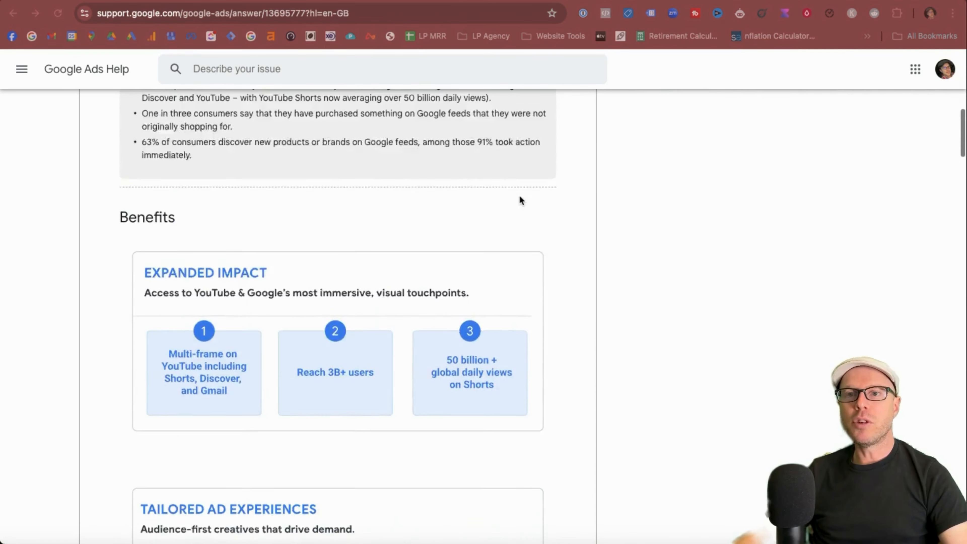
{"action": "scroll", "coordinate": [521, 201], "scroll_direction": "down", "scroll_amount": 15}
{"action": "scroll", "coordinate": [557, 233], "scroll_direction": "down", "scroll_amount": 10}
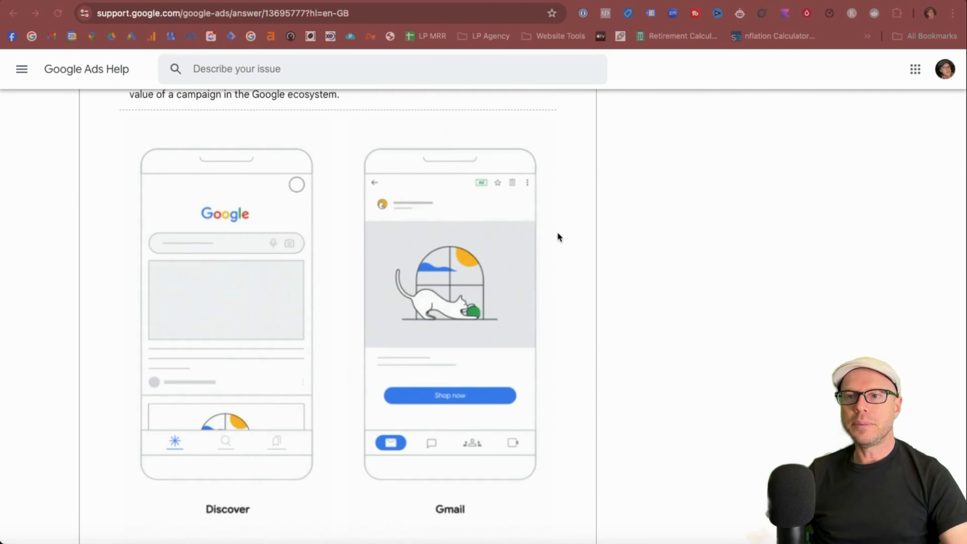
{"action": "scroll", "coordinate": [559, 238], "scroll_direction": "down", "scroll_amount": 2}
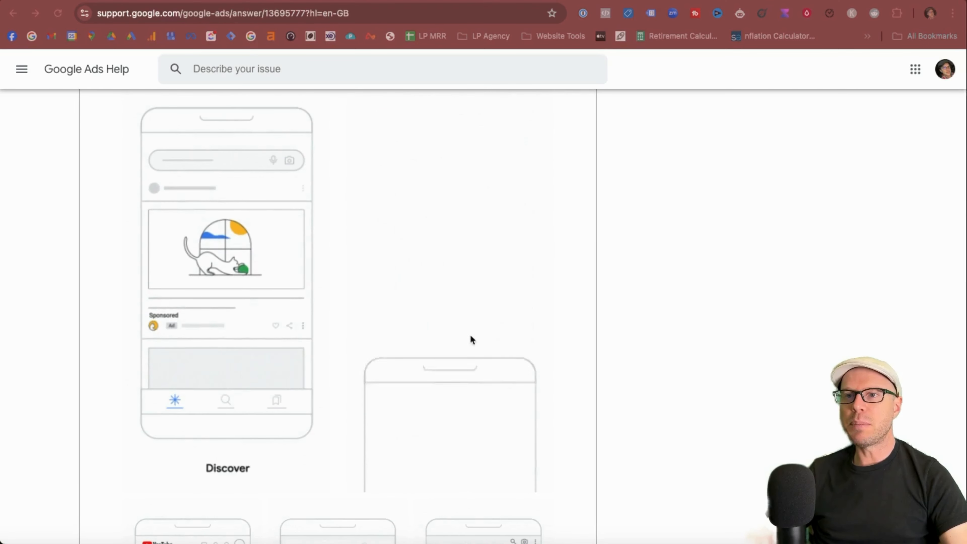
{"action": "scroll", "coordinate": [533, 309], "scroll_direction": "down", "scroll_amount": 9}
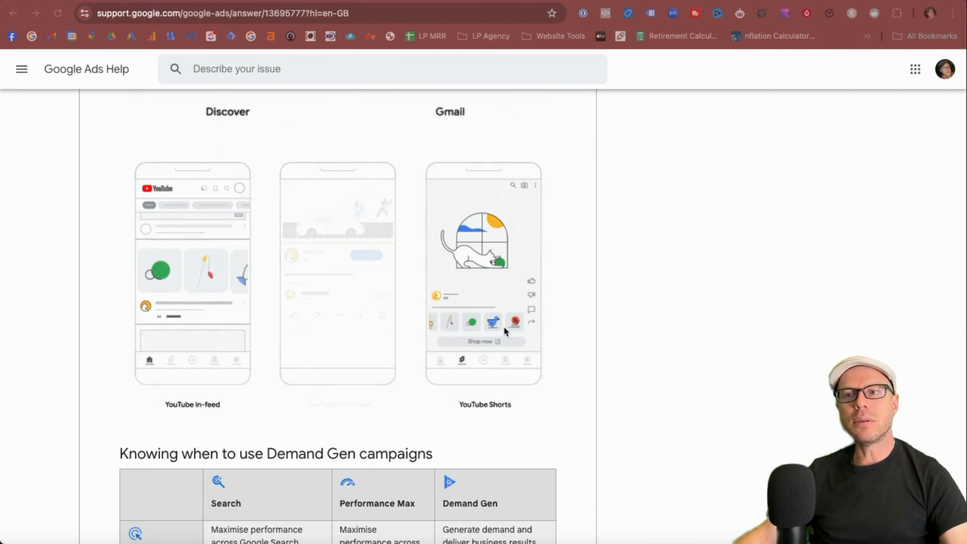
{"action": "scroll", "coordinate": [567, 333], "scroll_direction": "down", "scroll_amount": 8}
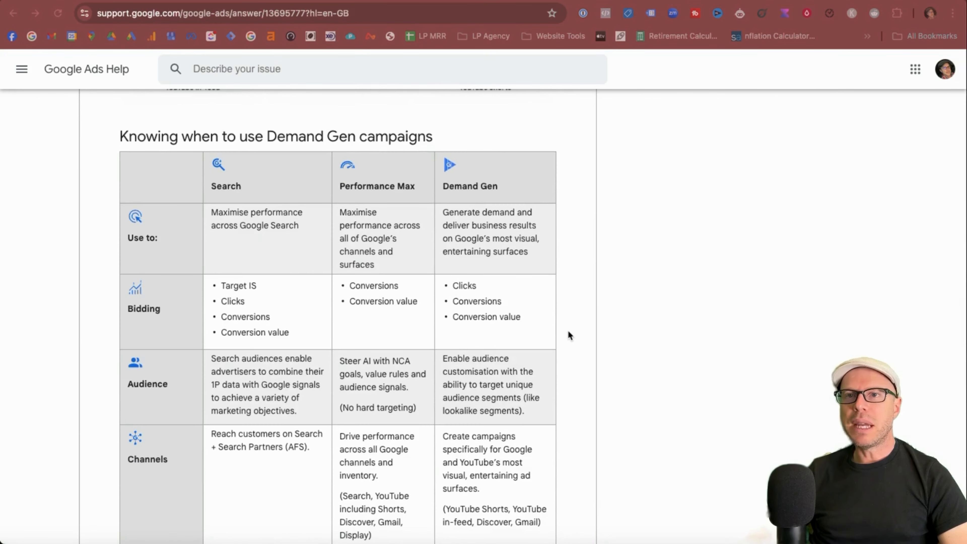
{"action": "scroll", "coordinate": [568, 332], "scroll_direction": "down", "scroll_amount": 12}
{"action": "scroll", "coordinate": [567, 332], "scroll_direction": "up", "scroll_amount": 20}
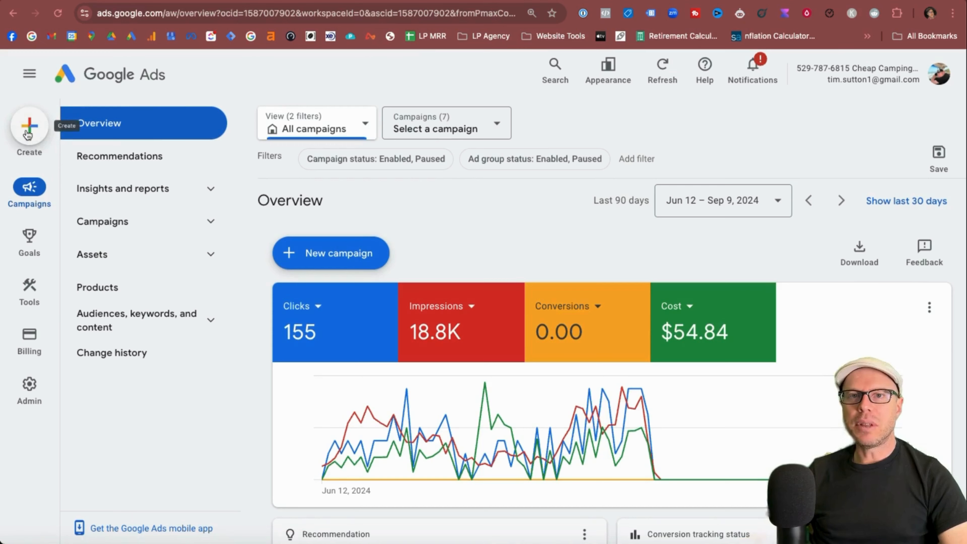
Step: Start a new campaign in Google Ads and choose Sales as its objective
{"action": "left_click", "coordinate": [27, 134]}
{"action": "left_click", "coordinate": [75, 133]}
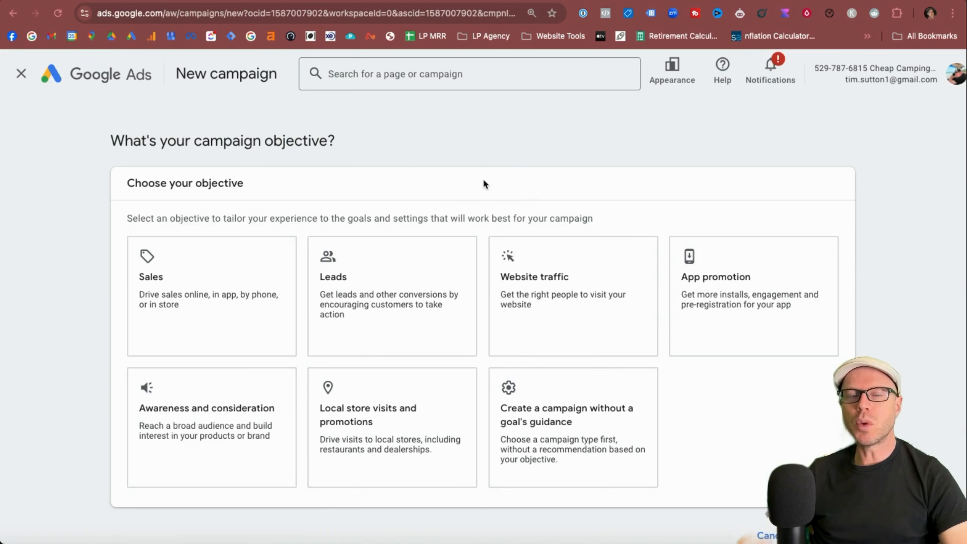
{"action": "left_click", "coordinate": [237, 248]}
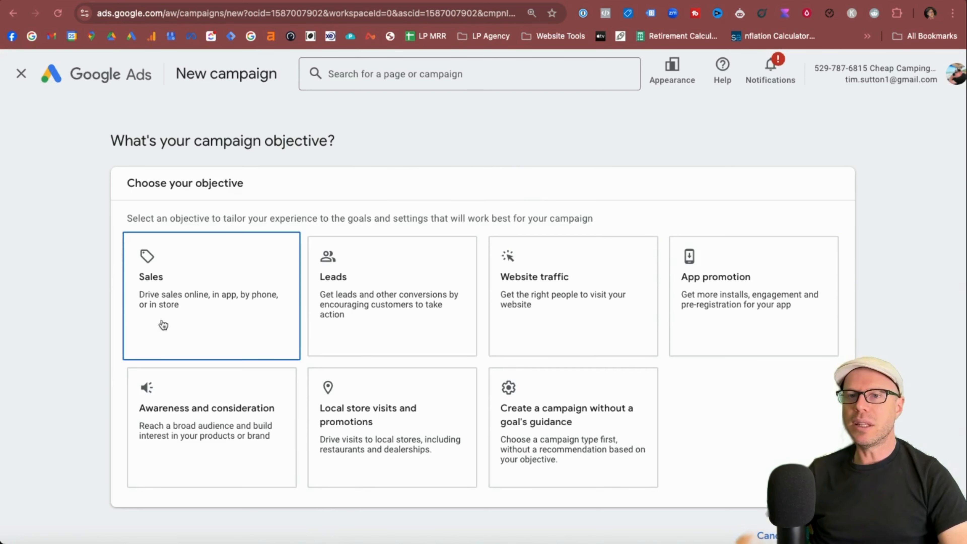
{"action": "left_click", "coordinate": [566, 322]}
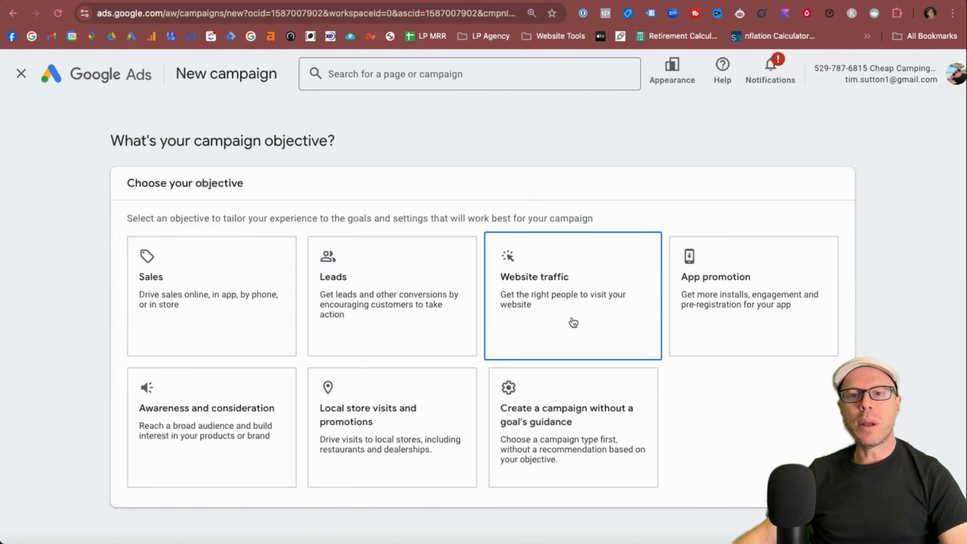
{"action": "scroll", "coordinate": [573, 323], "scroll_direction": "down", "scroll_amount": 1}
{"action": "left_click", "coordinate": [225, 391]}
{"action": "scroll", "coordinate": [221, 418], "scroll_direction": "down", "scroll_amount": 2}
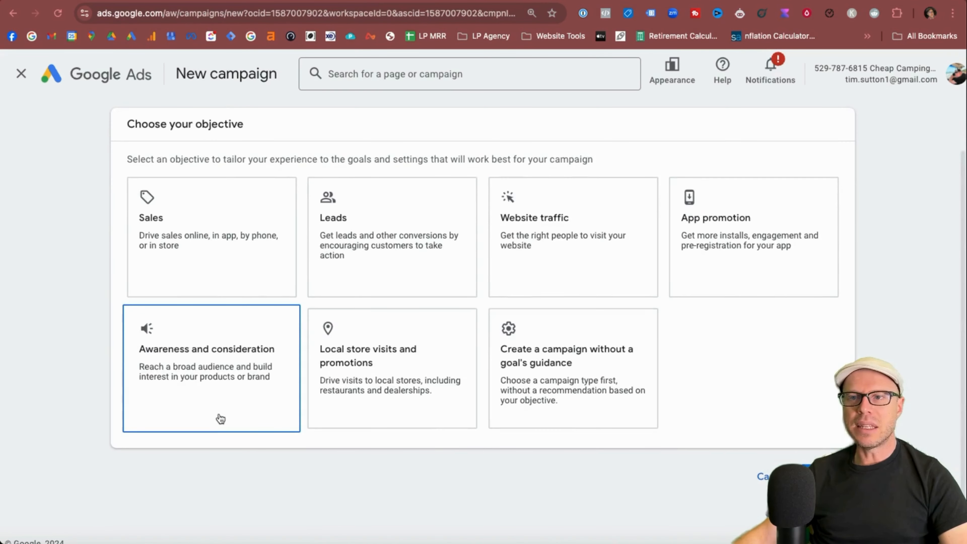
{"action": "left_click", "coordinate": [617, 379]}
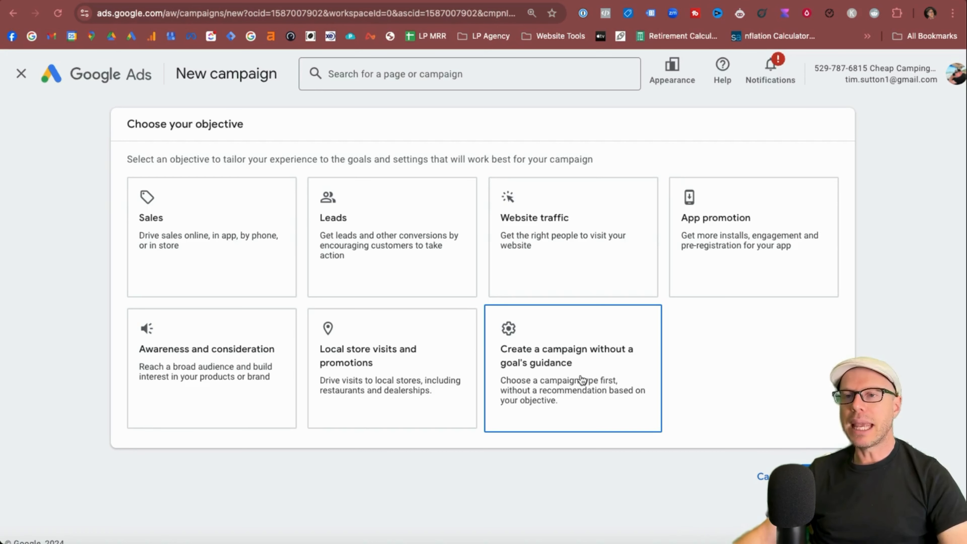
{"action": "left_click", "coordinate": [212, 201]}
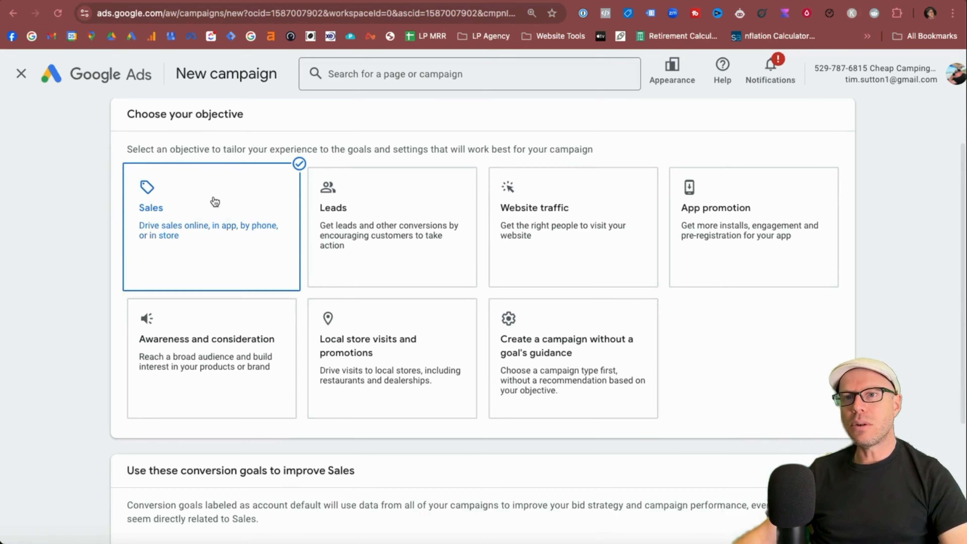
Step: Continue with the Purchases conversion goal and select Demand Gen as the campaign type
{"action": "scroll", "coordinate": [304, 418], "scroll_direction": "down", "scroll_amount": 5}
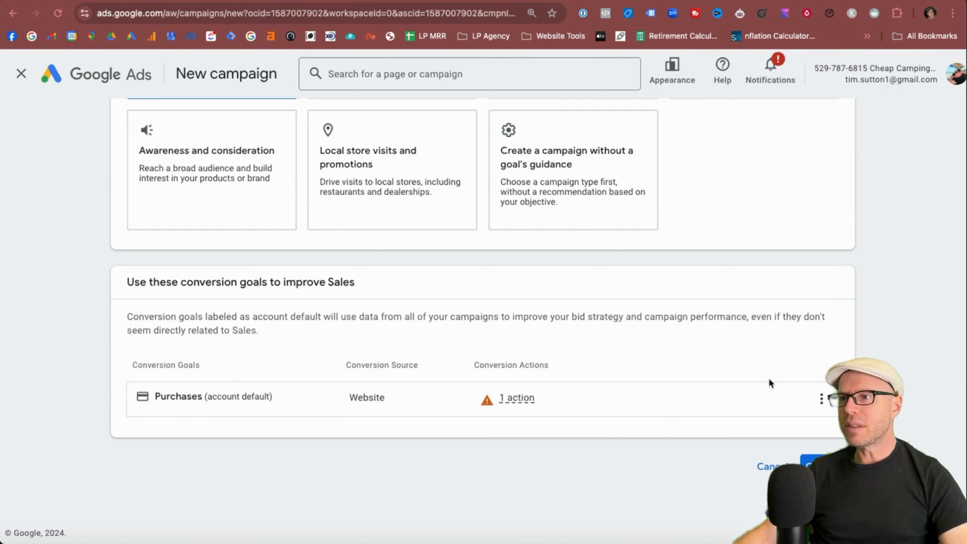
{"action": "scroll", "coordinate": [602, 275], "scroll_direction": "down", "scroll_amount": 10}
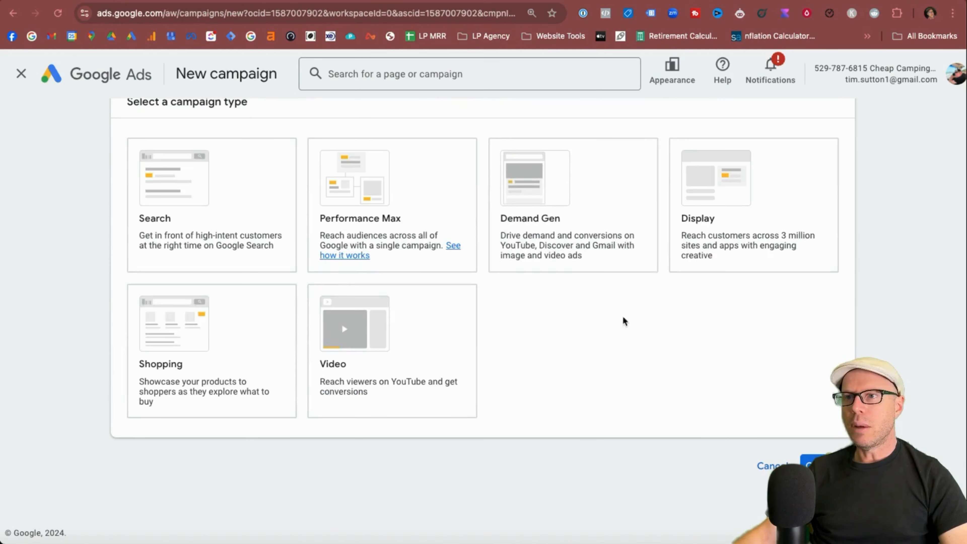
{"action": "left_click", "coordinate": [586, 226]}
{"action": "left_click", "coordinate": [584, 229]}
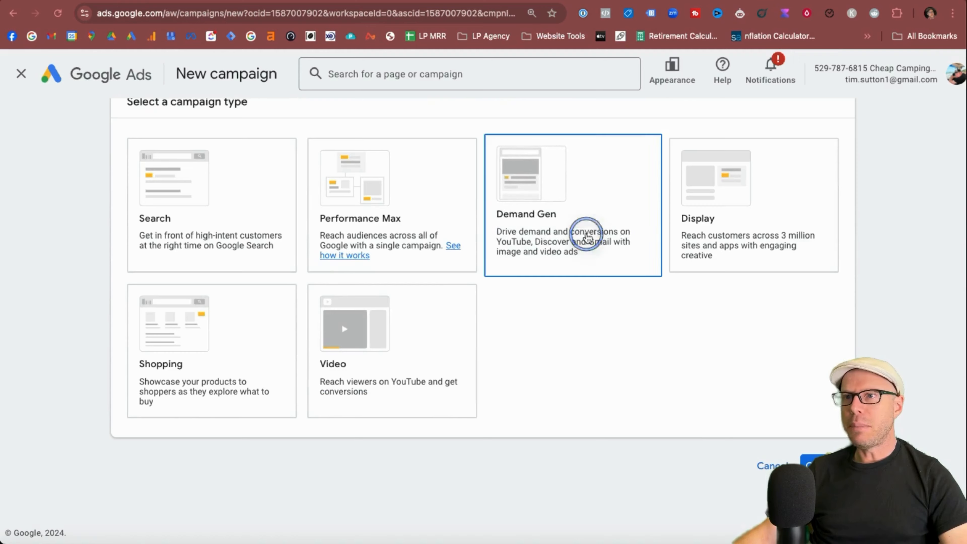
Step: Read the Demand Gen description and go through its introductory how-it-works slides, then close them
{"action": "scroll", "coordinate": [581, 419], "scroll_direction": "down", "scroll_amount": 2}
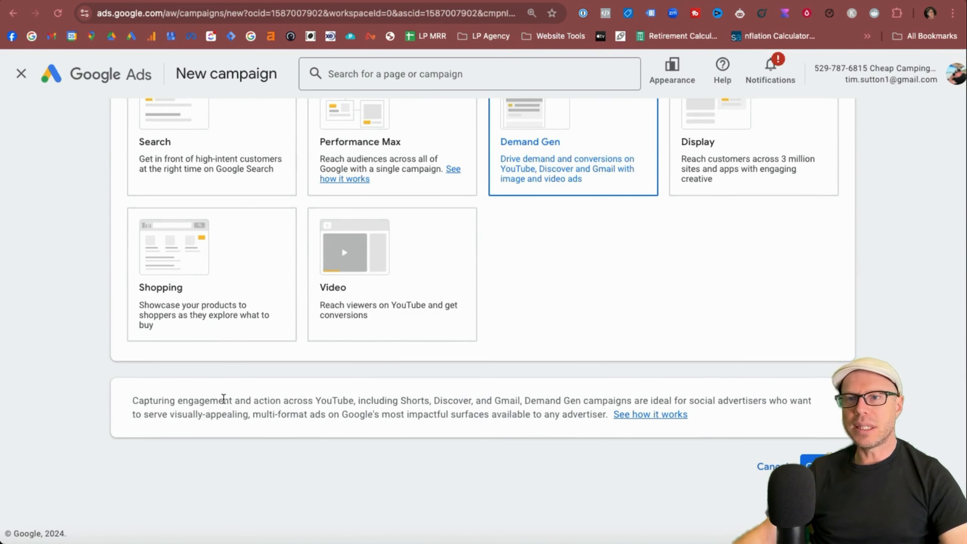
{"action": "left_click_drag", "start_coordinate": [224, 400], "coordinate": [331, 402]}
{"action": "left_click", "coordinate": [286, 400]}
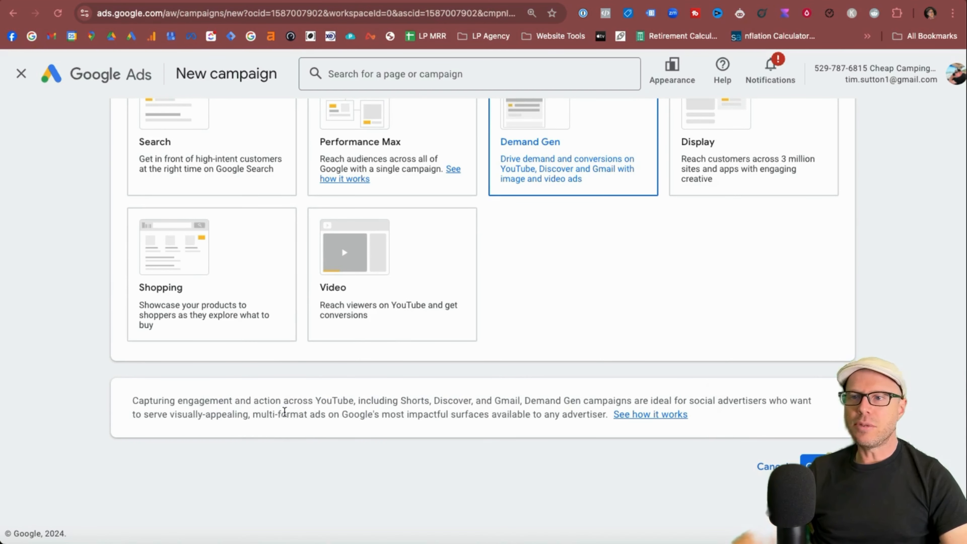
{"action": "left_click_drag", "start_coordinate": [284, 401], "coordinate": [597, 402]}
{"action": "left_click", "coordinate": [597, 403]}
{"action": "left_click_drag", "start_coordinate": [656, 399], "coordinate": [726, 400]}
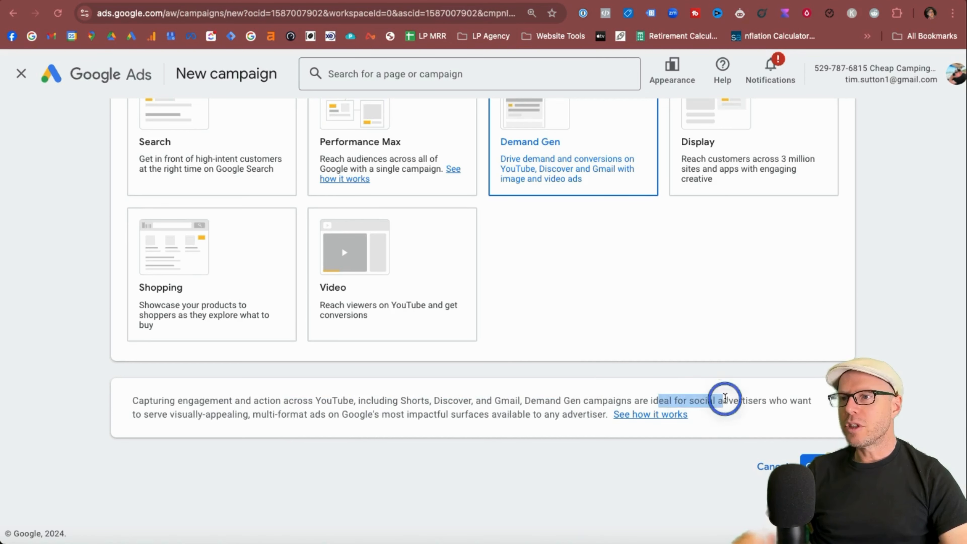
{"action": "left_click", "coordinate": [743, 400]}
{"action": "left_click", "coordinate": [631, 415]}
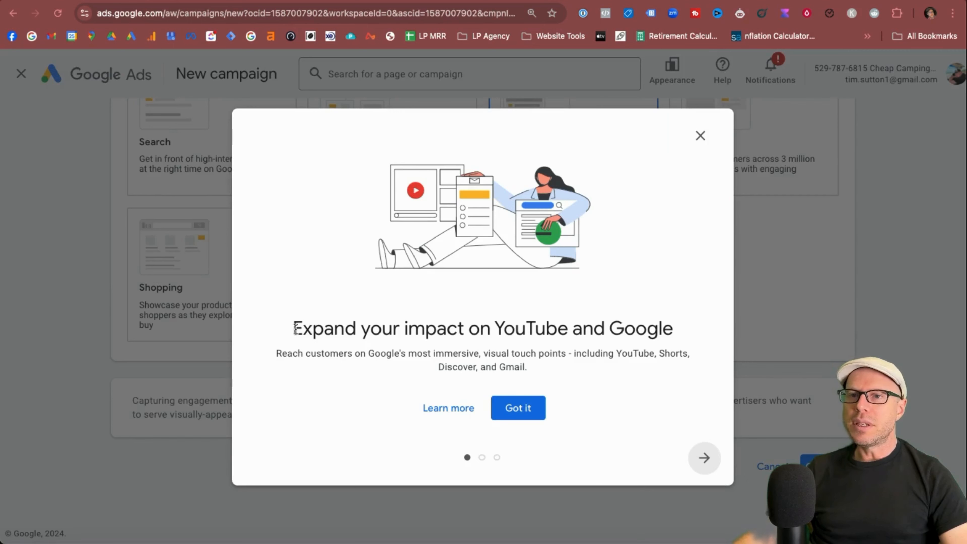
{"action": "left_click", "coordinate": [704, 458]}
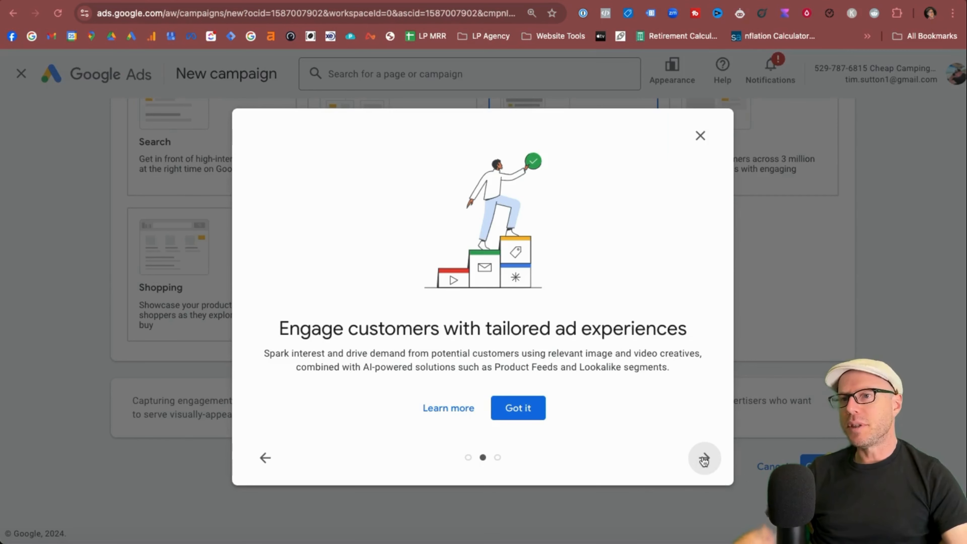
{"action": "left_click", "coordinate": [704, 459]}
{"action": "left_click", "coordinate": [700, 129]}
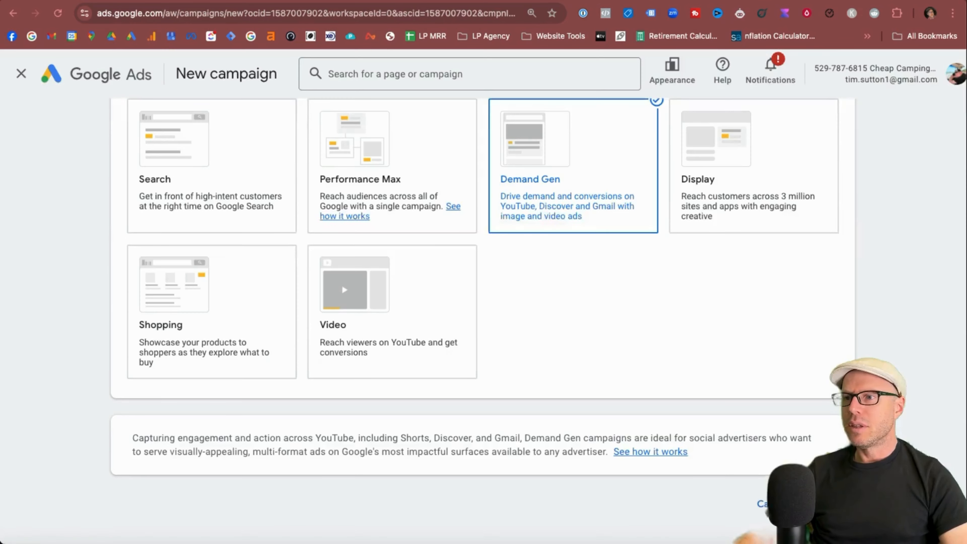
Step: Continue to the Demand Gen campaign settings and append "| US |" to the end of the campaign name
{"action": "left_click", "coordinate": [824, 504]}
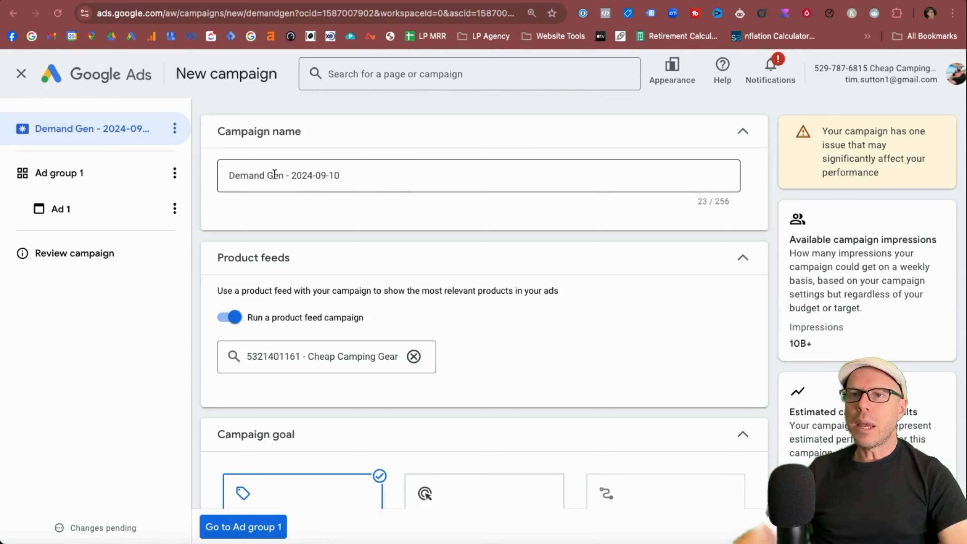
{"action": "left_click", "coordinate": [228, 175]}
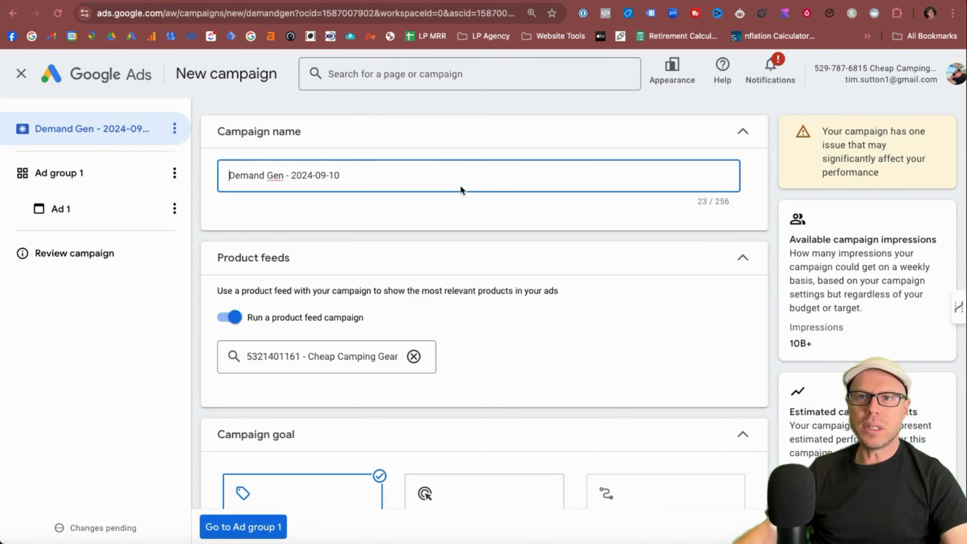
{"action": "left_click", "coordinate": [403, 178]}
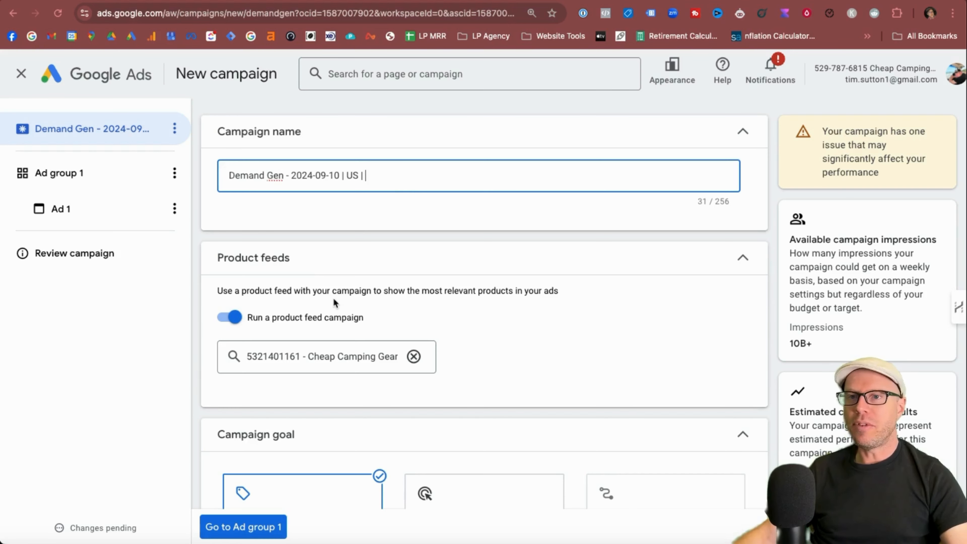
Step: Toggle the product feed option off and back on, and review the campaign goal, conversion goals and target cost per action settings
{"action": "left_click", "coordinate": [231, 318]}
{"action": "left_click", "coordinate": [229, 317]}
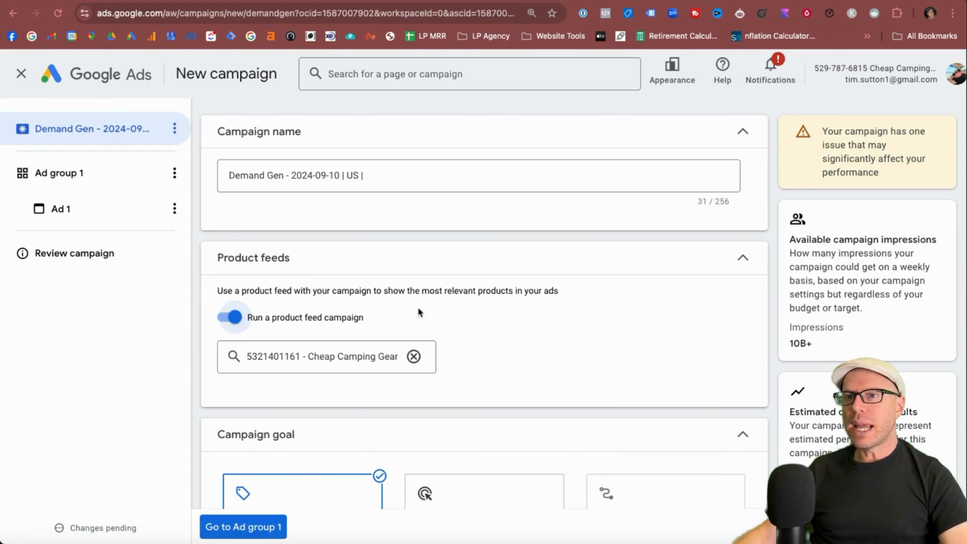
{"action": "scroll", "coordinate": [565, 337], "scroll_direction": "down", "scroll_amount": 5}
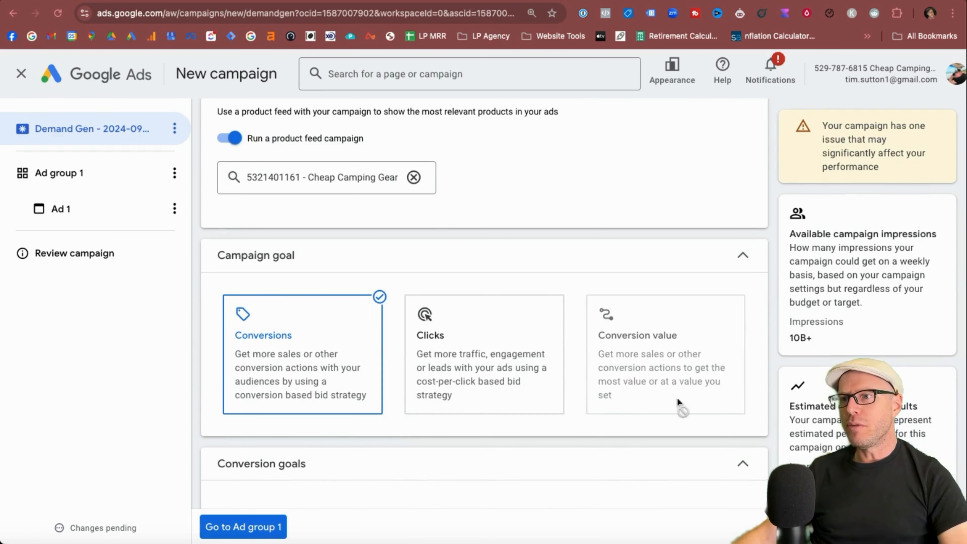
{"action": "scroll", "coordinate": [645, 350], "scroll_direction": "down", "scroll_amount": 2}
{"action": "scroll", "coordinate": [644, 351], "scroll_direction": "down", "scroll_amount": 4}
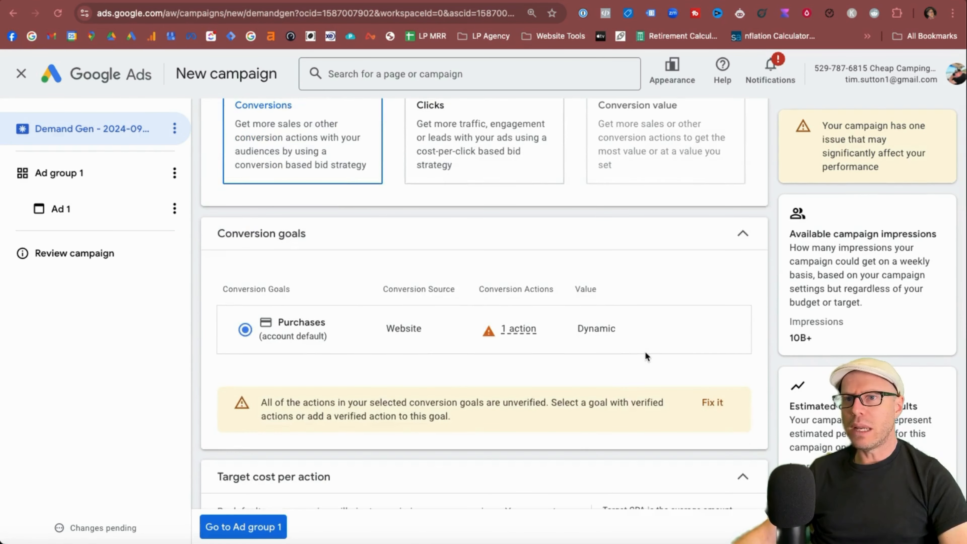
{"action": "scroll", "coordinate": [645, 351], "scroll_direction": "up", "scroll_amount": 1}
{"action": "scroll", "coordinate": [626, 390], "scroll_direction": "up", "scroll_amount": 2}
{"action": "scroll", "coordinate": [626, 391], "scroll_direction": "down", "scroll_amount": 1}
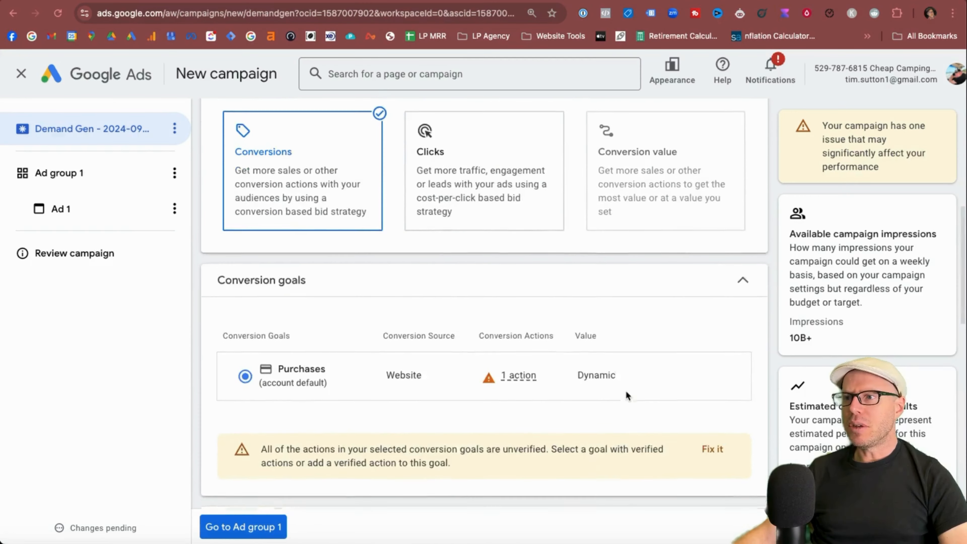
{"action": "scroll", "coordinate": [626, 390], "scroll_direction": "up", "scroll_amount": 3}
{"action": "scroll", "coordinate": [653, 343], "scroll_direction": "down", "scroll_amount": 1}
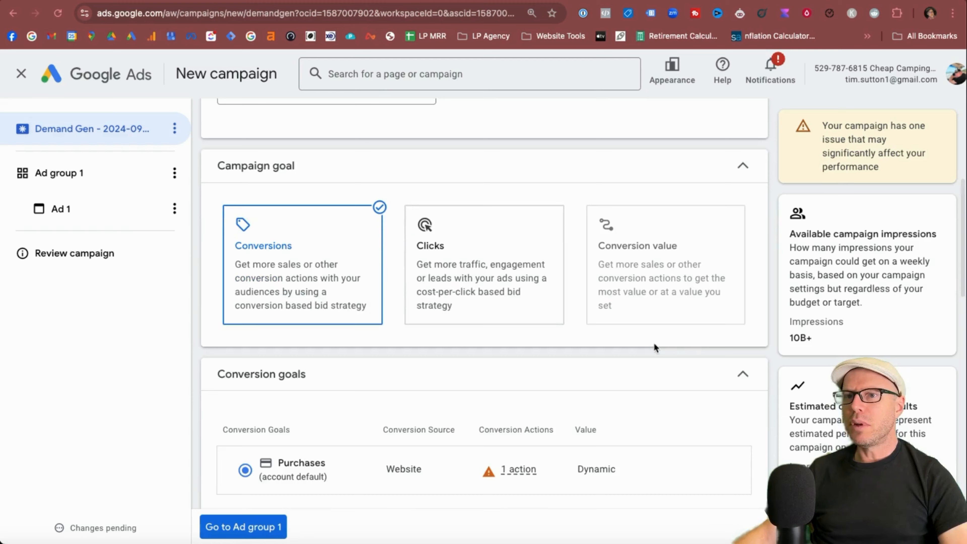
{"action": "scroll", "coordinate": [687, 265], "scroll_direction": "down", "scroll_amount": 2}
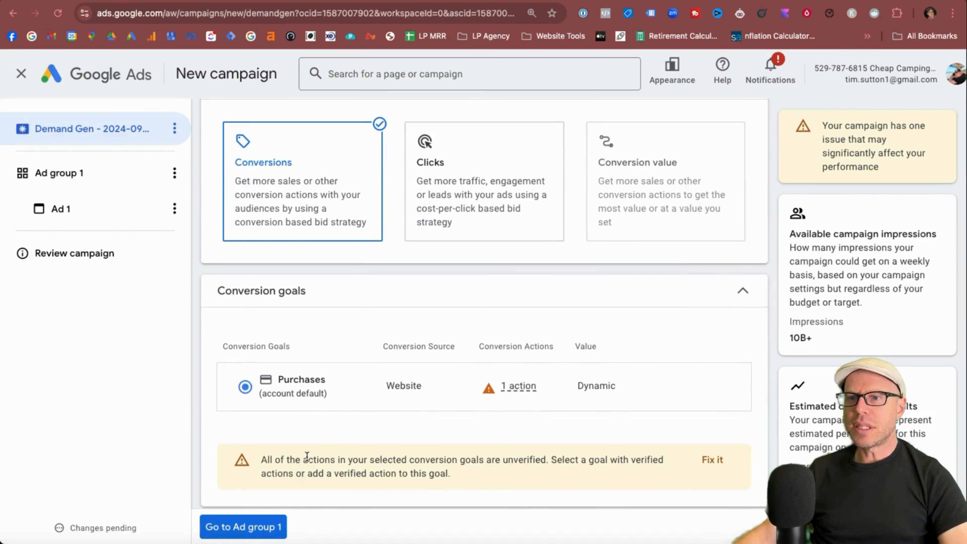
{"action": "left_click_drag", "start_coordinate": [305, 458], "coordinate": [566, 458]}
{"action": "left_click", "coordinate": [567, 457]}
{"action": "scroll", "coordinate": [568, 458], "scroll_direction": "down", "scroll_amount": 1}
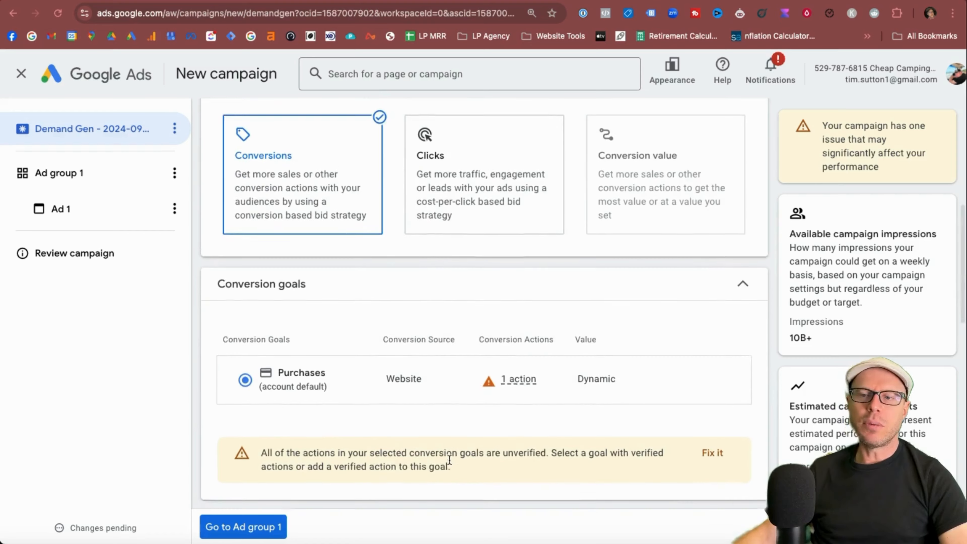
{"action": "scroll", "coordinate": [514, 469], "scroll_direction": "up", "scroll_amount": 2}
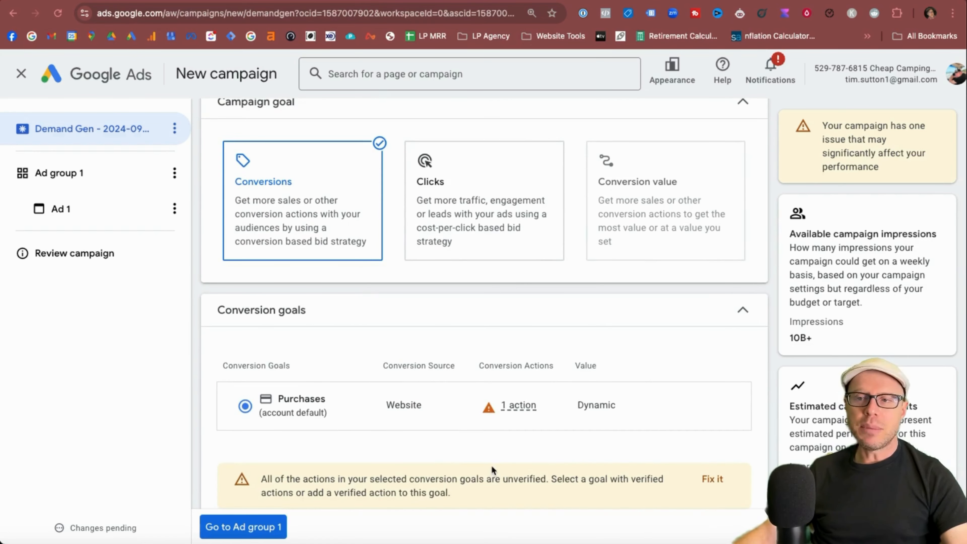
{"action": "scroll", "coordinate": [274, 336], "scroll_direction": "down", "scroll_amount": 5}
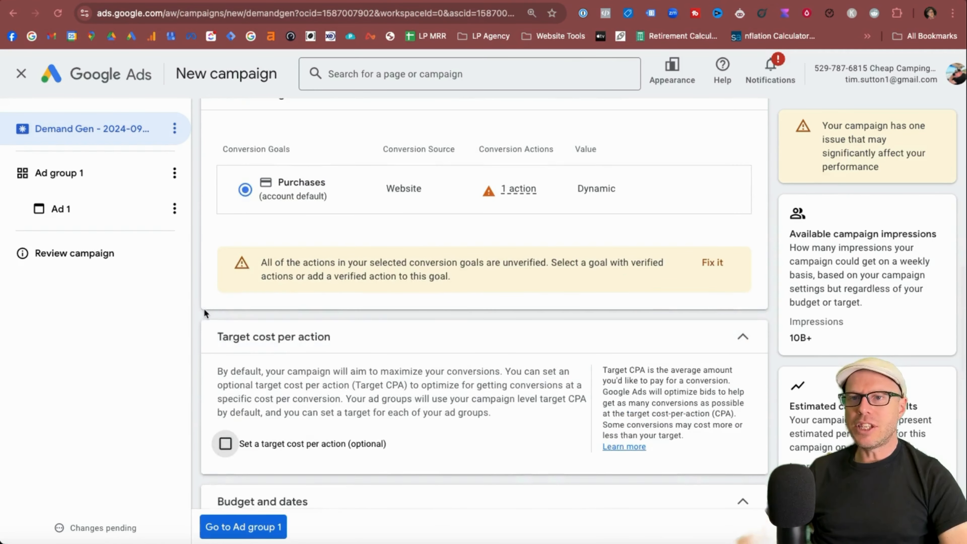
{"action": "scroll", "coordinate": [198, 294], "scroll_direction": "down", "scroll_amount": 1}
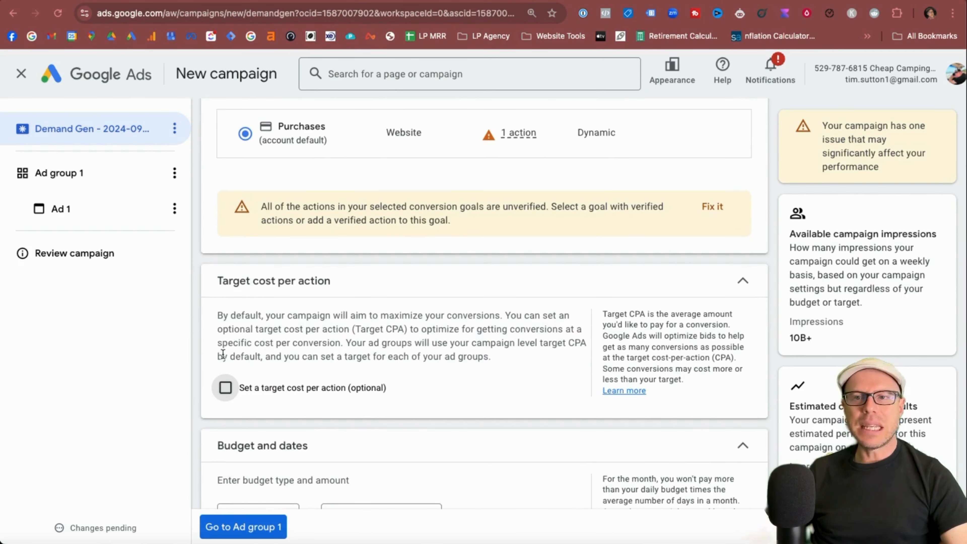
Step: Turn on the optional target cost per action and turn it back off
{"action": "left_click", "coordinate": [225, 387]}
{"action": "left_click", "coordinate": [226, 387]}
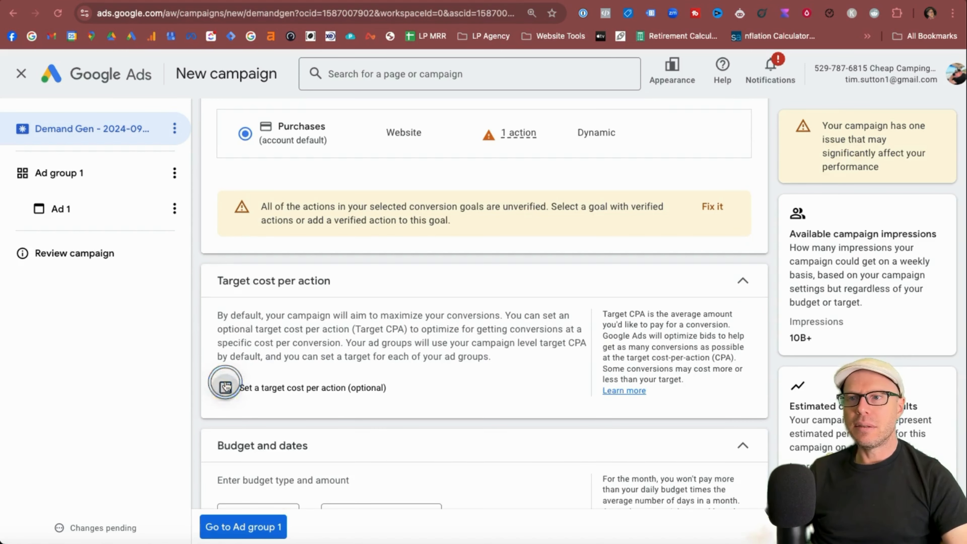
{"action": "left_click", "coordinate": [233, 389]}
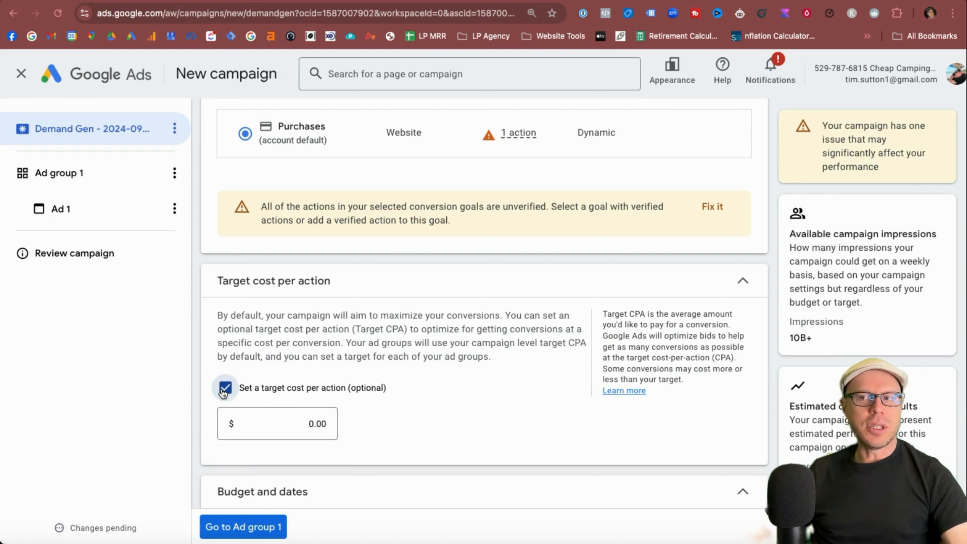
{"action": "left_click", "coordinate": [226, 387]}
Step: Set the campaign's daily budget to $10.00
{"action": "scroll", "coordinate": [438, 369], "scroll_direction": "down", "scroll_amount": 1}
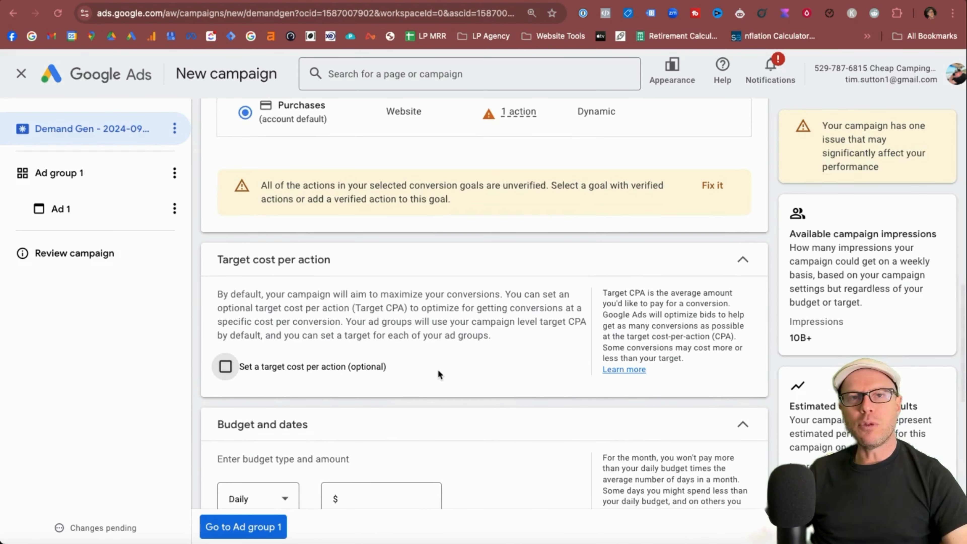
{"action": "scroll", "coordinate": [438, 369], "scroll_direction": "down", "scroll_amount": 3}
{"action": "left_click", "coordinate": [398, 379]}
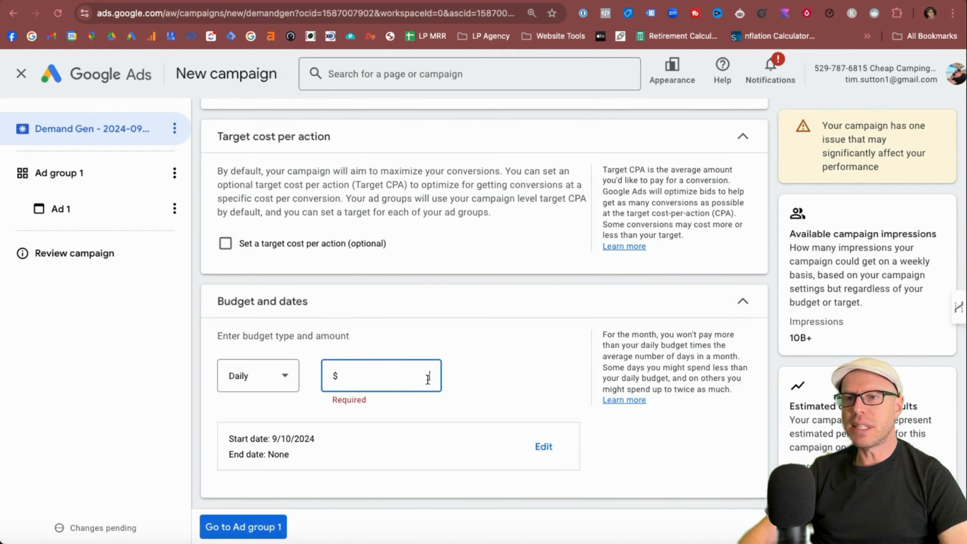
{"action": "type", "text": "10"}
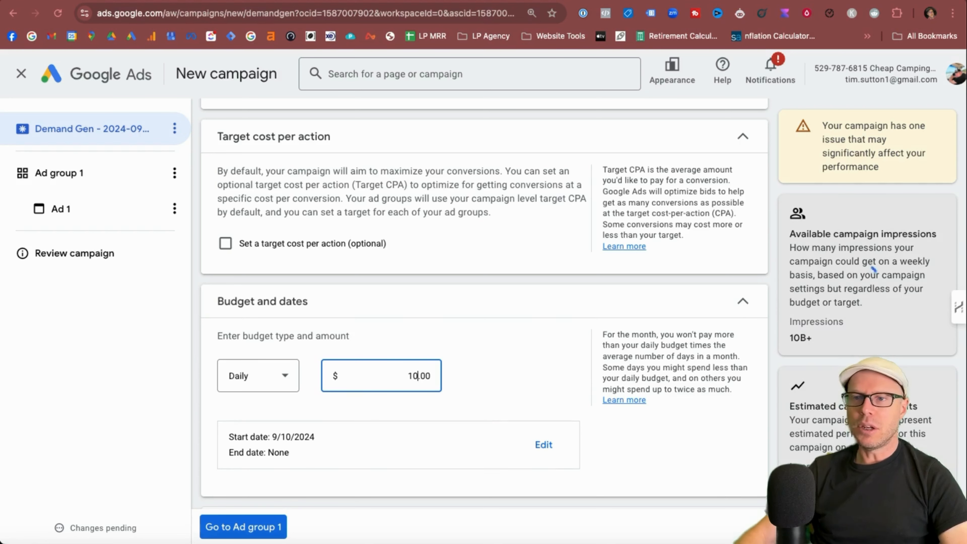
{"action": "left_click", "coordinate": [468, 380]}
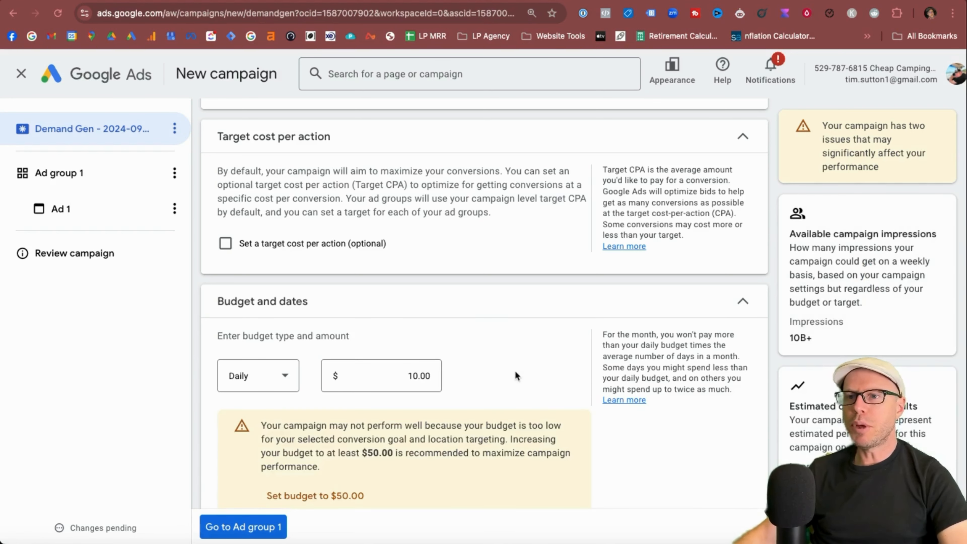
Step: Read the budget recommendation shown under the daily budget amount
{"action": "scroll", "coordinate": [516, 376], "scroll_direction": "down", "scroll_amount": 2}
{"action": "scroll", "coordinate": [517, 375], "scroll_direction": "down", "scroll_amount": 1}
{"action": "left_click_drag", "start_coordinate": [310, 316], "coordinate": [503, 352]}
{"action": "left_click", "coordinate": [503, 352]}
{"action": "left_click_drag", "start_coordinate": [332, 349], "coordinate": [421, 348]}
{"action": "left_click", "coordinate": [421, 348]}
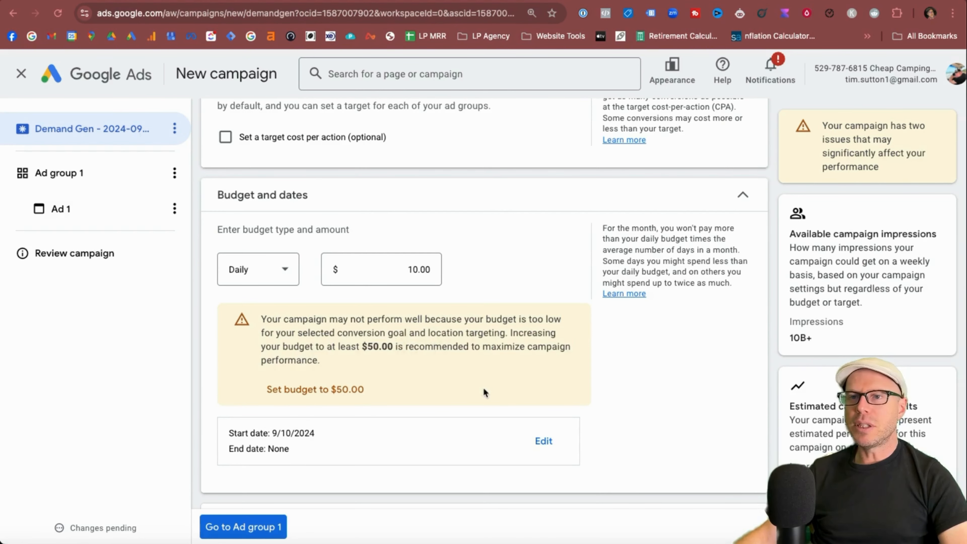
{"action": "scroll", "coordinate": [454, 381], "scroll_direction": "up", "scroll_amount": 1}
{"action": "scroll", "coordinate": [442, 385], "scroll_direction": "down", "scroll_amount": 2}
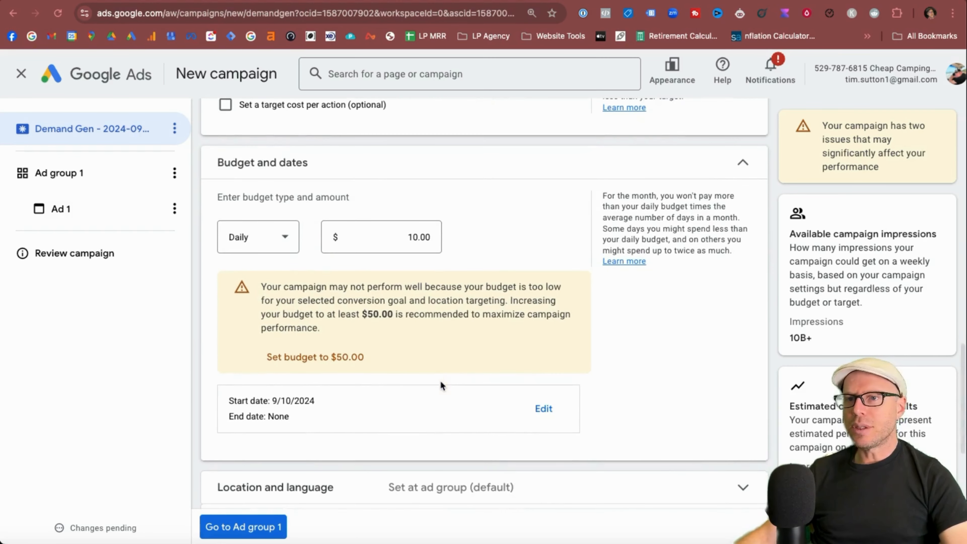
Step: Open the campaign's start and end dates for editing and look over the remaining campaign settings sections
{"action": "left_click", "coordinate": [536, 411]}
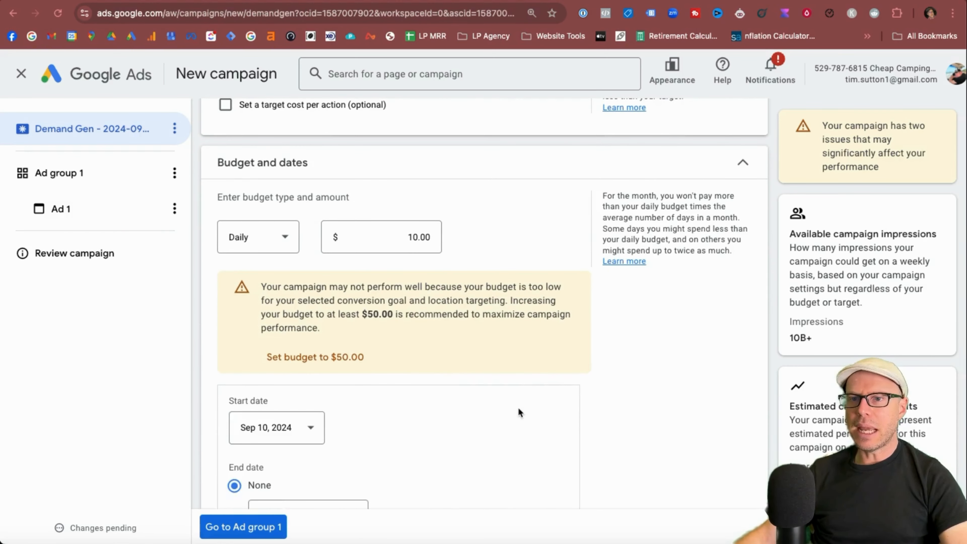
{"action": "scroll", "coordinate": [507, 366], "scroll_direction": "down", "scroll_amount": 3}
{"action": "scroll", "coordinate": [469, 381], "scroll_direction": "down", "scroll_amount": 5}
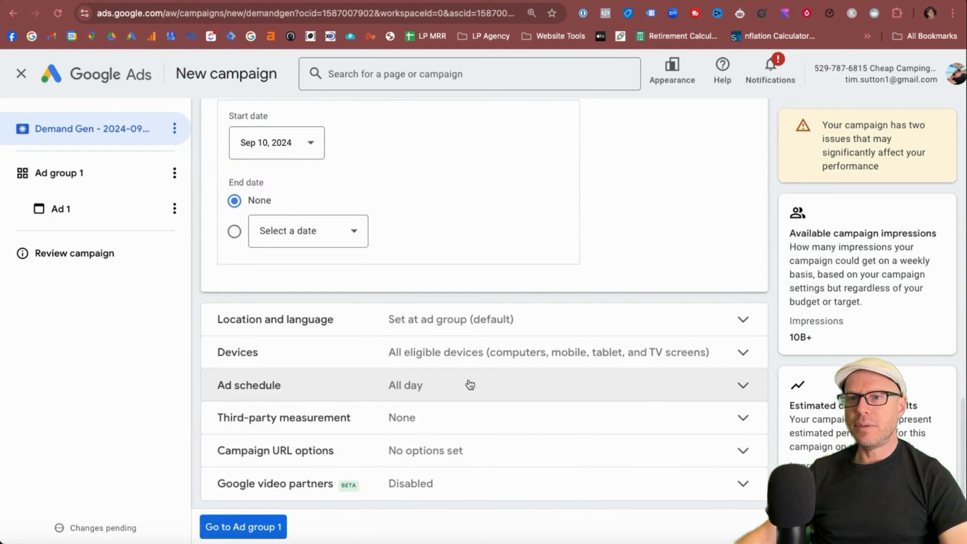
{"action": "scroll", "coordinate": [469, 383], "scroll_direction": "down", "scroll_amount": 1}
{"action": "scroll", "coordinate": [422, 254], "scroll_direction": "up", "scroll_amount": 8}
{"action": "scroll", "coordinate": [422, 253], "scroll_direction": "down", "scroll_amount": 6}
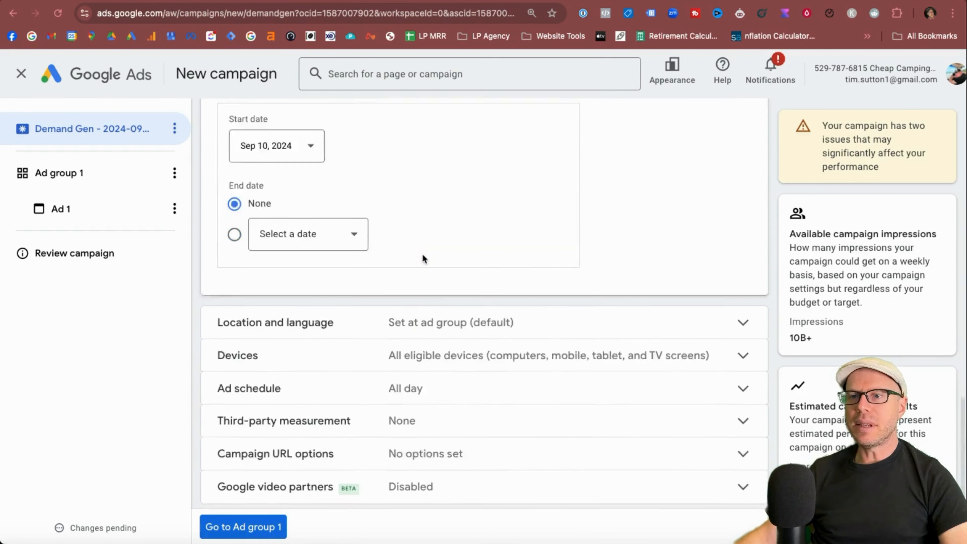
{"action": "scroll", "coordinate": [422, 255], "scroll_direction": "down", "scroll_amount": 1}
Step: Expand the Location and language settings and read the recommendation on ad group versus campaign level targeting
{"action": "left_click", "coordinate": [749, 301]}
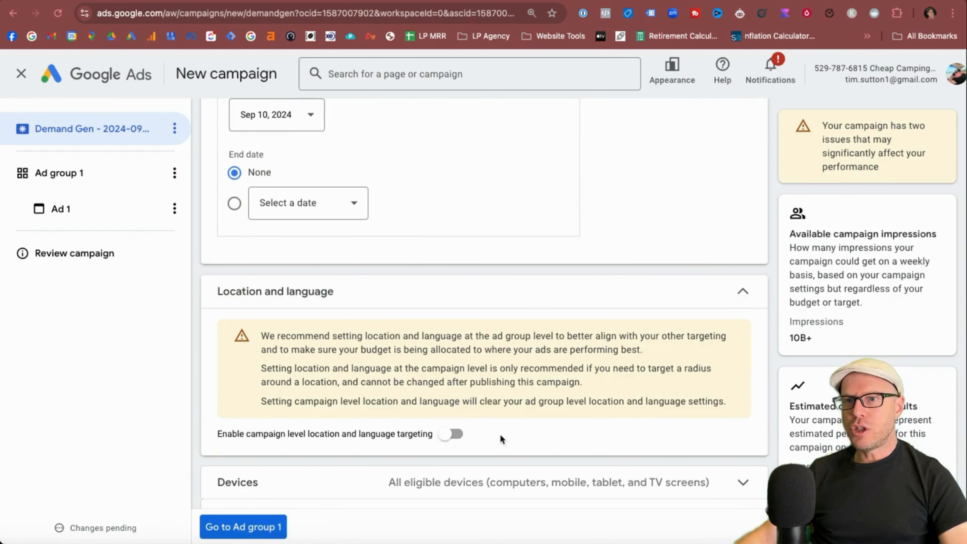
{"action": "left_click_drag", "start_coordinate": [331, 336], "coordinate": [644, 380]}
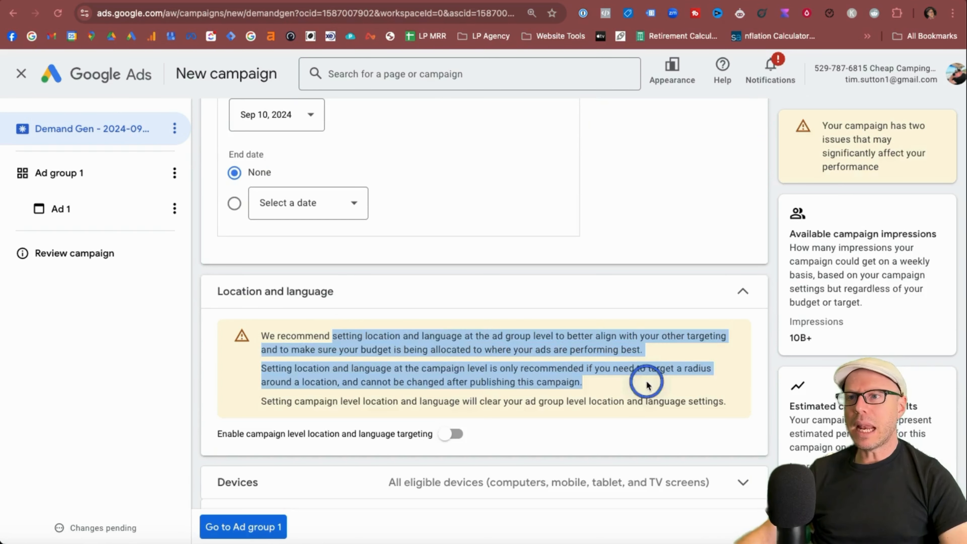
{"action": "left_click", "coordinate": [646, 385]}
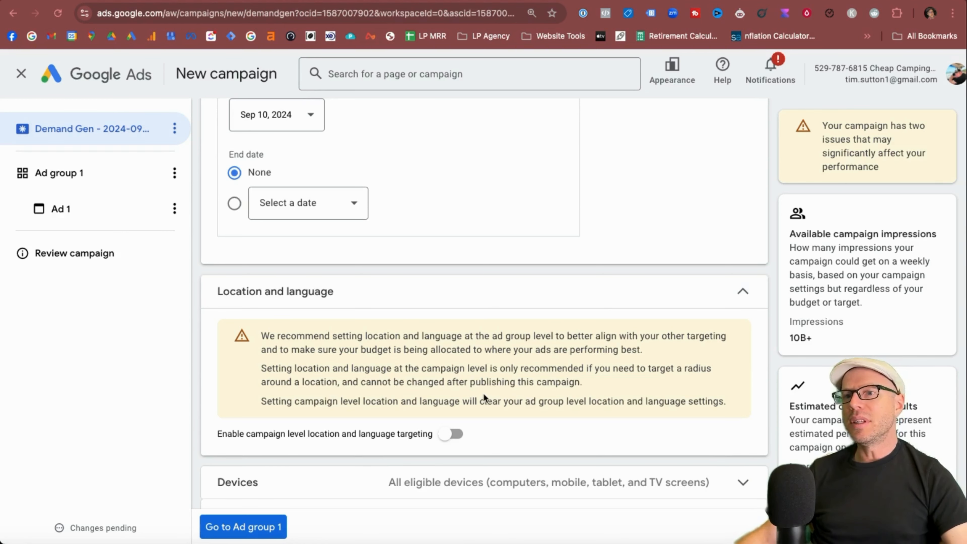
Step: Enable campaign level location and language targeting, choose to enter another location, and disable campaign level targeting again
{"action": "scroll", "coordinate": [480, 438], "scroll_direction": "down", "scroll_amount": 2}
{"action": "left_click", "coordinate": [446, 367]}
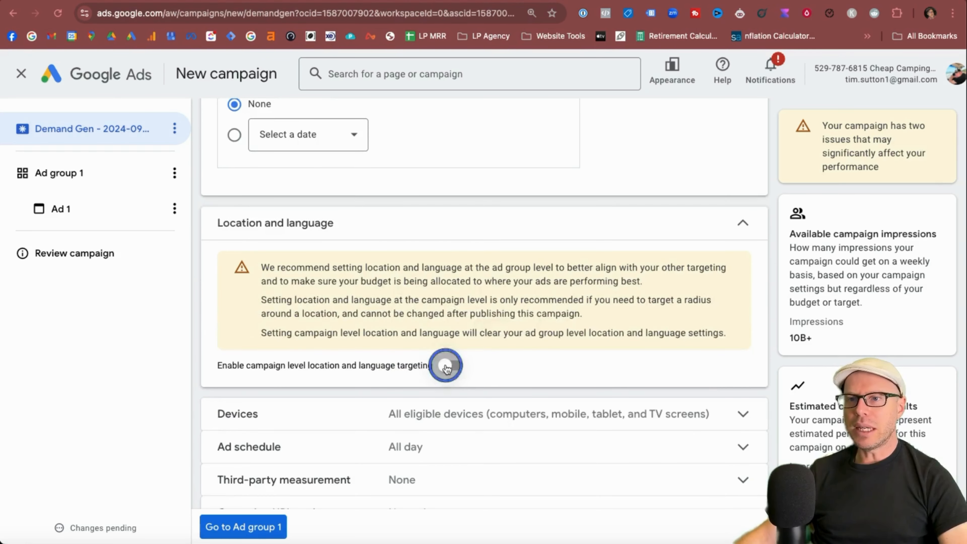
{"action": "scroll", "coordinate": [542, 357], "scroll_direction": "down", "scroll_amount": 7}
{"action": "scroll", "coordinate": [542, 357], "scroll_direction": "up", "scroll_amount": 1}
{"action": "scroll", "coordinate": [542, 356], "scroll_direction": "down", "scroll_amount": 1}
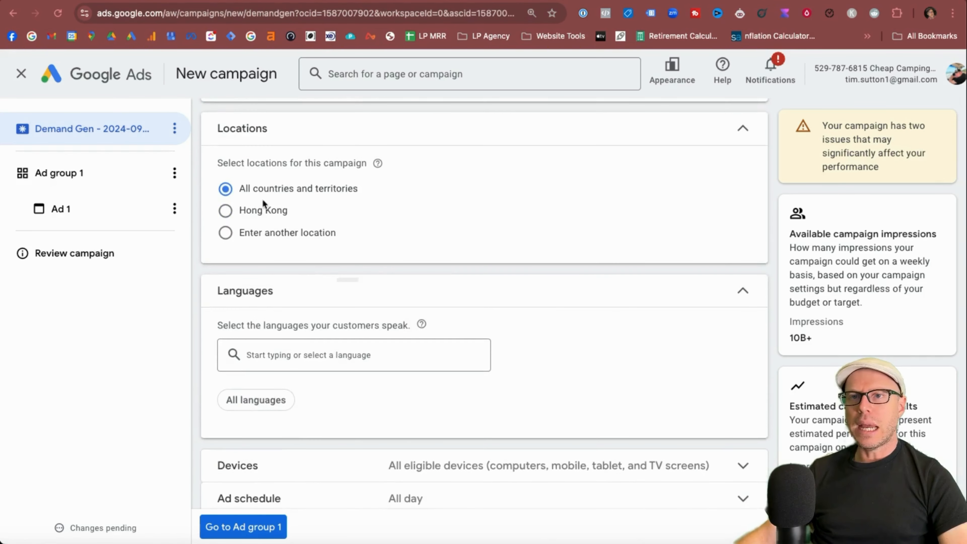
{"action": "left_click", "coordinate": [265, 232]}
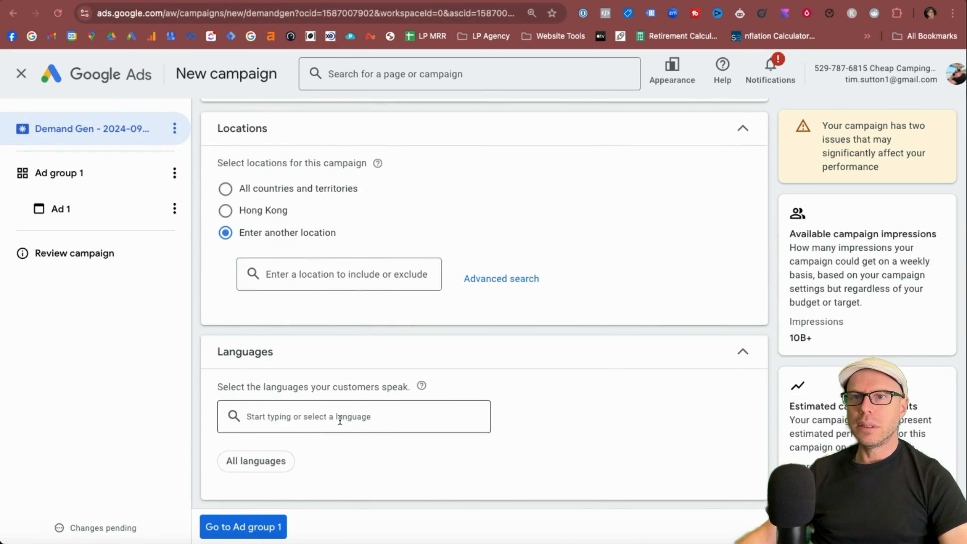
{"action": "scroll", "coordinate": [340, 421], "scroll_direction": "down", "scroll_amount": 5}
{"action": "scroll", "coordinate": [337, 342], "scroll_direction": "up", "scroll_amount": 10}
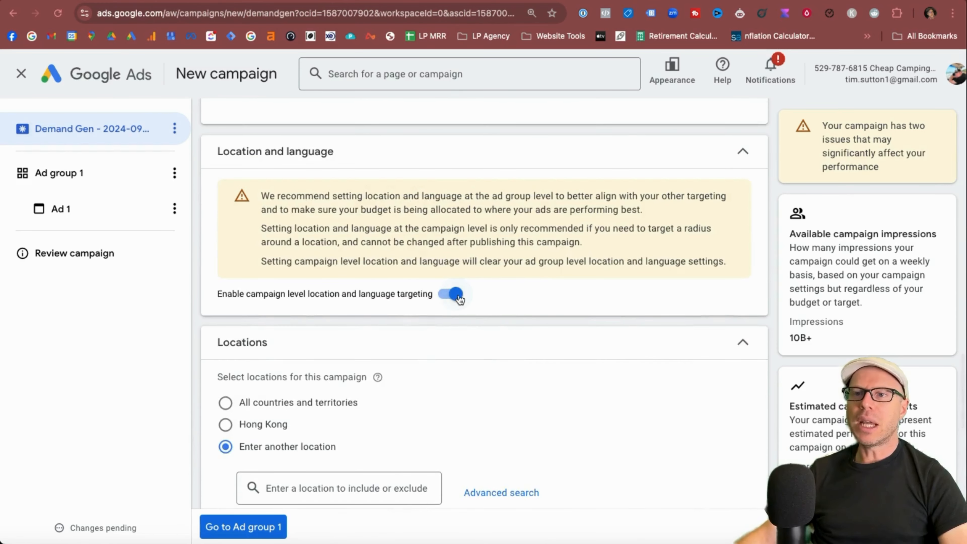
{"action": "left_click", "coordinate": [459, 298]}
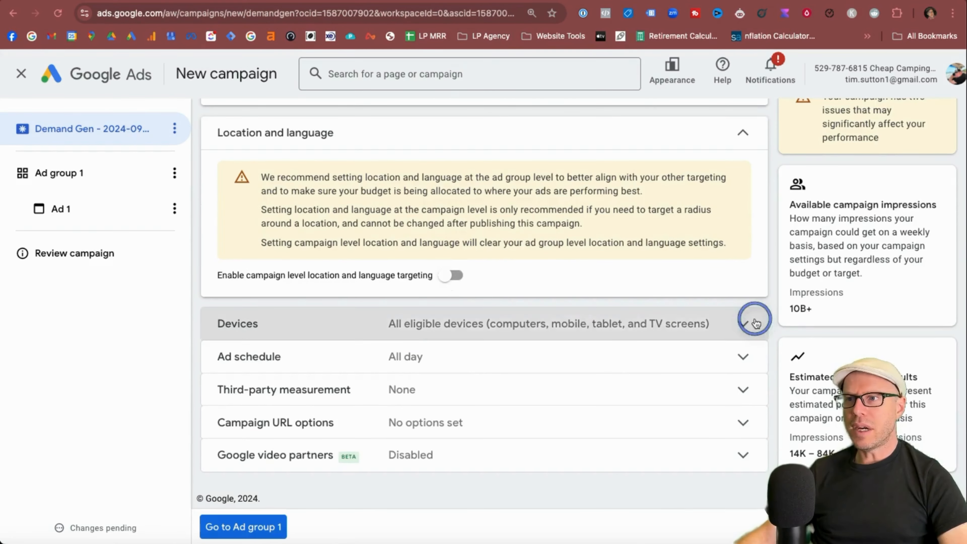
Step: Expand the Devices settings and read the option for showing ads on all eligible devices
{"action": "left_click", "coordinate": [745, 323]}
{"action": "scroll", "coordinate": [270, 292], "scroll_direction": "down", "scroll_amount": 2}
{"action": "left_click_drag", "start_coordinate": [259, 292], "coordinate": [503, 286]}
{"action": "left_click", "coordinate": [480, 303]}
Step: Switch to specific device targeting, review the device types and advanced mobile and tablet options, and return to showing ads on all eligible devices
{"action": "left_click", "coordinate": [236, 312]}
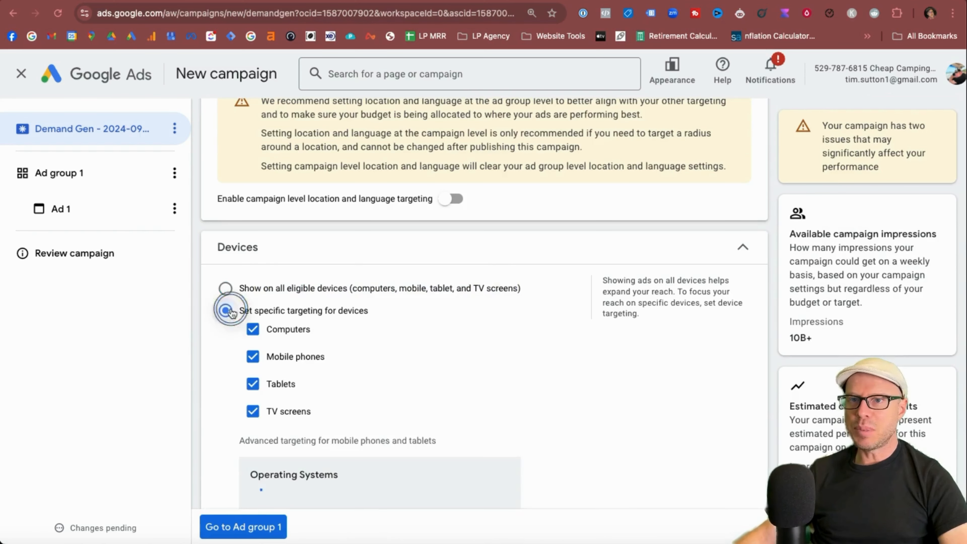
{"action": "scroll", "coordinate": [439, 324], "scroll_direction": "down", "scroll_amount": 4}
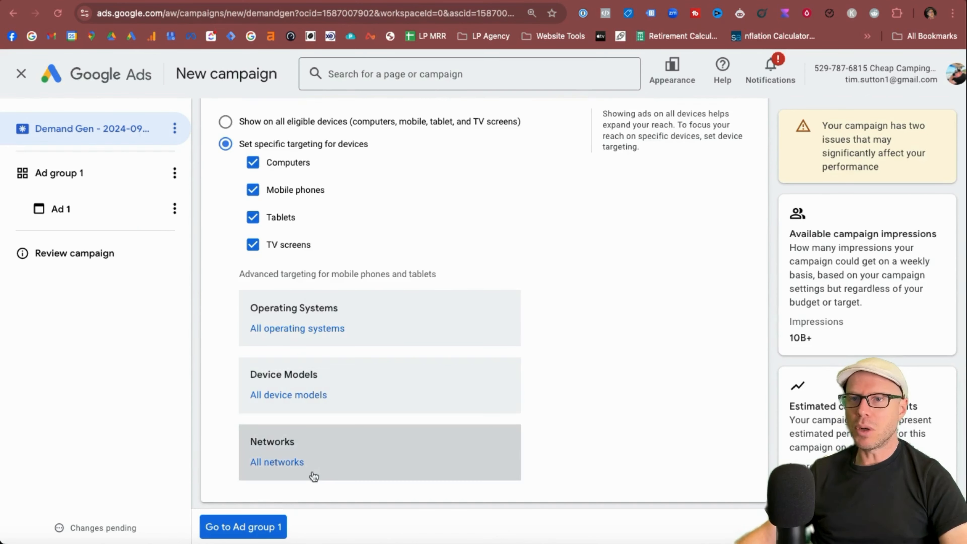
{"action": "scroll", "coordinate": [313, 473], "scroll_direction": "up", "scroll_amount": 1}
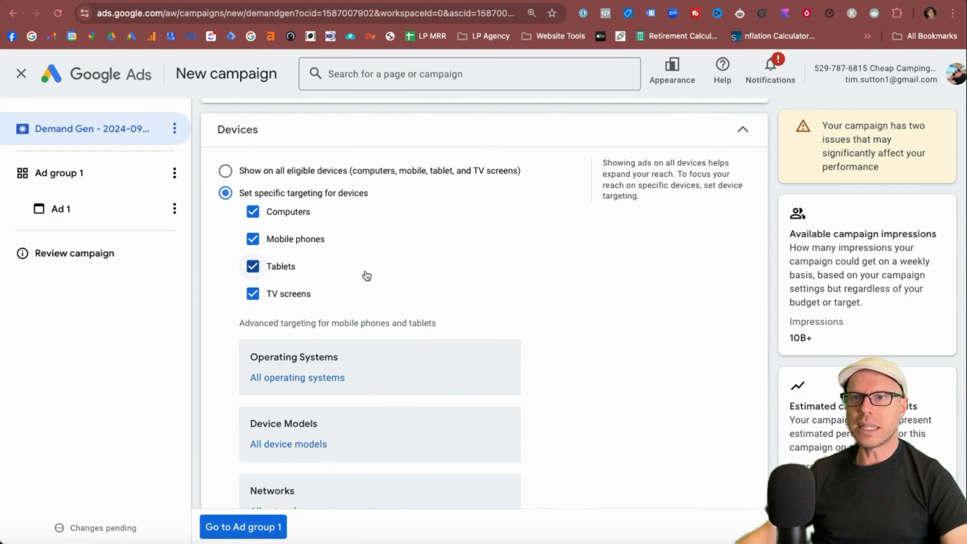
{"action": "scroll", "coordinate": [367, 275], "scroll_direction": "down", "scroll_amount": 2}
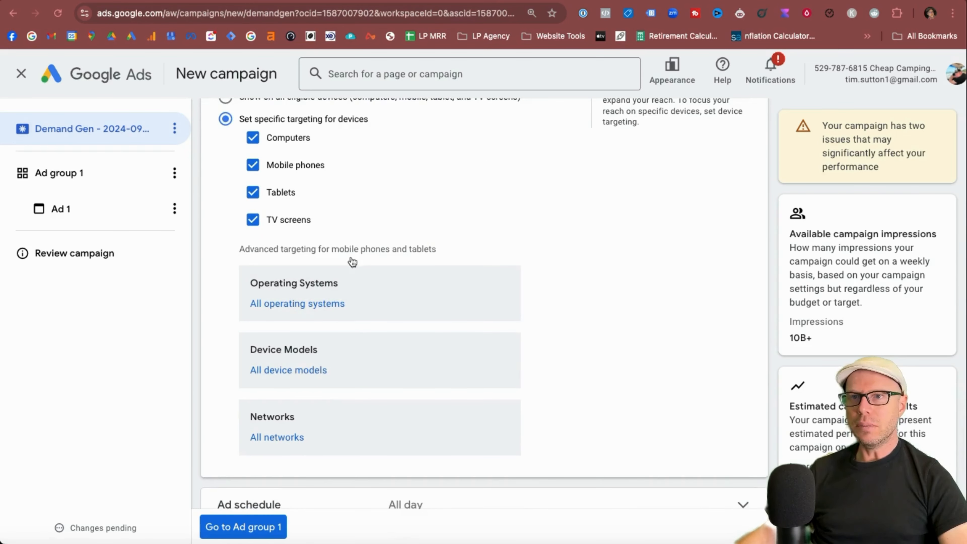
{"action": "left_click_drag", "start_coordinate": [509, 246], "coordinate": [556, 246]}
{"action": "left_click", "coordinate": [556, 245]}
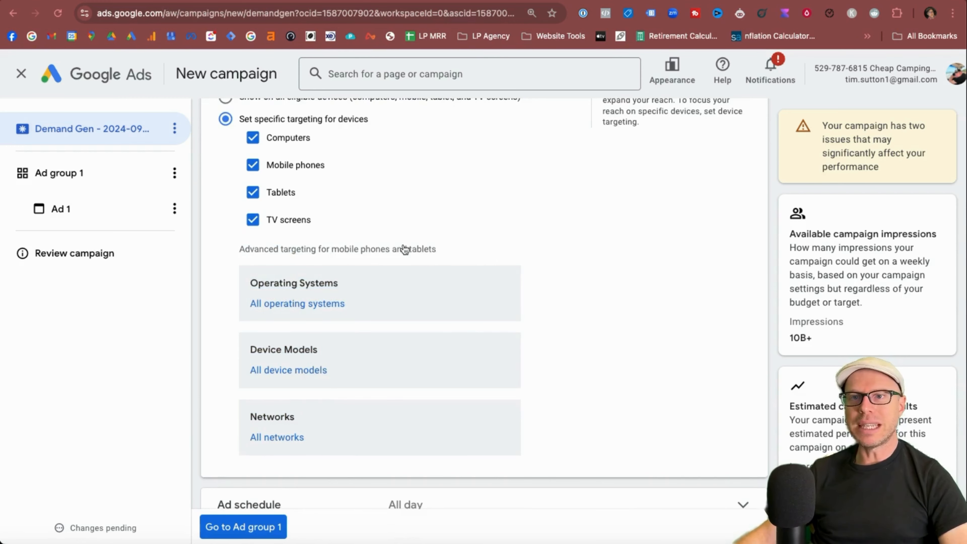
{"action": "scroll", "coordinate": [405, 249], "scroll_direction": "up", "scroll_amount": 3}
{"action": "scroll", "coordinate": [378, 251], "scroll_direction": "down", "scroll_amount": 1}
{"action": "left_click", "coordinate": [380, 176]}
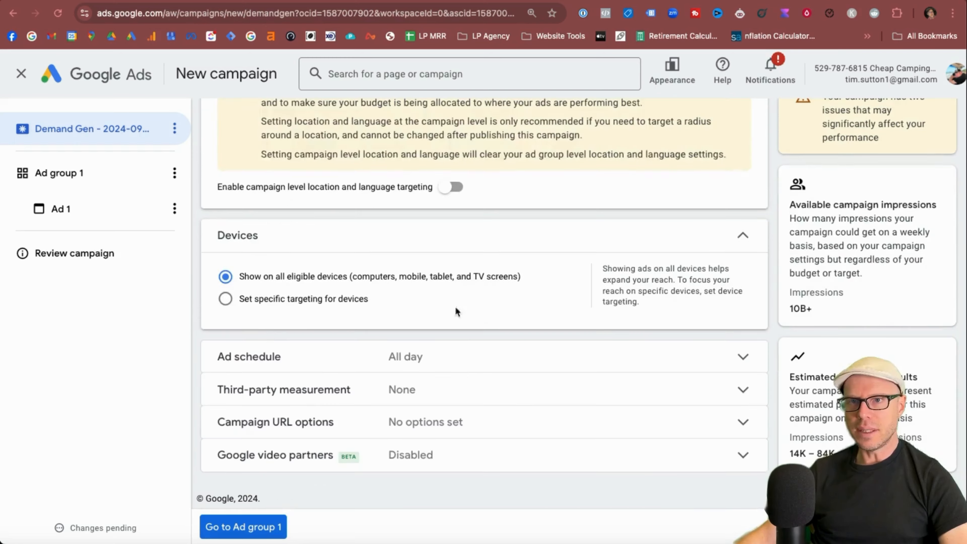
{"action": "left_click_drag", "start_coordinate": [268, 285], "coordinate": [480, 280]}
{"action": "left_click", "coordinate": [480, 280]}
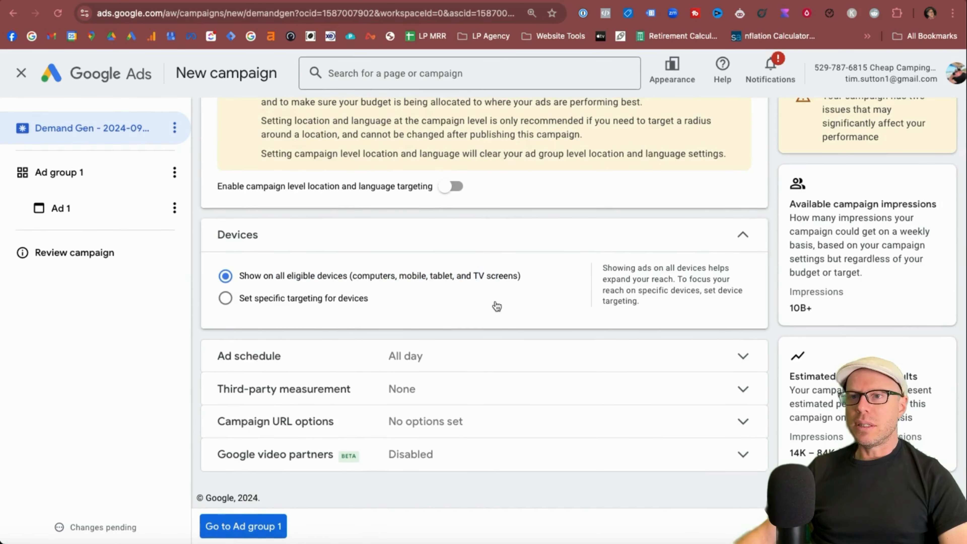
Step: Check the Ad schedule and Third-party measurement settings, read the vendor information, and collapse the third-party section
{"action": "left_click", "coordinate": [663, 360]}
{"action": "left_click", "coordinate": [738, 371]}
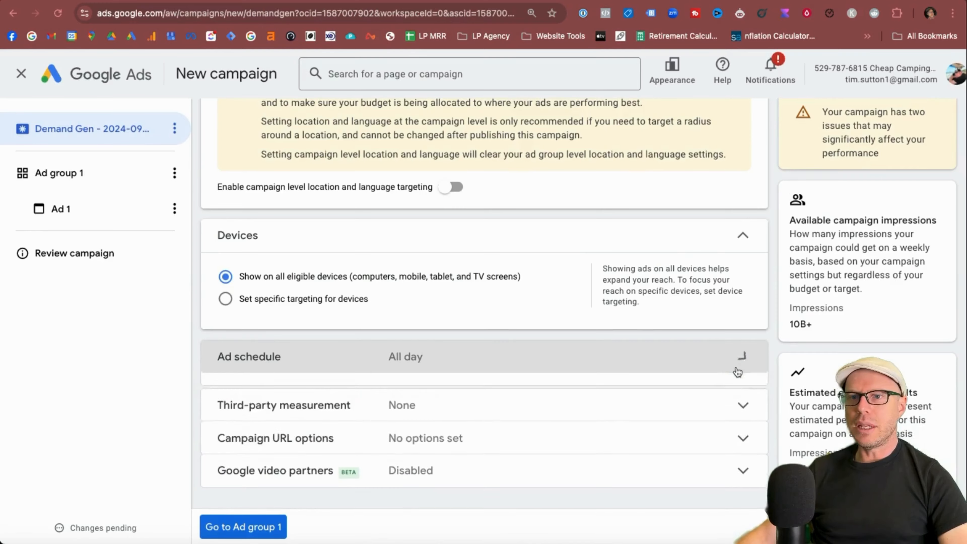
{"action": "left_click", "coordinate": [681, 388]}
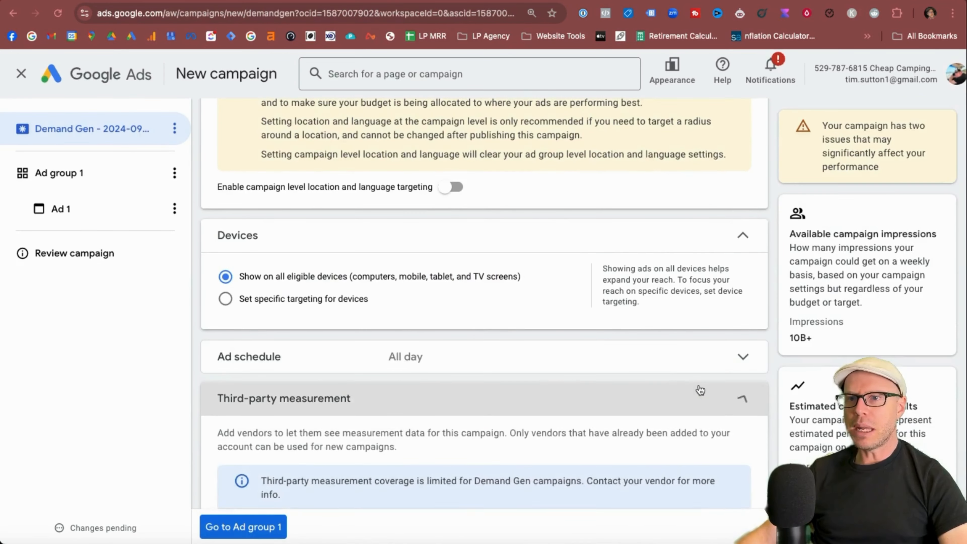
{"action": "scroll", "coordinate": [681, 388], "scroll_direction": "down", "scroll_amount": 4}
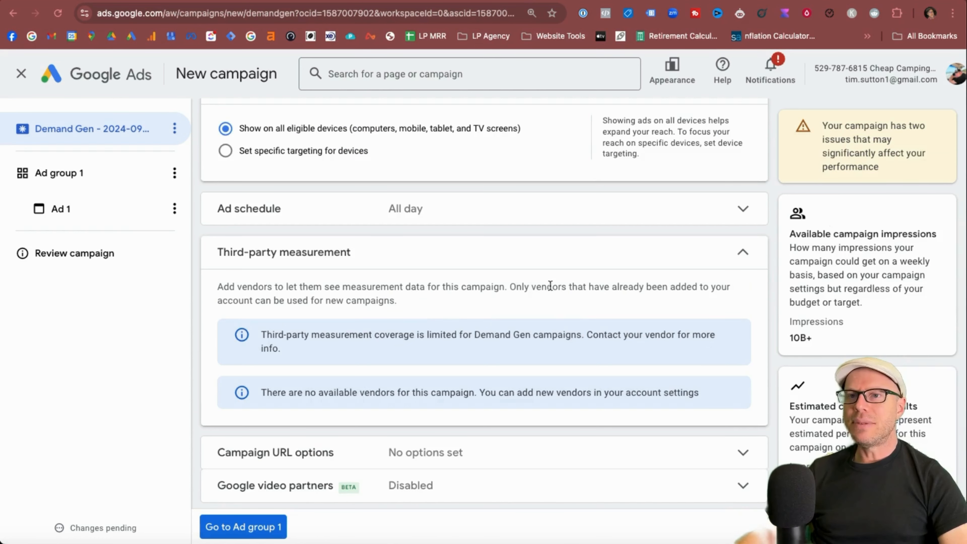
{"action": "left_click_drag", "start_coordinate": [551, 286], "coordinate": [557, 298]}
{"action": "left_click", "coordinate": [557, 299]}
{"action": "left_click", "coordinate": [744, 253]}
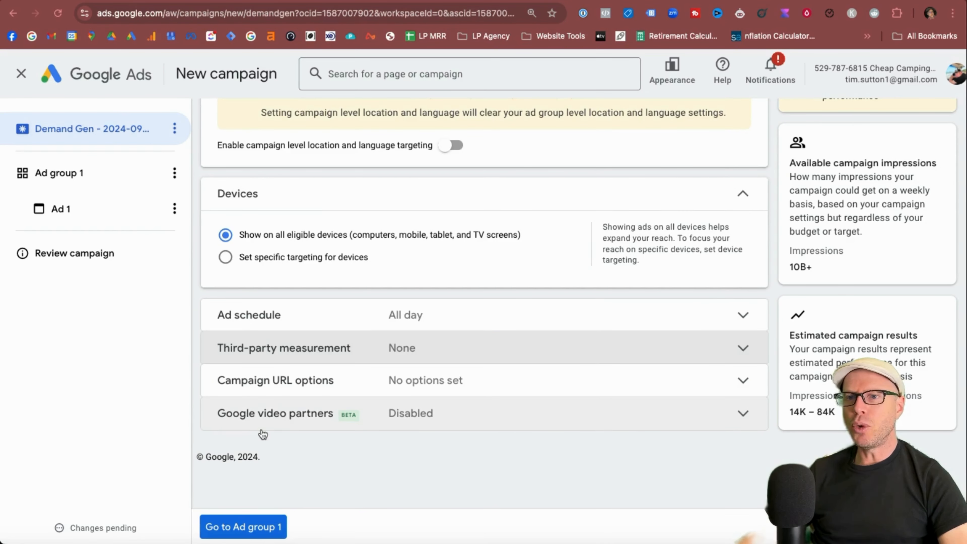
Step: Expand the Google video partners settings, enable video partners for all video ads, and disable them again
{"action": "left_click", "coordinate": [753, 403]}
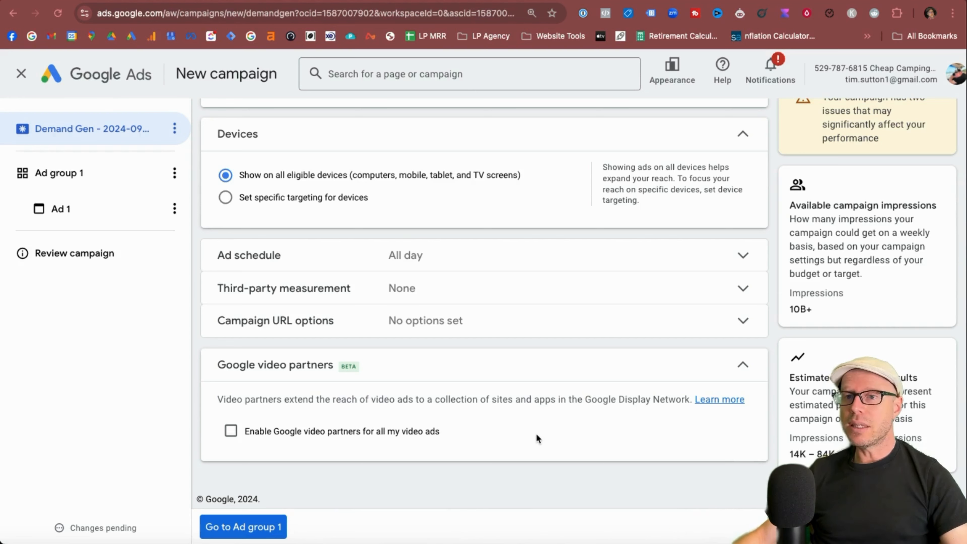
{"action": "left_click", "coordinate": [263, 430]}
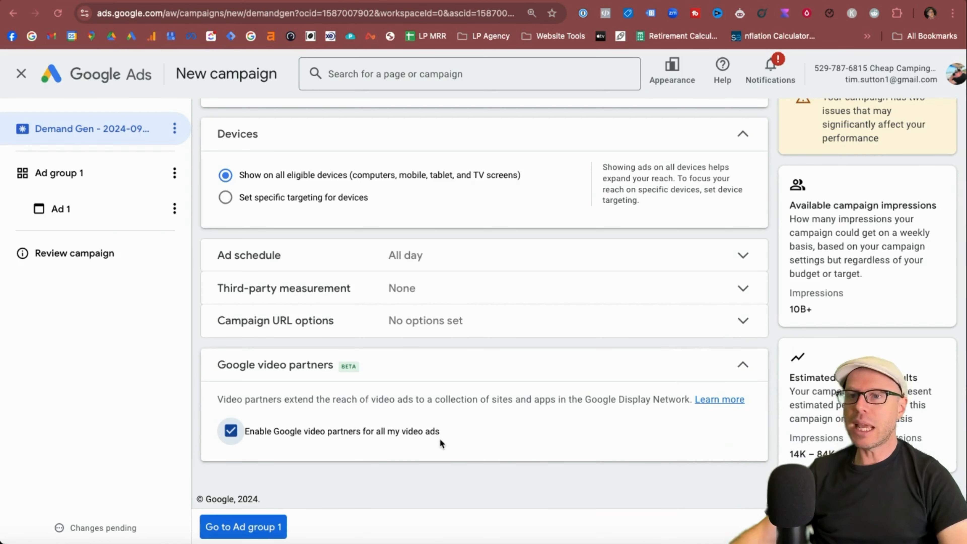
{"action": "left_click", "coordinate": [230, 435]}
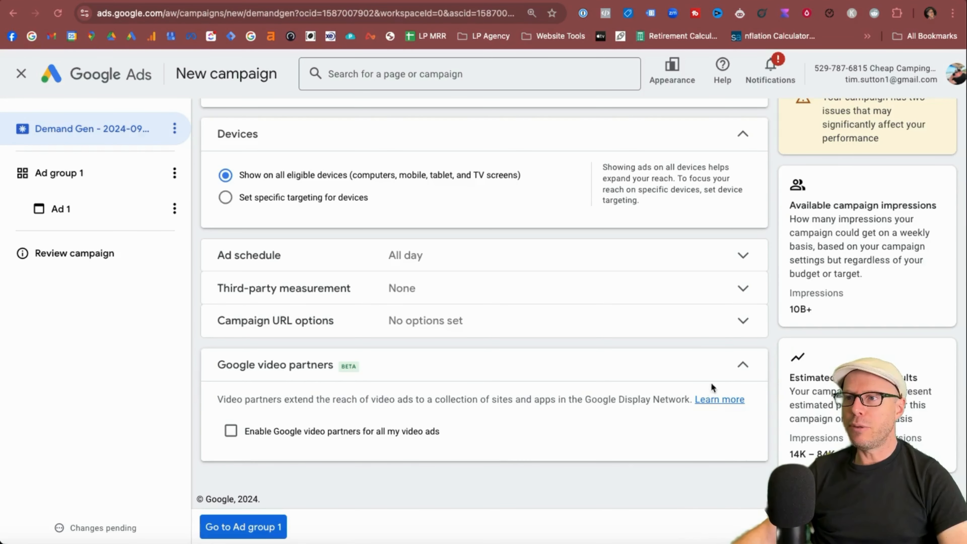
Step: Continue to the Ad group 1 settings and open the ad group name for editing
{"action": "left_click", "coordinate": [262, 529]}
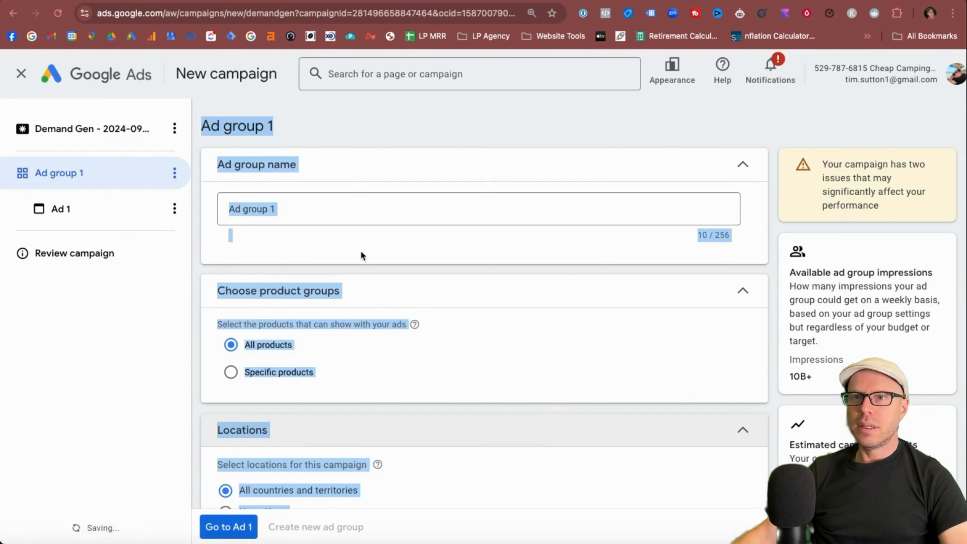
{"action": "left_click", "coordinate": [344, 228]}
{"action": "triple_click", "coordinate": [322, 212]}
{"action": "left_click", "coordinate": [308, 211]}
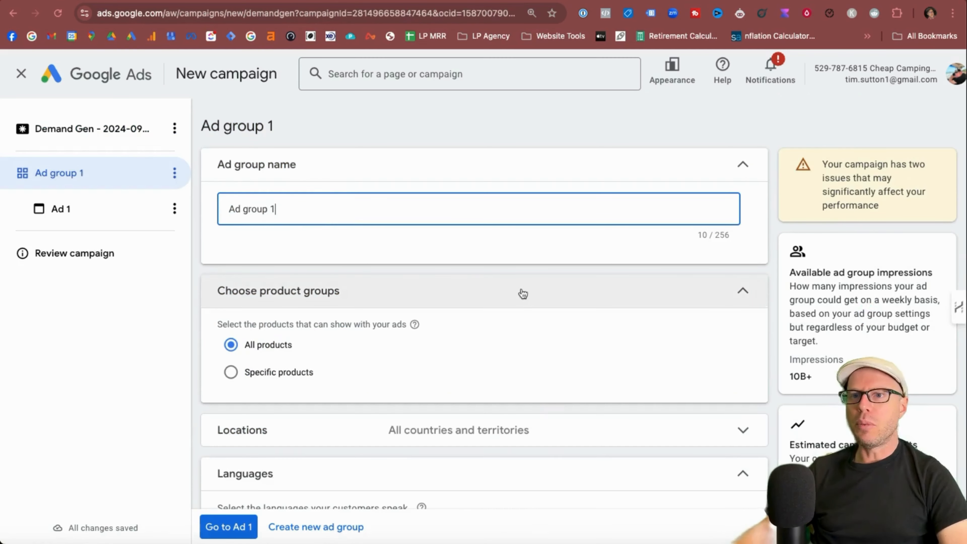
Step: Limit the ad group to specific products chosen by Custom label 0 and select the tents label
{"action": "scroll", "coordinate": [308, 307], "scroll_direction": "down", "scroll_amount": 2}
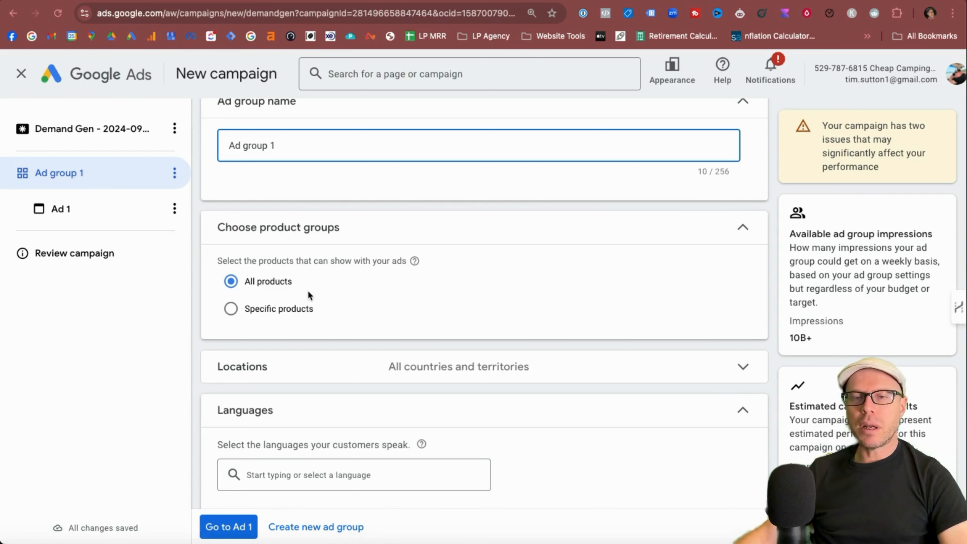
{"action": "left_click", "coordinate": [231, 309]}
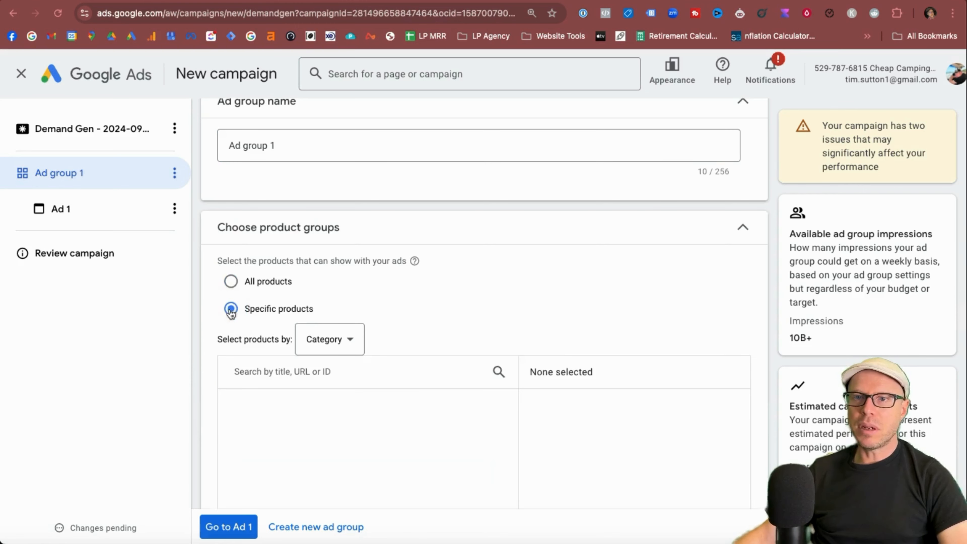
{"action": "scroll", "coordinate": [374, 292], "scroll_direction": "down", "scroll_amount": 3}
{"action": "left_click", "coordinate": [353, 229]}
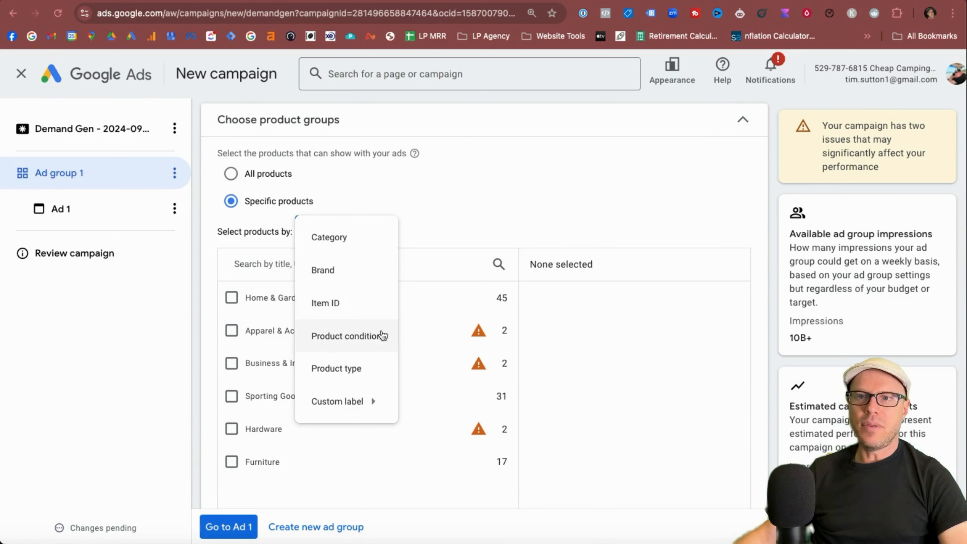
{"action": "mouse_move", "coordinate": [335, 401]}
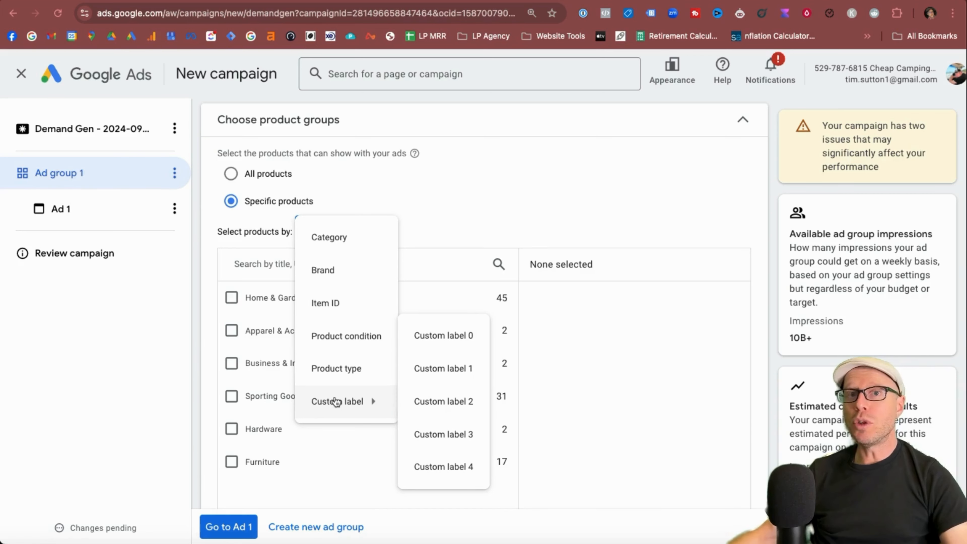
{"action": "left_click", "coordinate": [451, 342]}
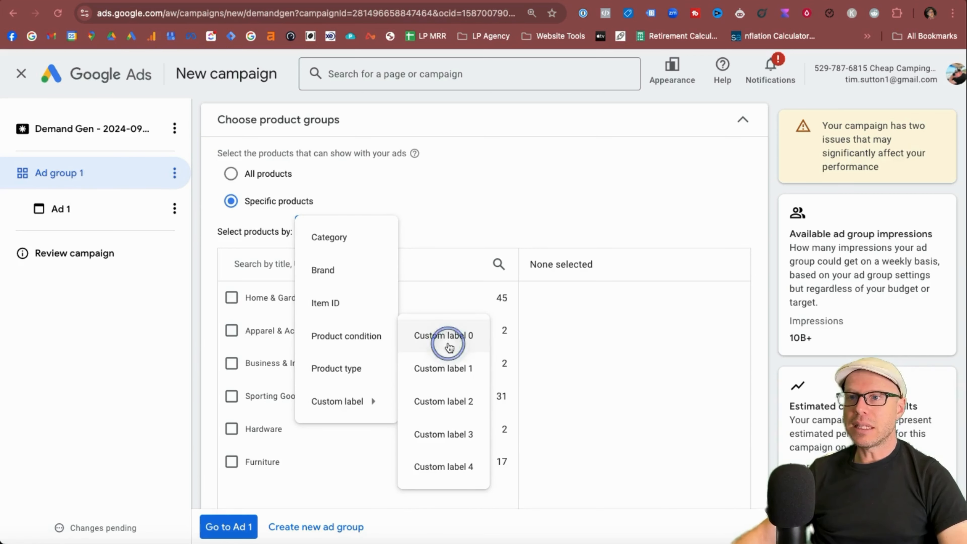
{"action": "left_click", "coordinate": [231, 298]}
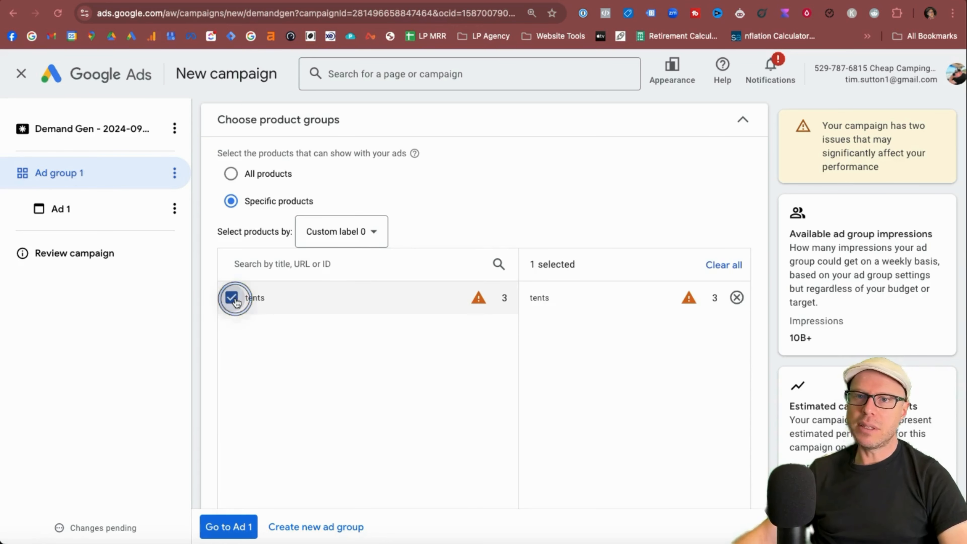
Step: Set the ad group's location targeting to another location and add United States as the included country
{"action": "scroll", "coordinate": [739, 333], "scroll_direction": "down", "scroll_amount": 5}
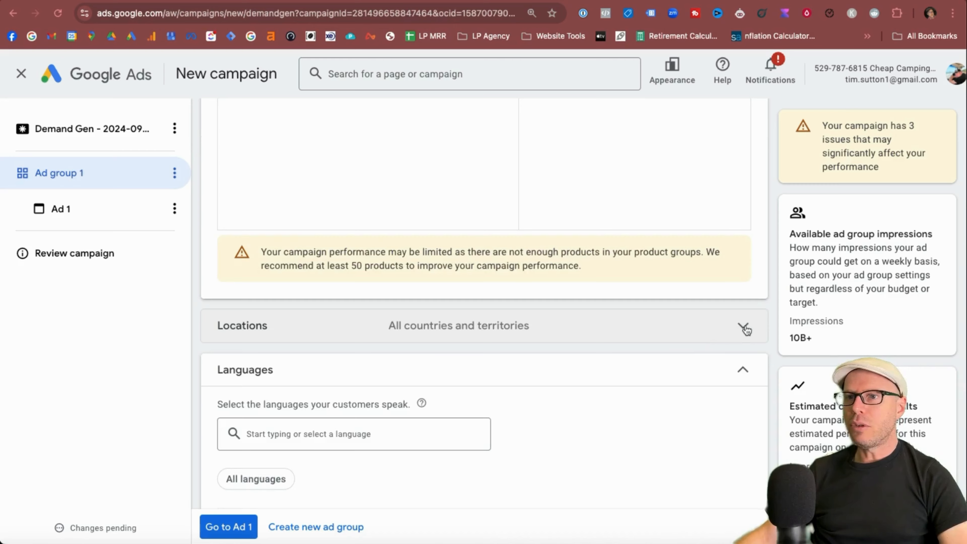
{"action": "left_click", "coordinate": [743, 327]}
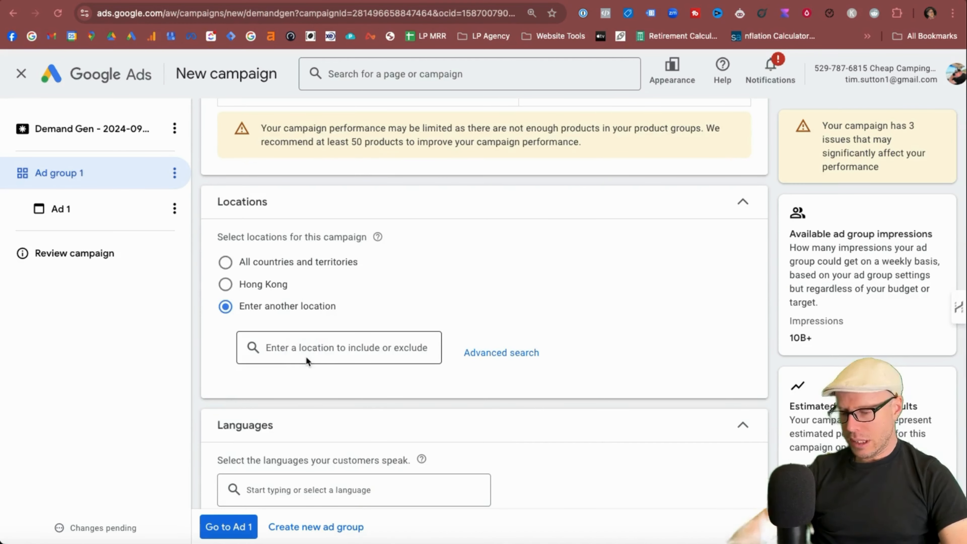
{"action": "left_click", "coordinate": [306, 357]}
{"action": "type", "text": "uni"}
{"action": "left_click", "coordinate": [548, 122]}
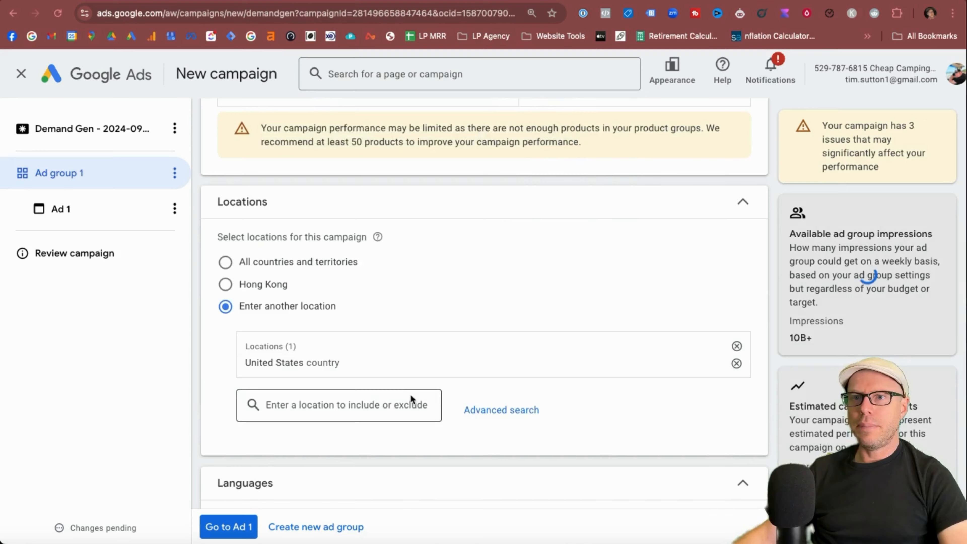
Step: Rename the ad group as "Ad group 1 - Tents"
{"action": "scroll", "coordinate": [473, 390], "scroll_direction": "up", "scroll_amount": 10}
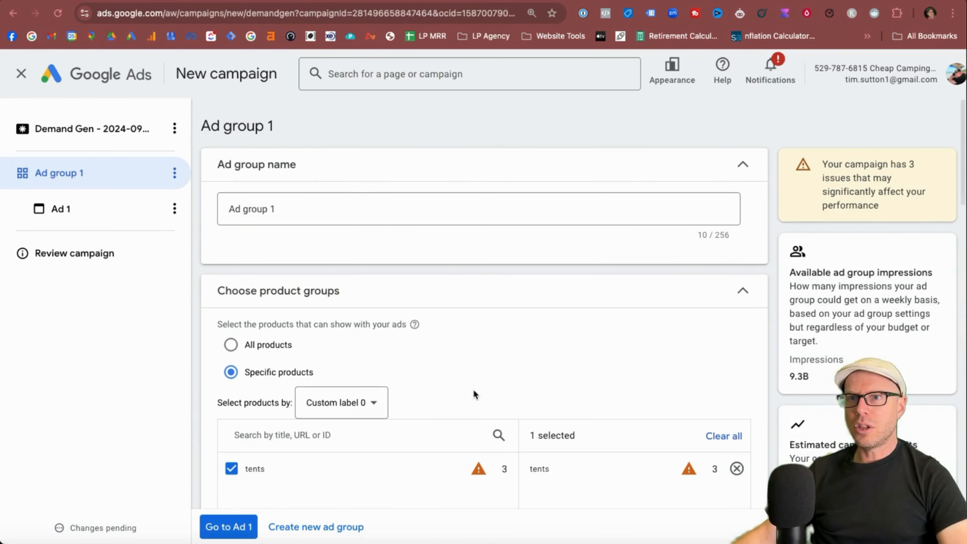
{"action": "left_click", "coordinate": [293, 201]}
{"action": "type", "text": "- T"}
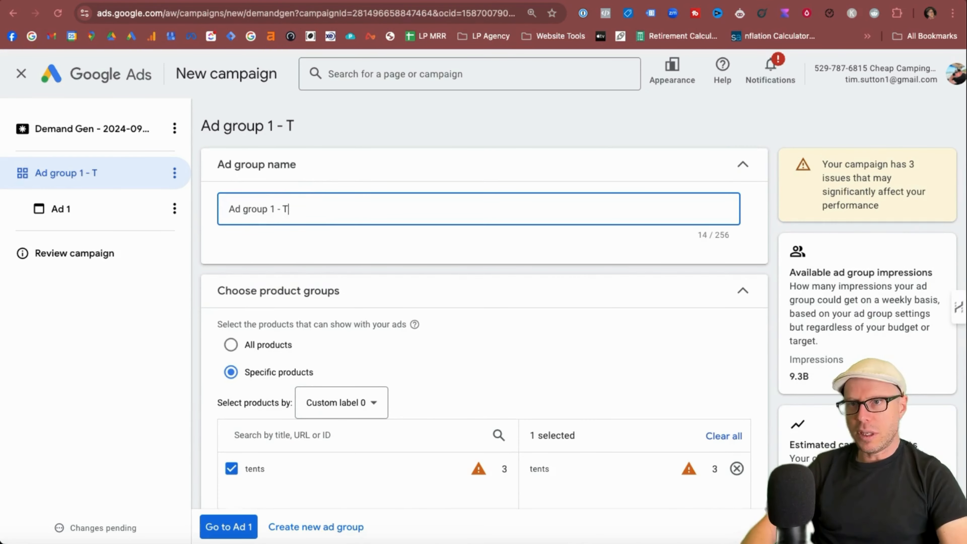
{"action": "type", "text": "ents"}
Step: Start a new audience for the ad group and name it "LLA Audience Website visitors"
{"action": "scroll", "coordinate": [379, 243], "scroll_direction": "down", "scroll_amount": 15}
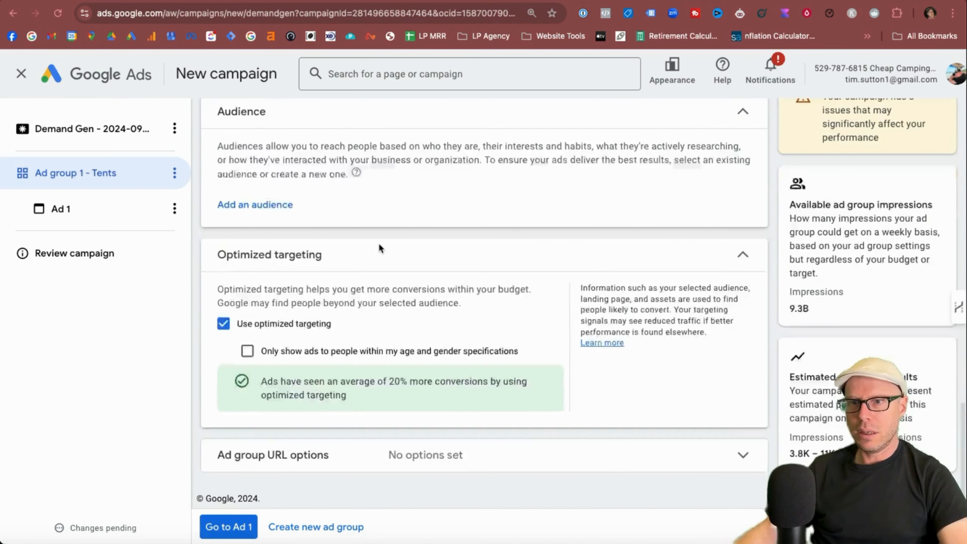
{"action": "scroll", "coordinate": [379, 242], "scroll_direction": "up", "scroll_amount": 10}
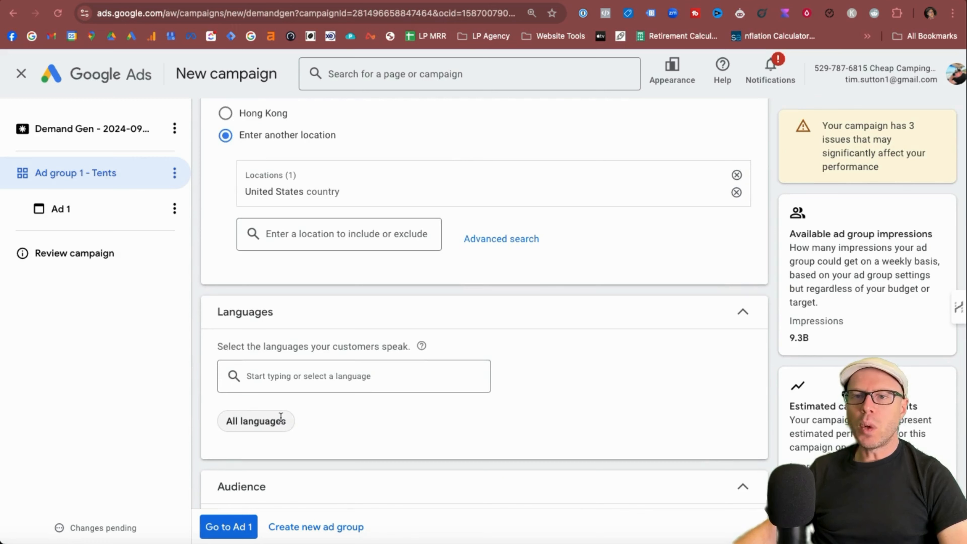
{"action": "scroll", "coordinate": [285, 419], "scroll_direction": "up", "scroll_amount": 1}
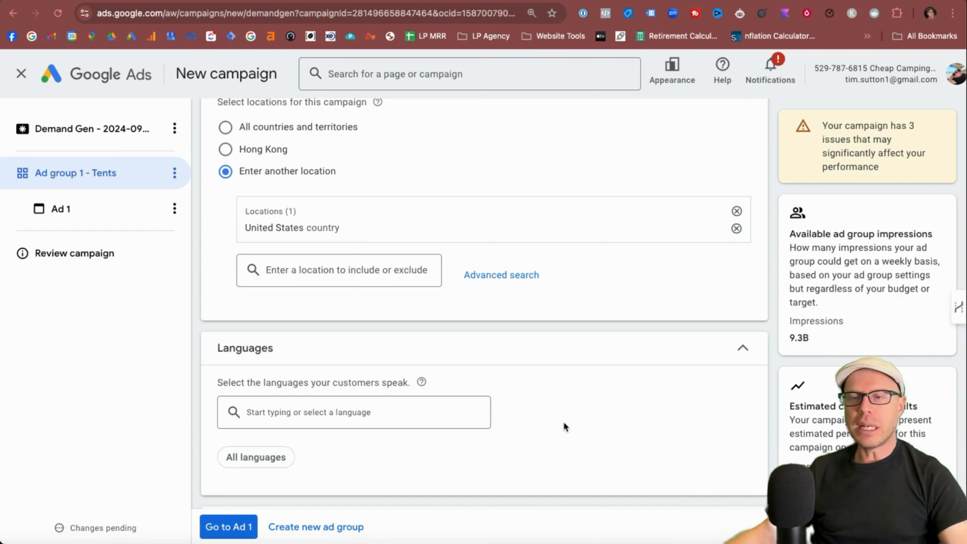
{"action": "scroll", "coordinate": [525, 385], "scroll_direction": "down", "scroll_amount": 1}
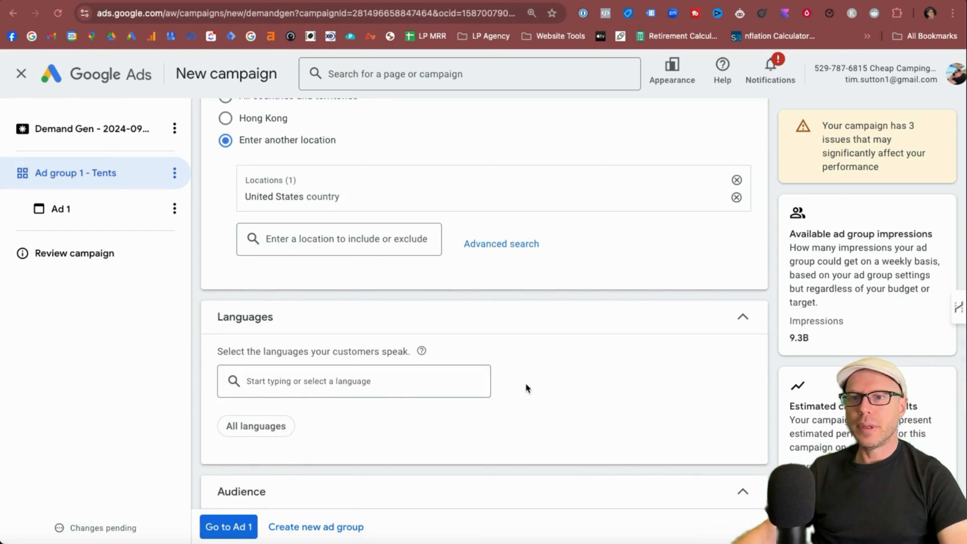
{"action": "scroll", "coordinate": [526, 385], "scroll_direction": "down", "scroll_amount": 6}
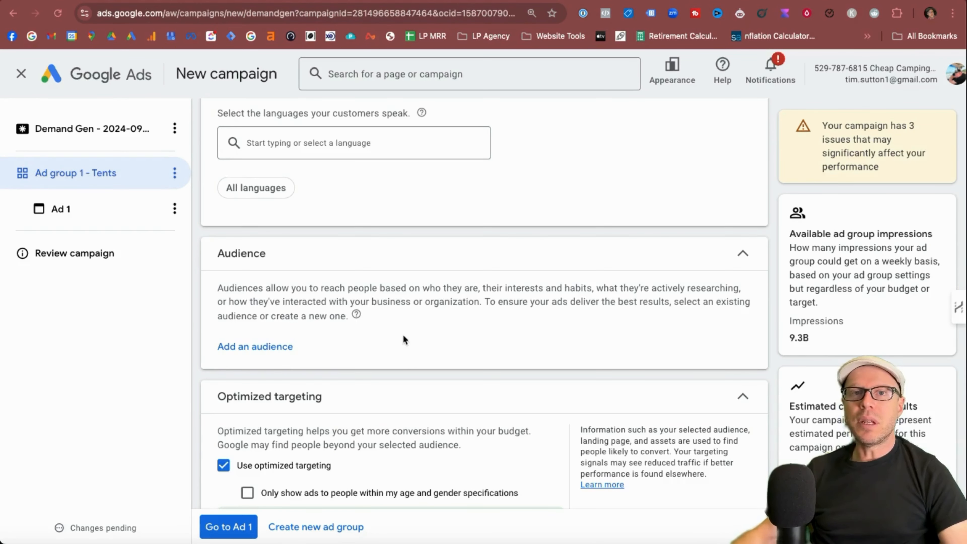
{"action": "left_click", "coordinate": [233, 350]}
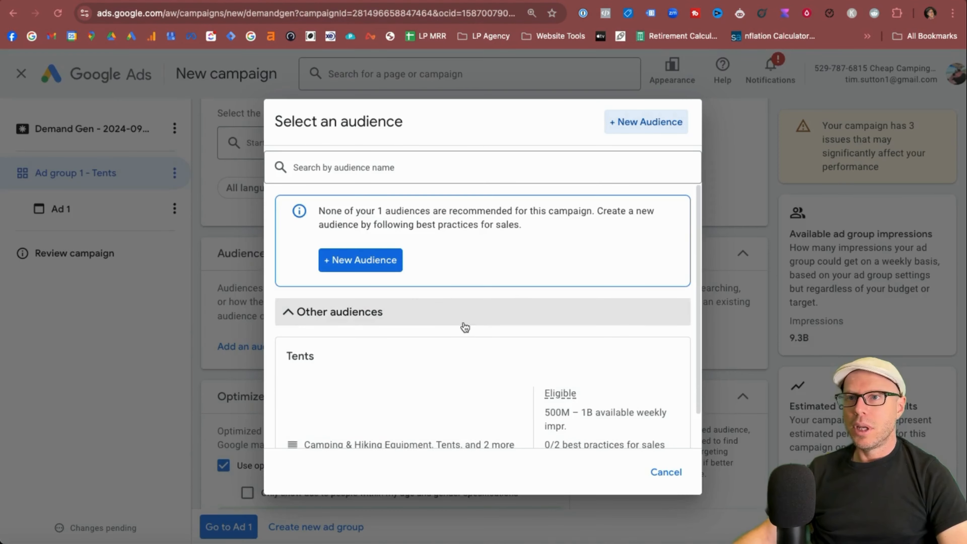
{"action": "left_click", "coordinate": [351, 261]}
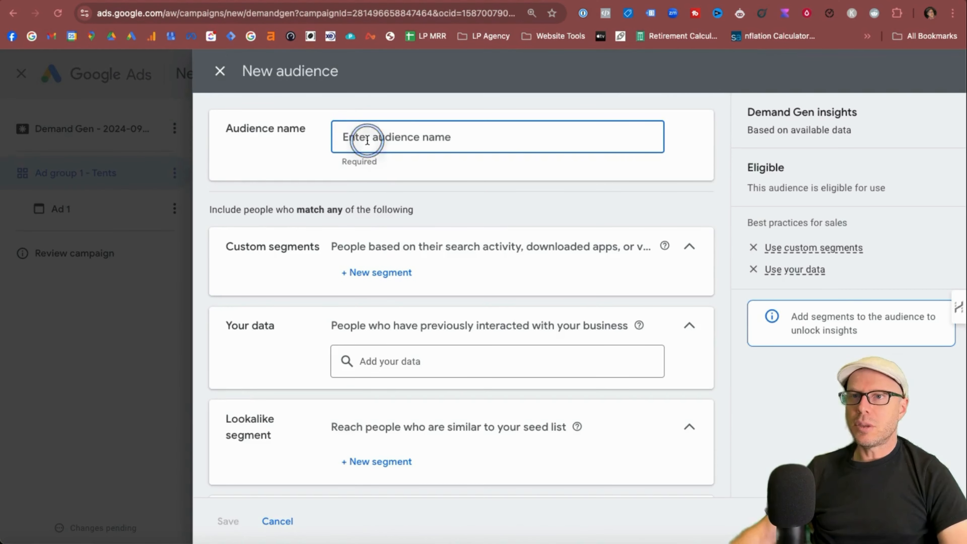
{"action": "type", "text": "LLA"}
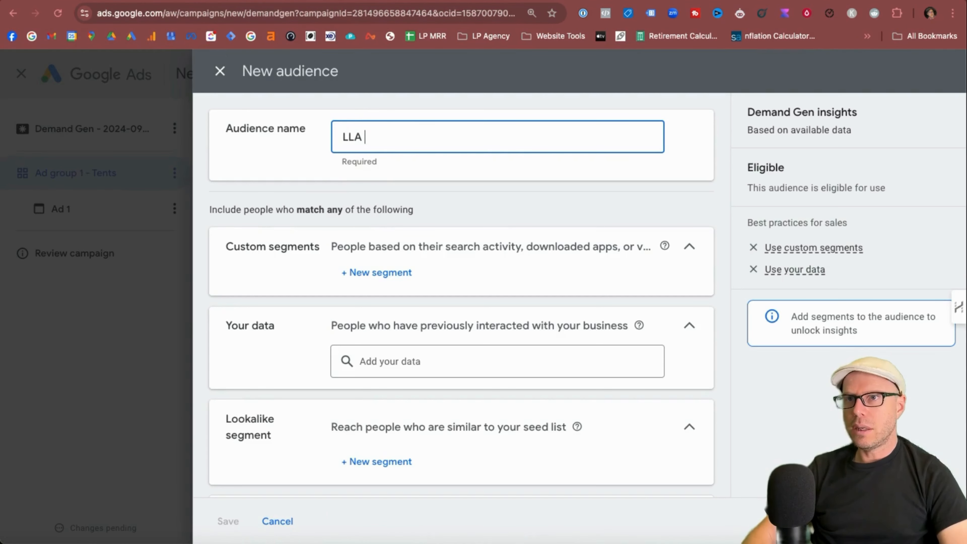
{"action": "type", "text": " Audience WE"}
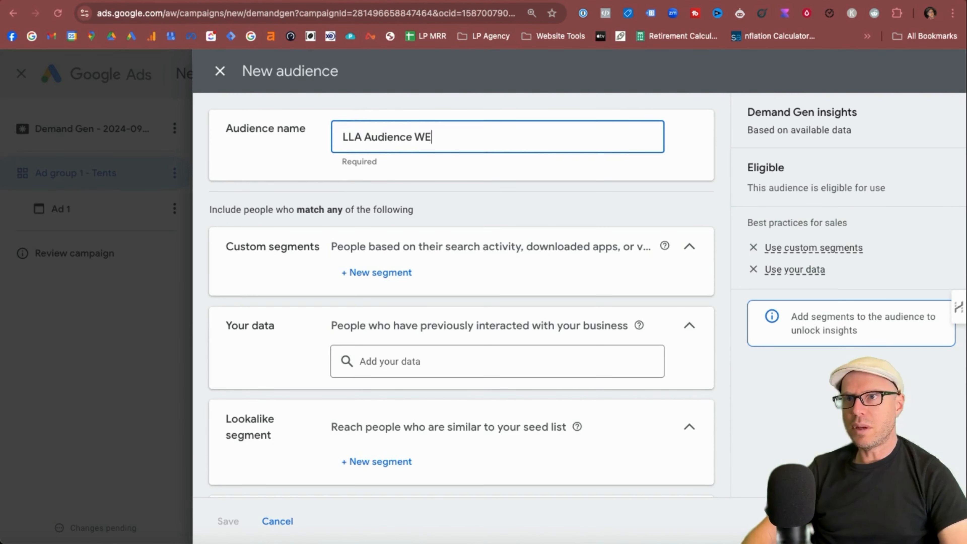
{"action": "type", "text": "ebsite visitors"}
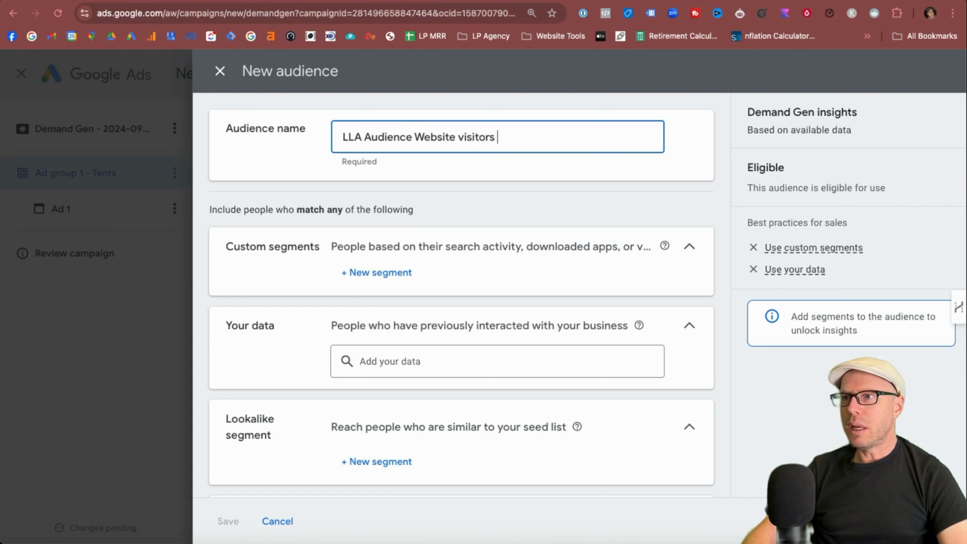
{"action": "left_click", "coordinate": [187, 222]}
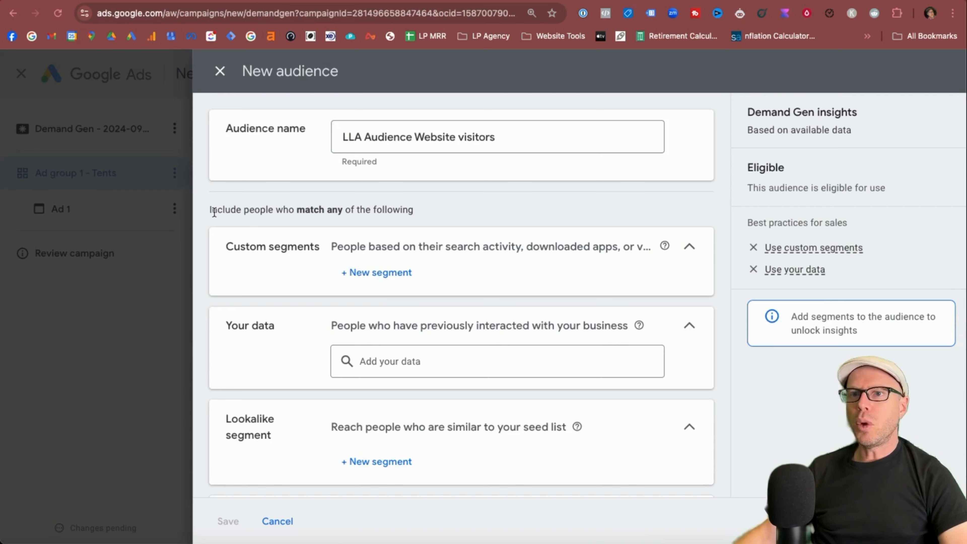
Step: Start a new custom segment based on interests or purchase intentions, look up "tents" and add the suggestion "outdoor camping tent"
{"action": "left_click_drag", "start_coordinate": [228, 212], "coordinate": [447, 210]}
{"action": "left_click_drag", "start_coordinate": [273, 212], "coordinate": [484, 216]}
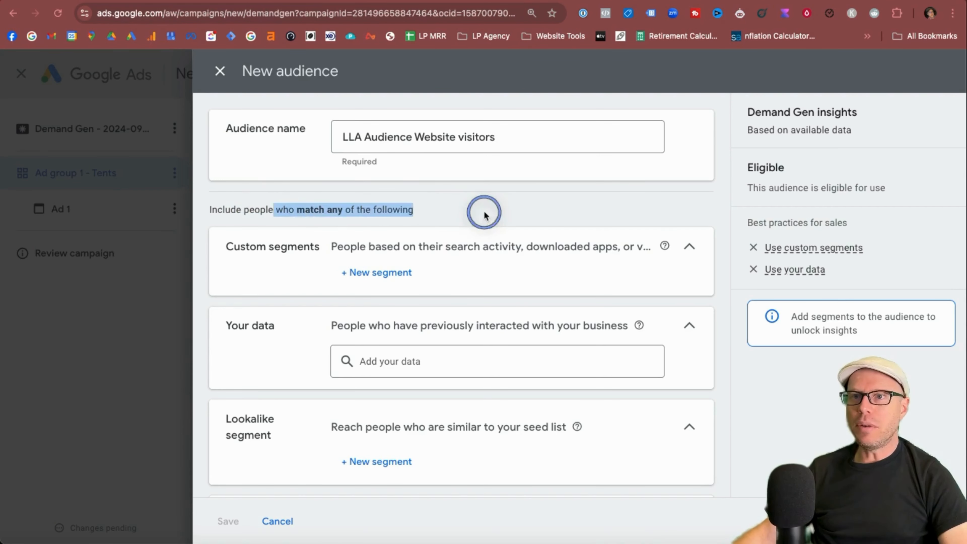
{"action": "left_click", "coordinate": [485, 215]}
{"action": "scroll", "coordinate": [438, 210], "scroll_direction": "down", "scroll_amount": 3}
{"action": "left_click", "coordinate": [395, 206]}
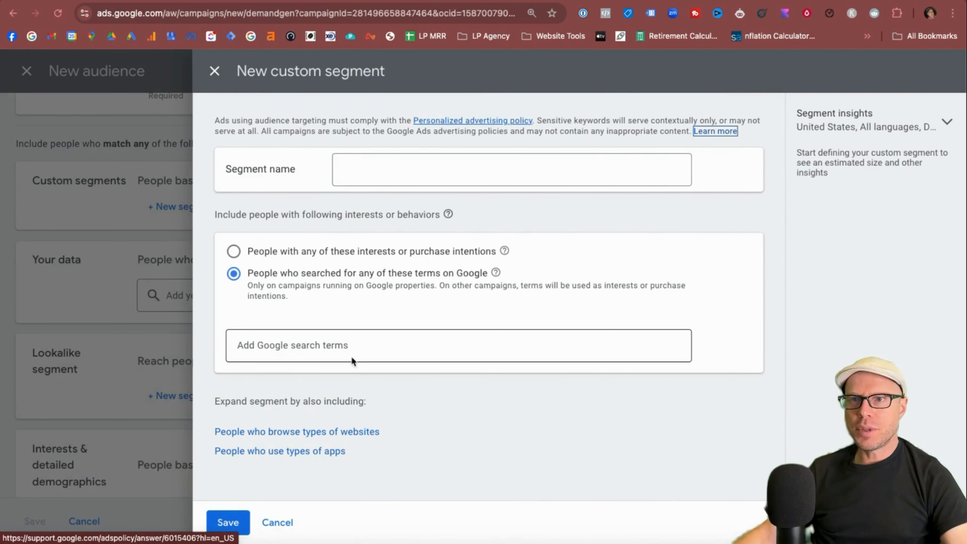
{"action": "left_click", "coordinate": [232, 251]}
{"action": "left_click", "coordinate": [269, 336]}
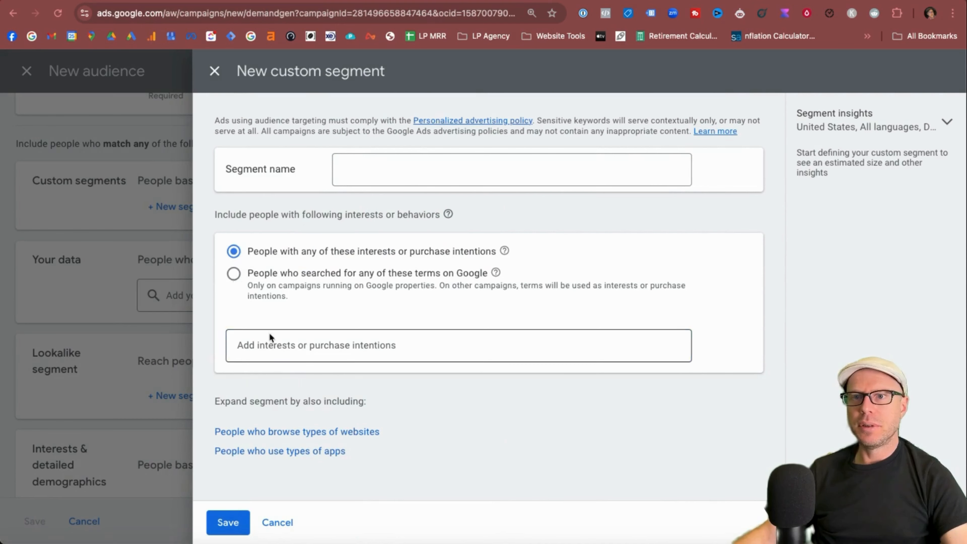
{"action": "type", "text": "tents"}
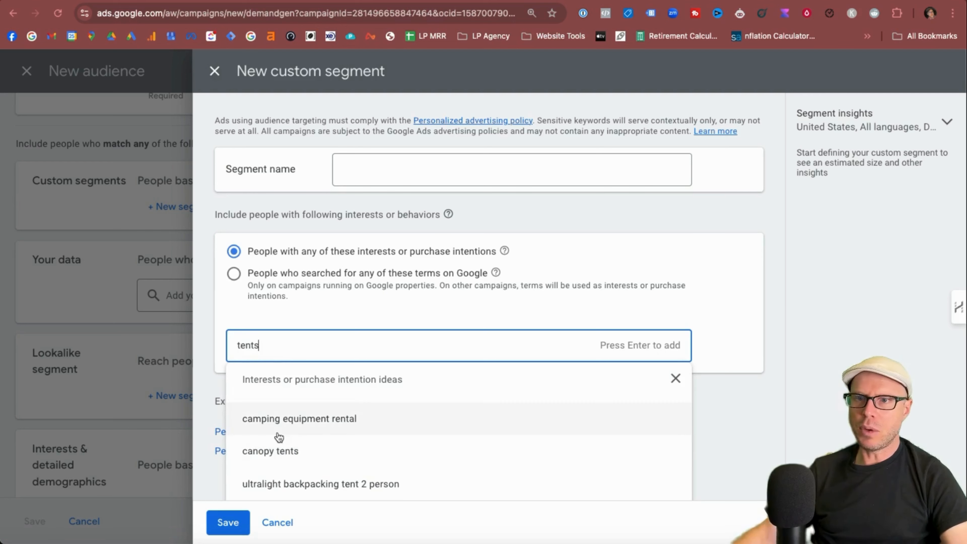
{"action": "scroll", "coordinate": [277, 434], "scroll_direction": "down", "scroll_amount": 3}
{"action": "left_click", "coordinate": [279, 437]}
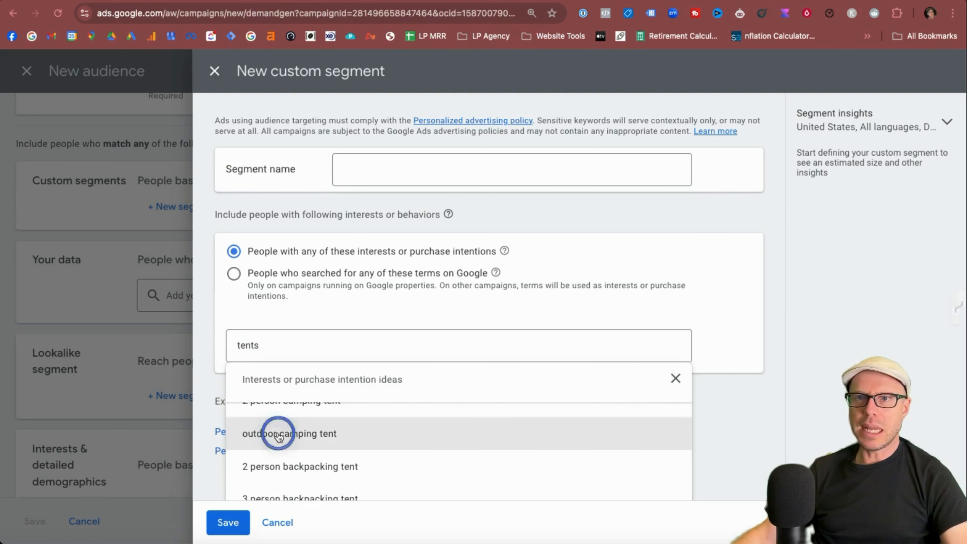
{"action": "left_click", "coordinate": [525, 322]}
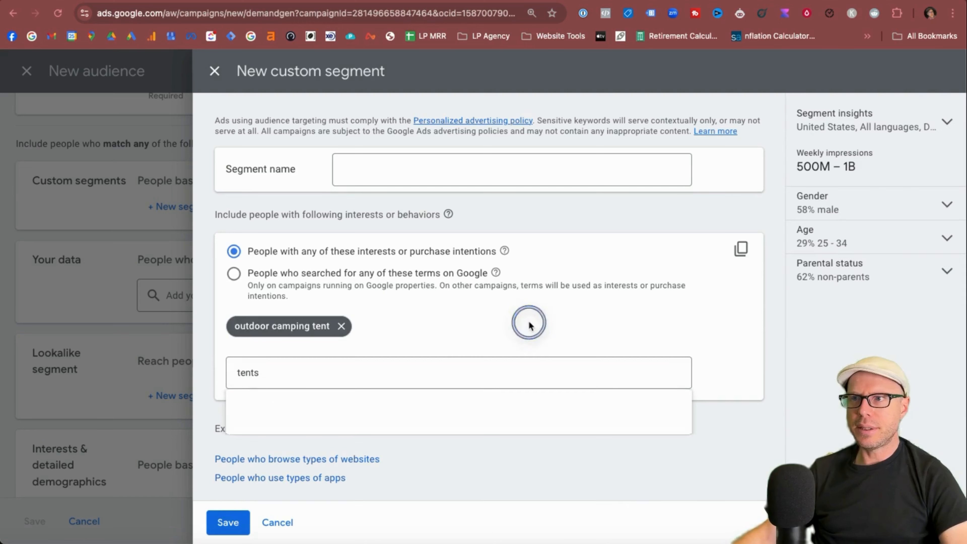
Step: Switch the custom segment to people who searched for the terms on Google, name it Tents, and save it
{"action": "left_click", "coordinate": [270, 278]}
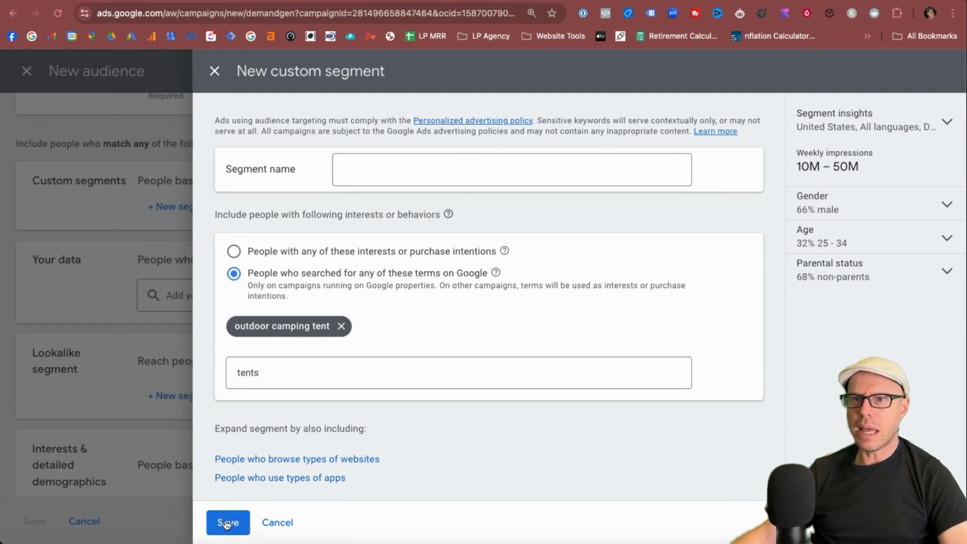
{"action": "left_click", "coordinate": [227, 525]}
{"action": "left_click", "coordinate": [374, 179]}
{"action": "type", "text": "Te"}
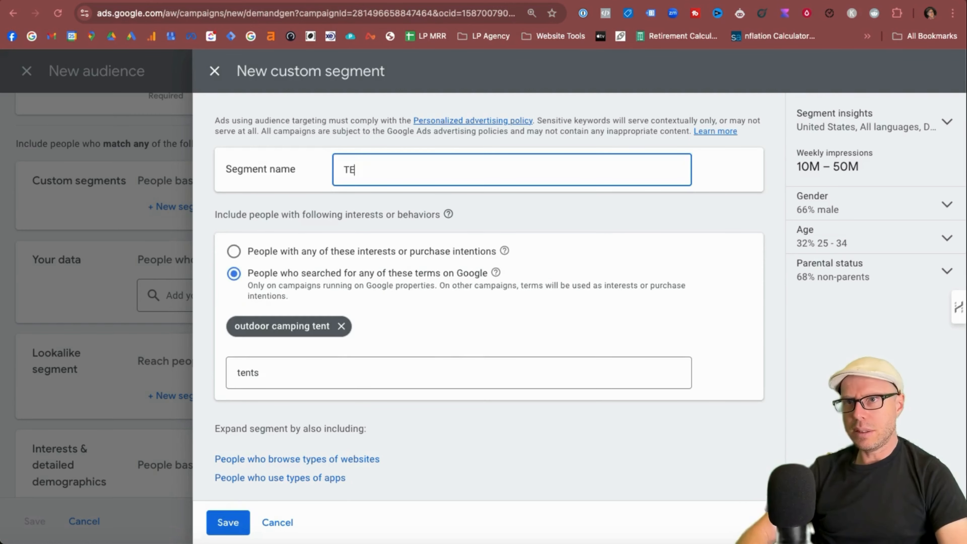
{"action": "type", "text": "nts"}
{"action": "left_click", "coordinate": [228, 522]}
Step: Try adding the website visitors segment "All Users of Cheap Camping Gear" to the audience's own data, and remove it again
{"action": "left_click", "coordinate": [389, 356]}
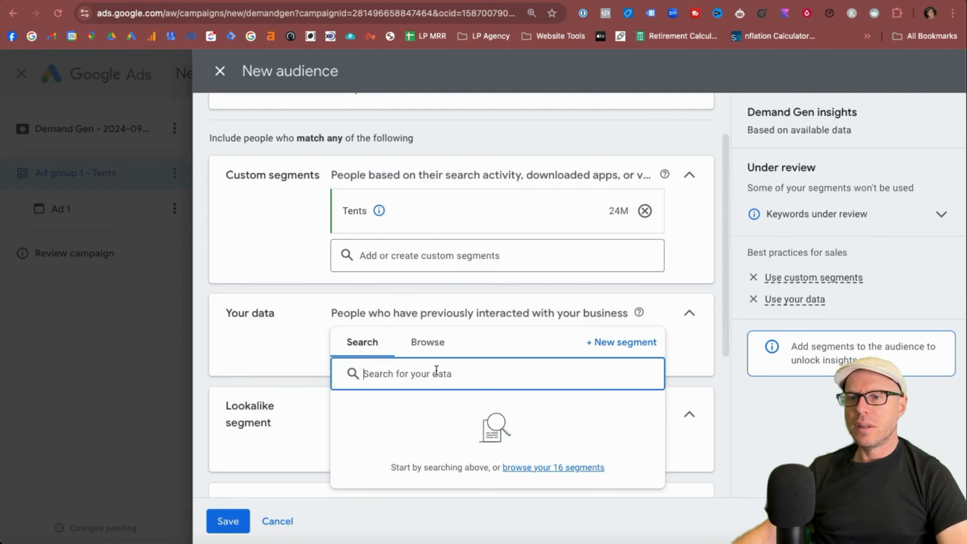
{"action": "left_click", "coordinate": [554, 467]}
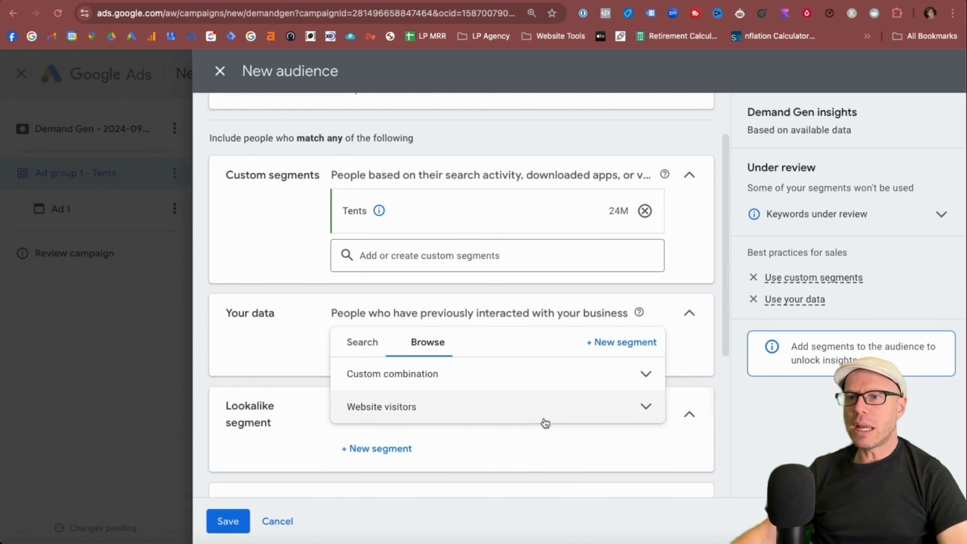
{"action": "left_click", "coordinate": [644, 406]}
{"action": "scroll", "coordinate": [538, 429], "scroll_direction": "down", "scroll_amount": 2}
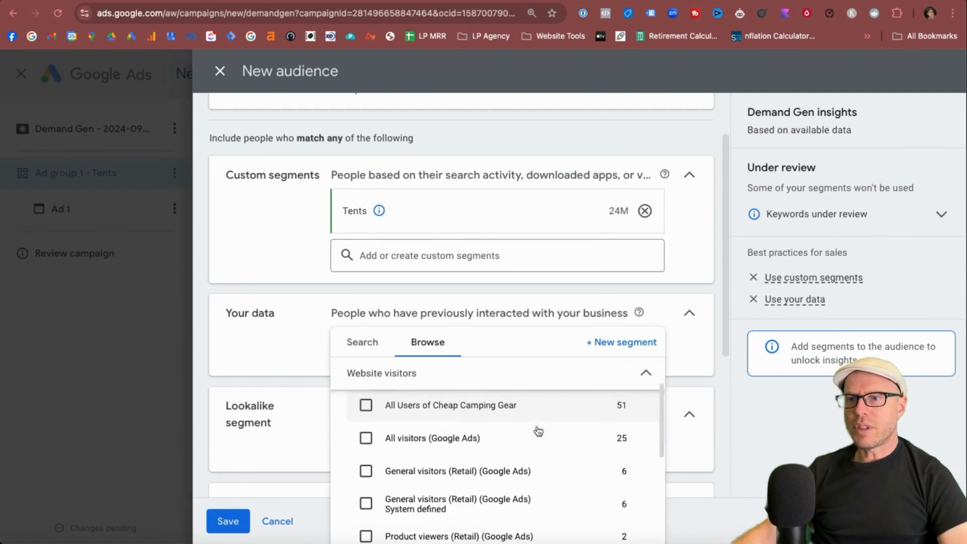
{"action": "scroll", "coordinate": [538, 430], "scroll_direction": "up", "scroll_amount": 1}
{"action": "scroll", "coordinate": [539, 432], "scroll_direction": "up", "scroll_amount": 1}
{"action": "mouse_move", "coordinate": [389, 472]}
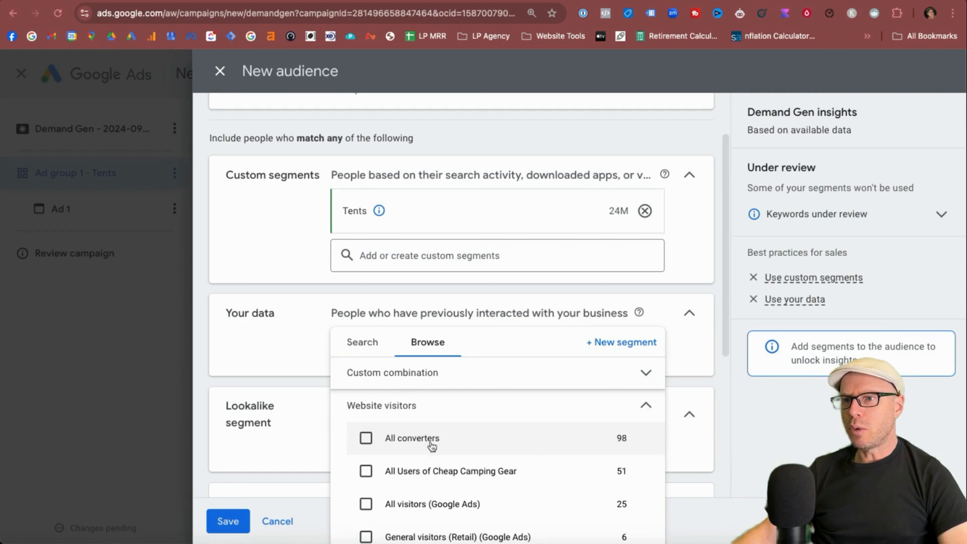
{"action": "scroll", "coordinate": [453, 457], "scroll_direction": "down", "scroll_amount": 2}
{"action": "scroll", "coordinate": [419, 438], "scroll_direction": "up", "scroll_amount": 1}
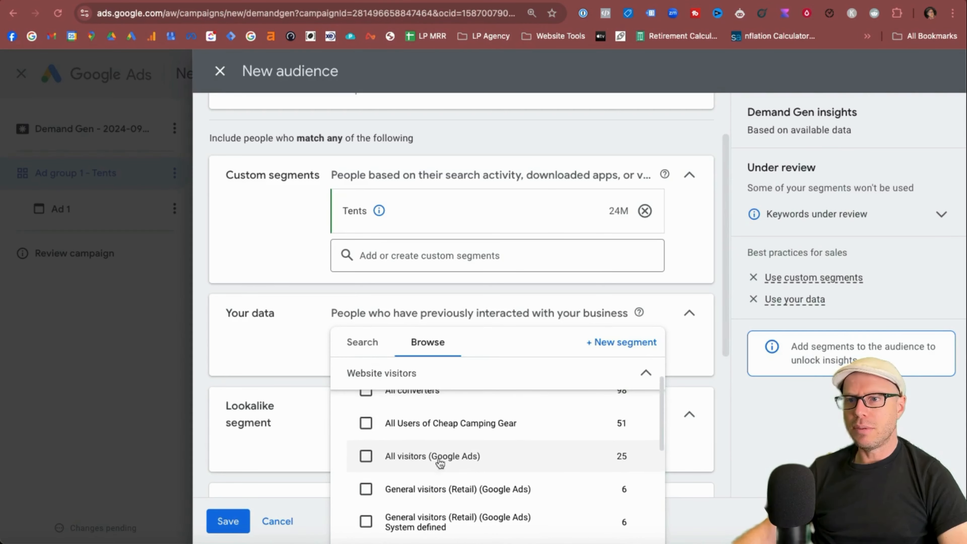
{"action": "left_click", "coordinate": [366, 425]}
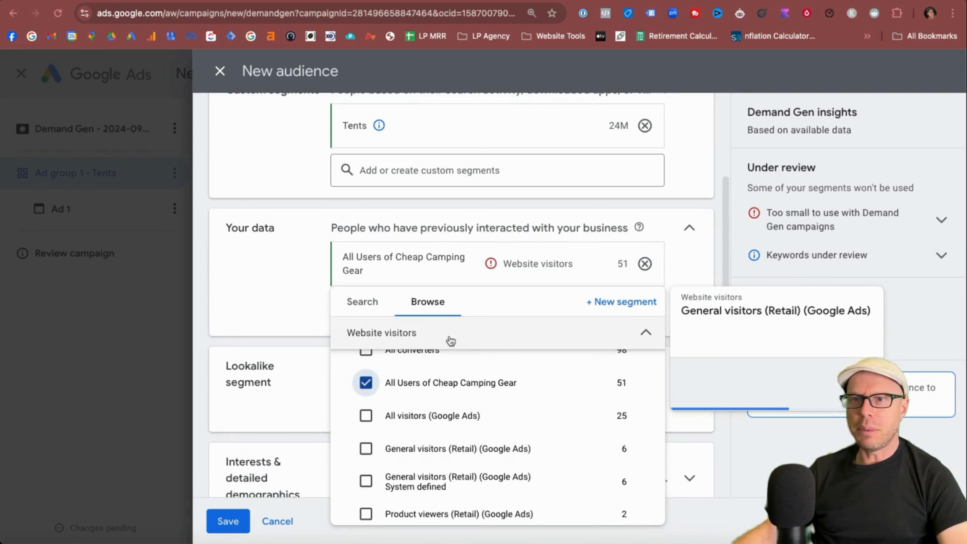
{"action": "left_click", "coordinate": [279, 314]}
{"action": "scroll", "coordinate": [533, 335], "scroll_direction": "up", "scroll_amount": 1}
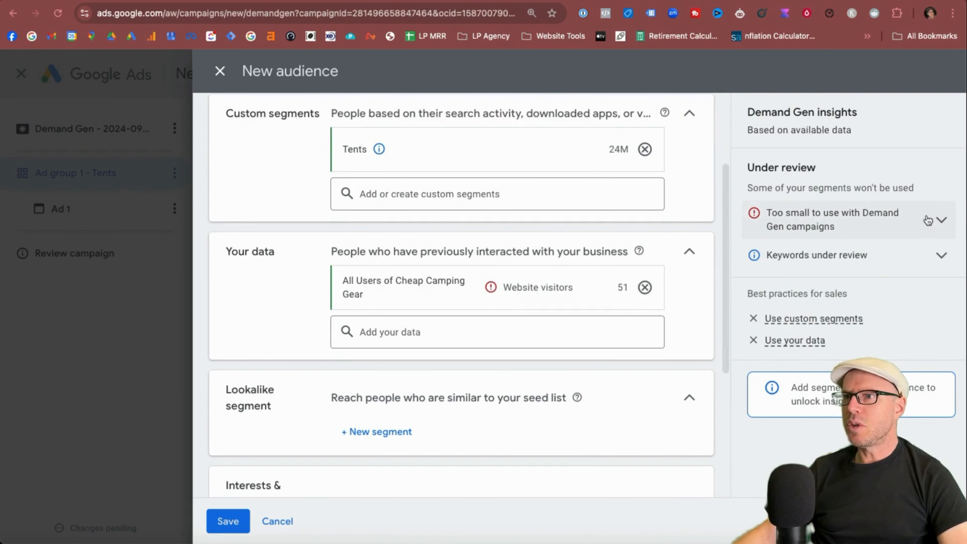
{"action": "left_click", "coordinate": [646, 288]}
Step: Start a new lookalike segment named "LLA Website visitors" with "All Users of Cheap Camping Gear" as its seed list
{"action": "left_click", "coordinate": [370, 387]}
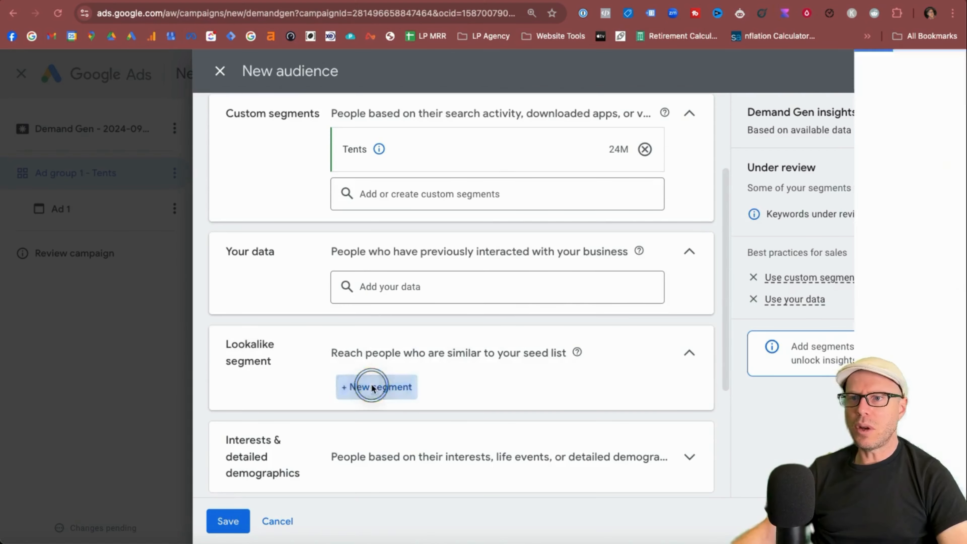
{"action": "type", "text": "LLA Website visitors"}
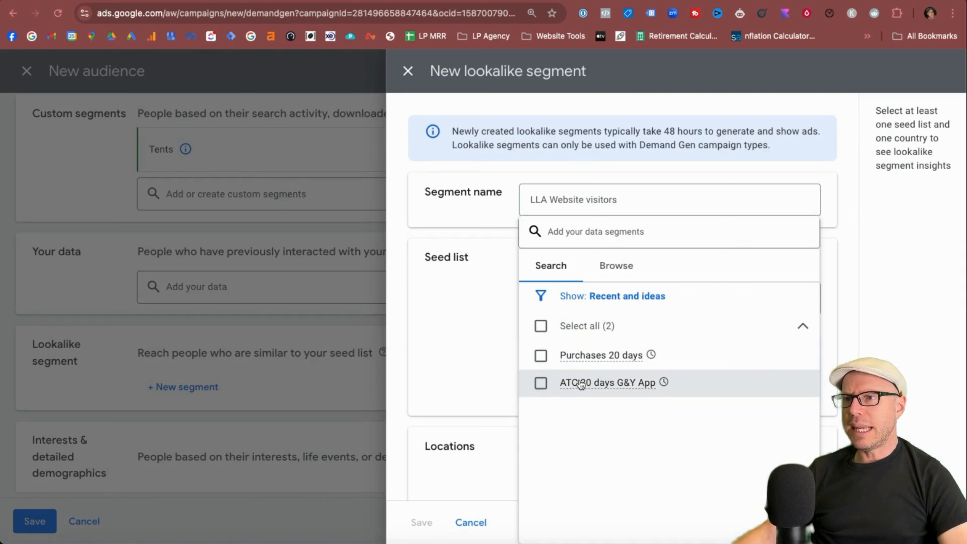
{"action": "left_click", "coordinate": [616, 265]}
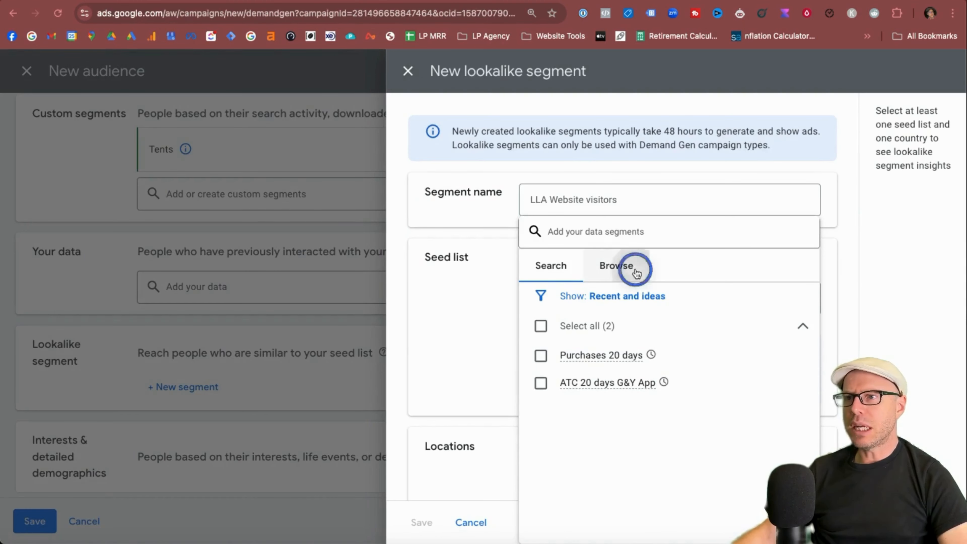
{"action": "scroll", "coordinate": [685, 362], "scroll_direction": "down", "scroll_amount": 3}
{"action": "scroll", "coordinate": [678, 372], "scroll_direction": "up", "scroll_amount": 2}
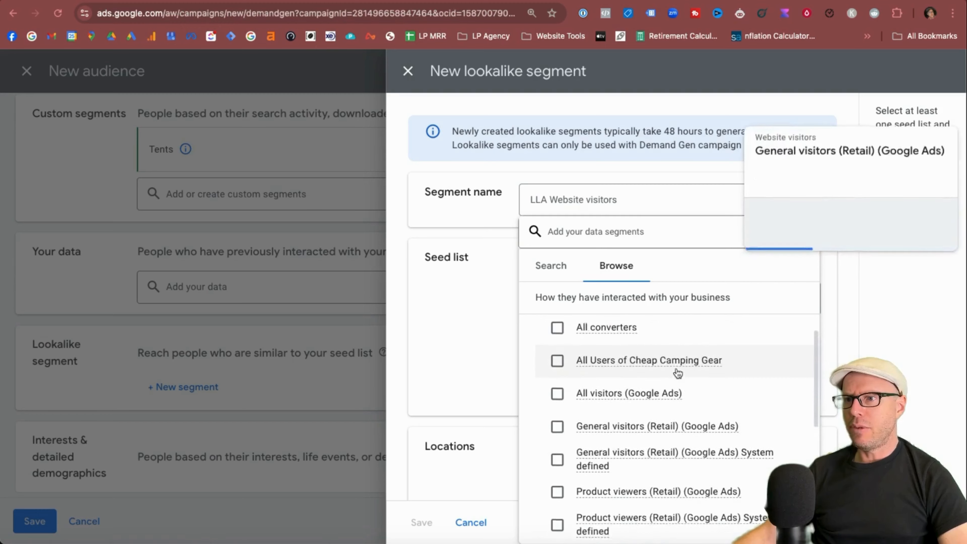
{"action": "scroll", "coordinate": [678, 373], "scroll_direction": "down", "scroll_amount": 5}
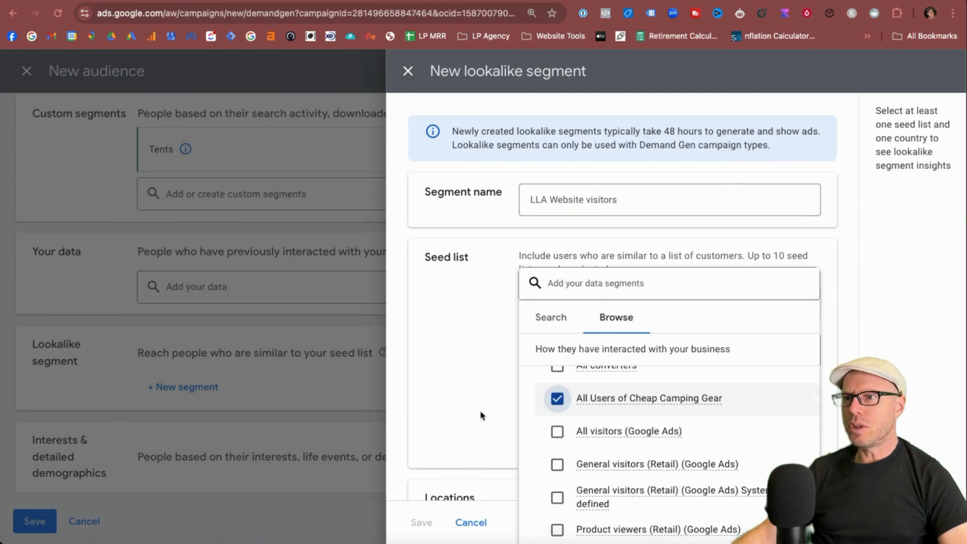
{"action": "left_click", "coordinate": [431, 406]}
Step: Include the United States as the location for the lookalike segment
{"action": "scroll", "coordinate": [654, 390], "scroll_direction": "down", "scroll_amount": 5}
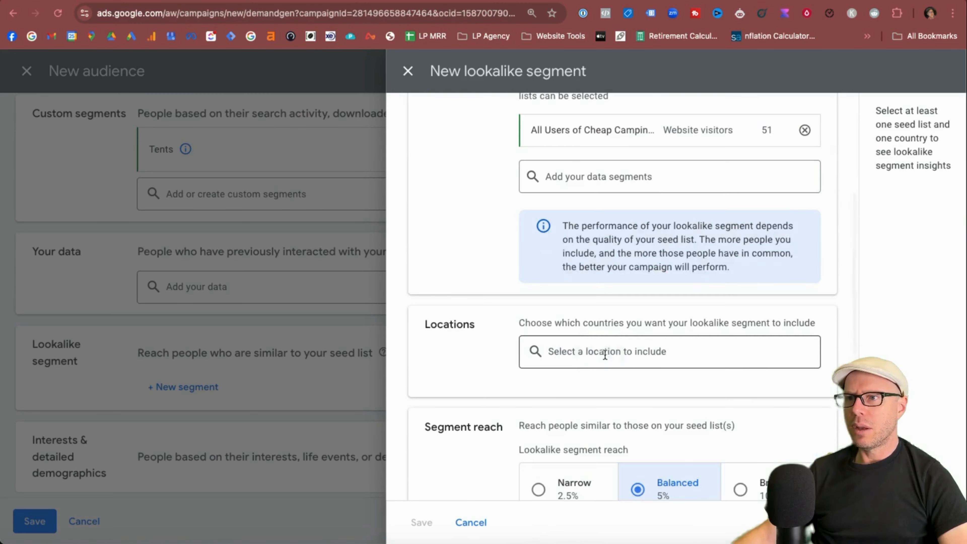
{"action": "left_click", "coordinate": [600, 351]}
{"action": "type", "text": "uni"}
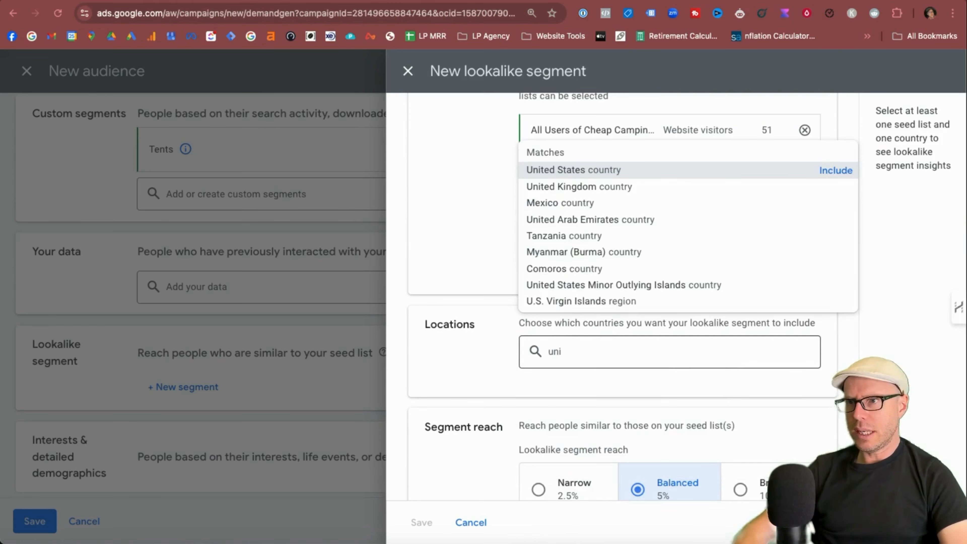
{"action": "left_click", "coordinate": [819, 169]}
{"action": "scroll", "coordinate": [483, 309], "scroll_direction": "down", "scroll_amount": 5}
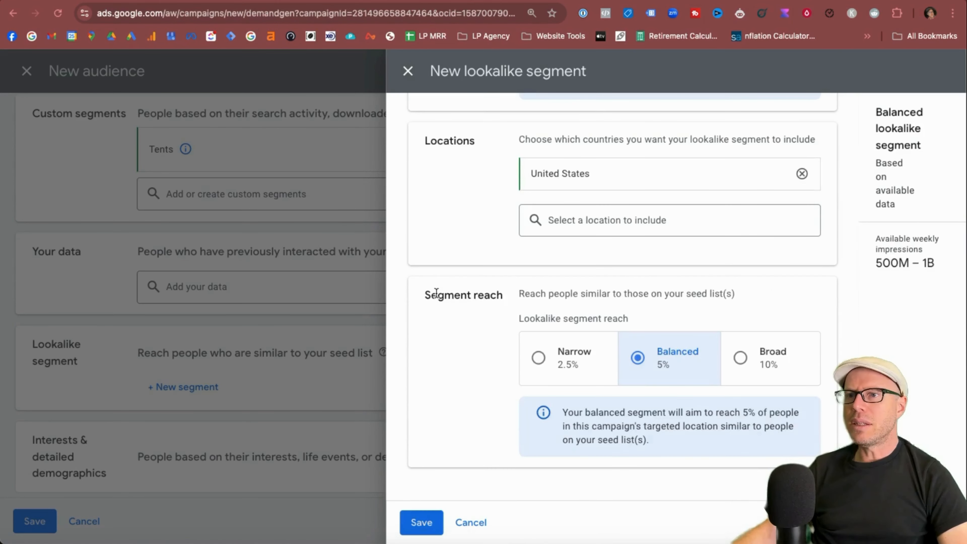
Step: Compare the Narrow, Balanced and Broad reach options of the lookalike segment and read how each one targets people
{"action": "left_click_drag", "start_coordinate": [437, 292], "coordinate": [685, 298]}
{"action": "left_click", "coordinate": [579, 295]}
{"action": "left_click", "coordinate": [674, 293]}
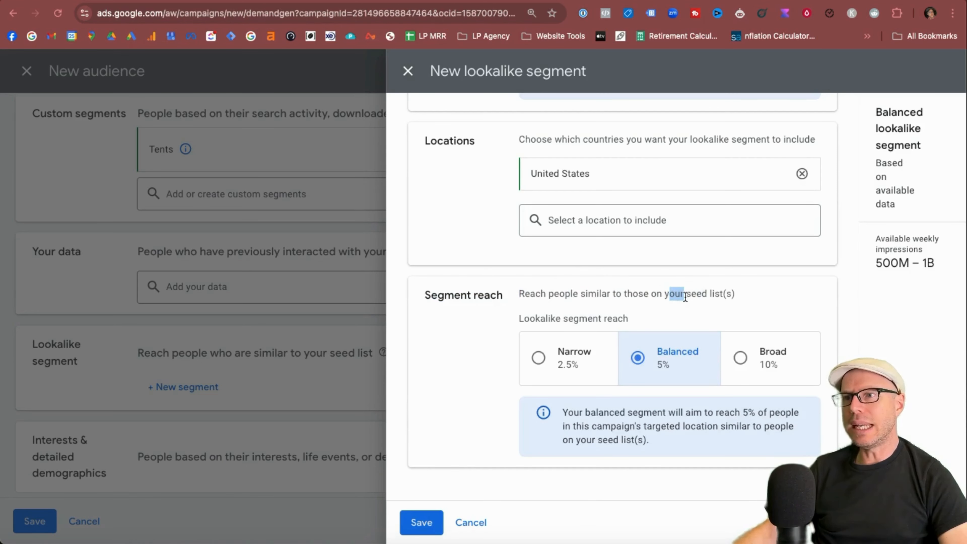
{"action": "left_click", "coordinate": [726, 300]}
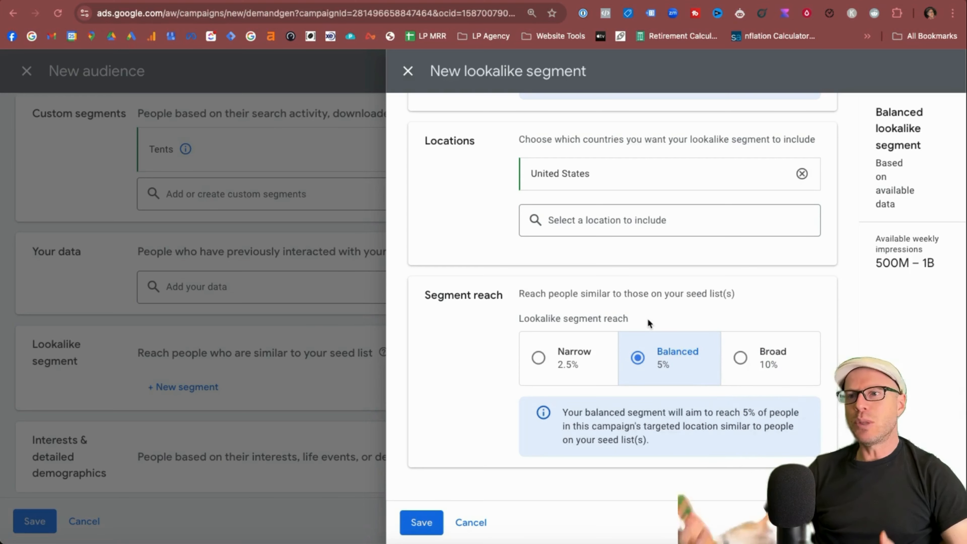
{"action": "left_click", "coordinate": [571, 353]}
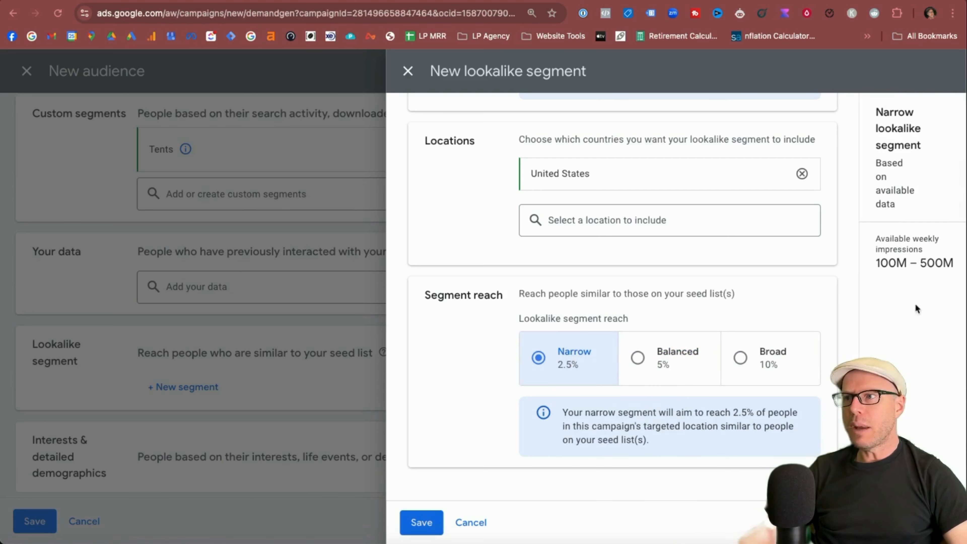
{"action": "left_click", "coordinate": [660, 374]}
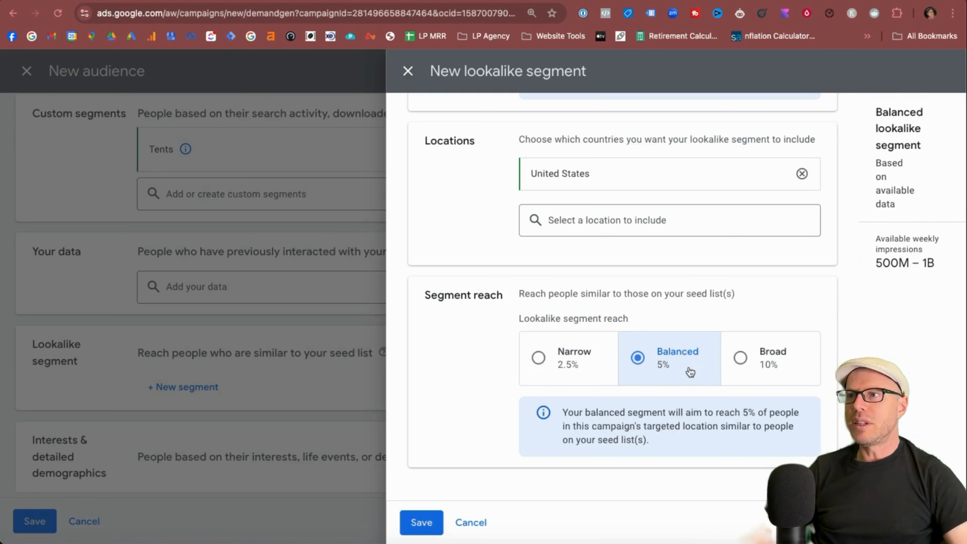
{"action": "left_click", "coordinate": [741, 360]}
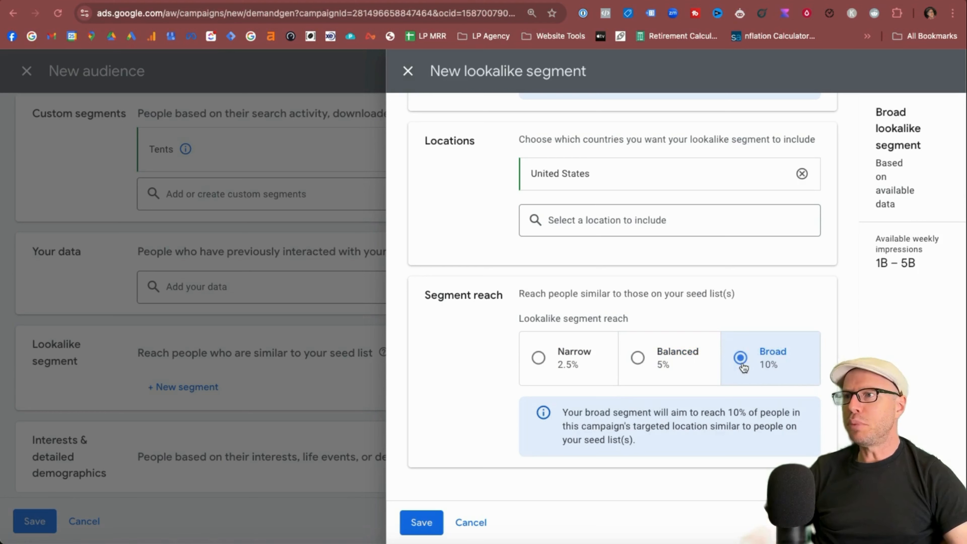
{"action": "left_click_drag", "start_coordinate": [556, 403], "coordinate": [652, 429]}
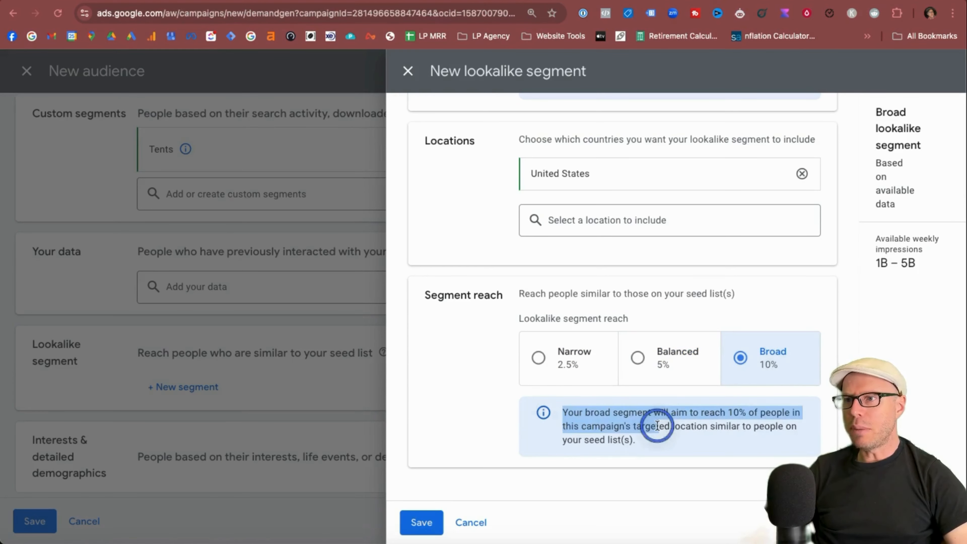
{"action": "left_click", "coordinate": [656, 430]}
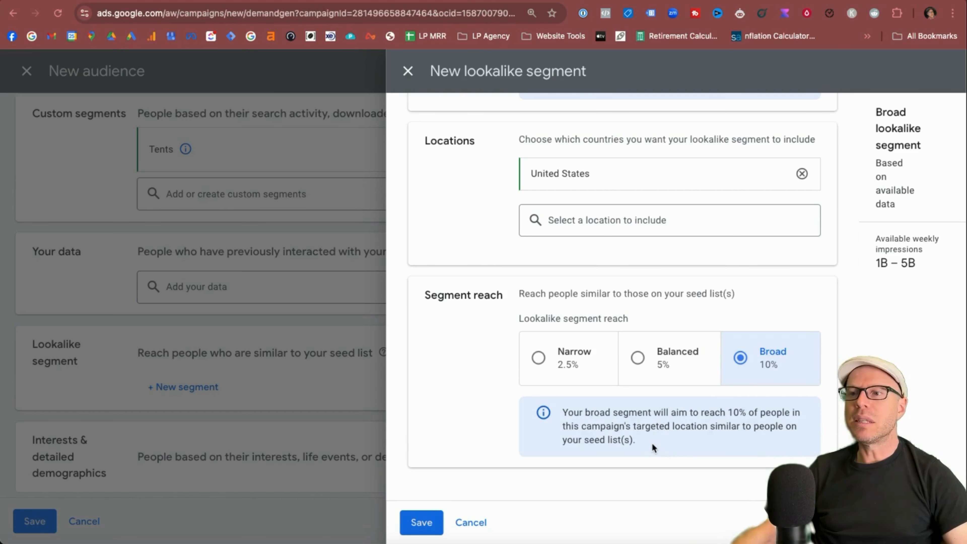
Step: Set the lookalike segment's reach to Narrow 2.5% and save the segment
{"action": "left_click", "coordinate": [568, 372]}
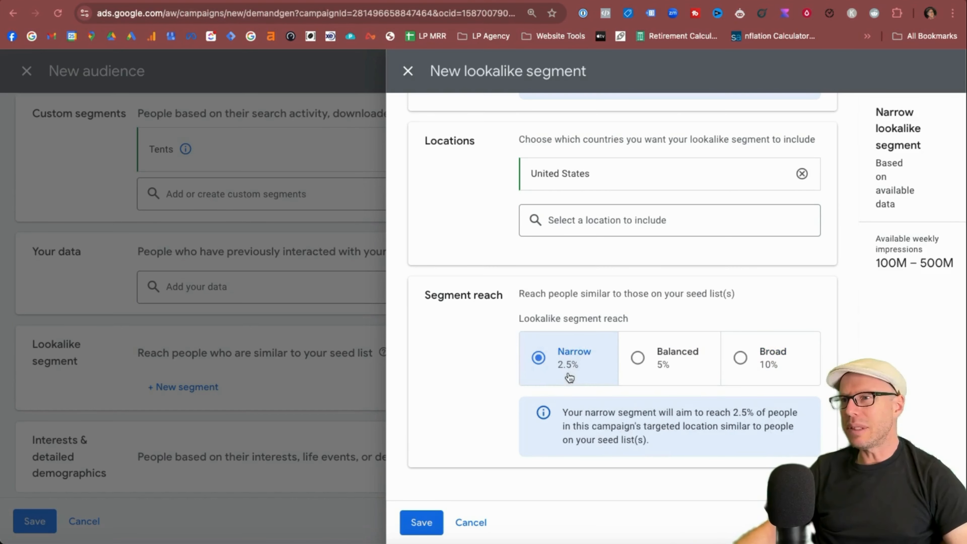
{"action": "left_click", "coordinate": [419, 528]}
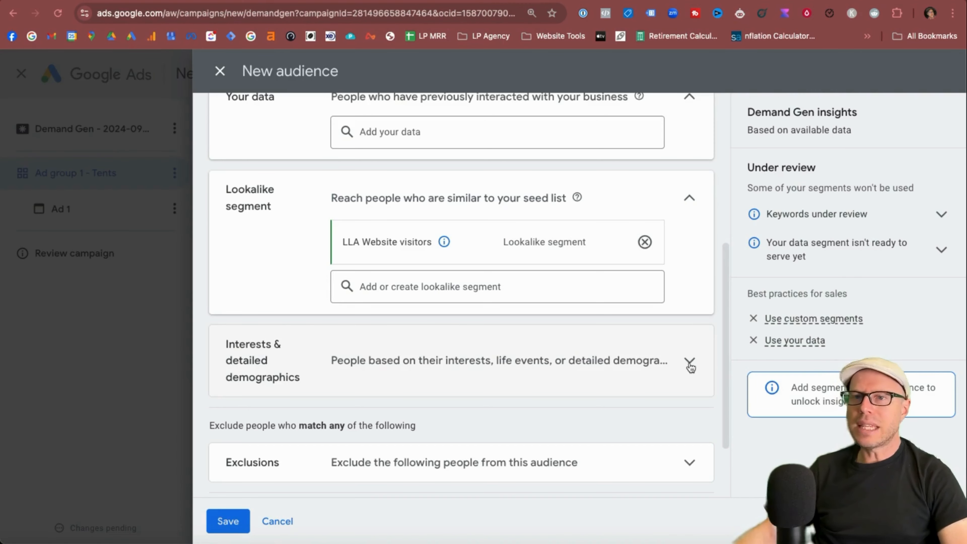
Step: Add the in-market segment Camping & Hiking Equipment to the audience's interests and detailed demographics
{"action": "left_click", "coordinate": [690, 363]}
{"action": "left_click", "coordinate": [460, 411]}
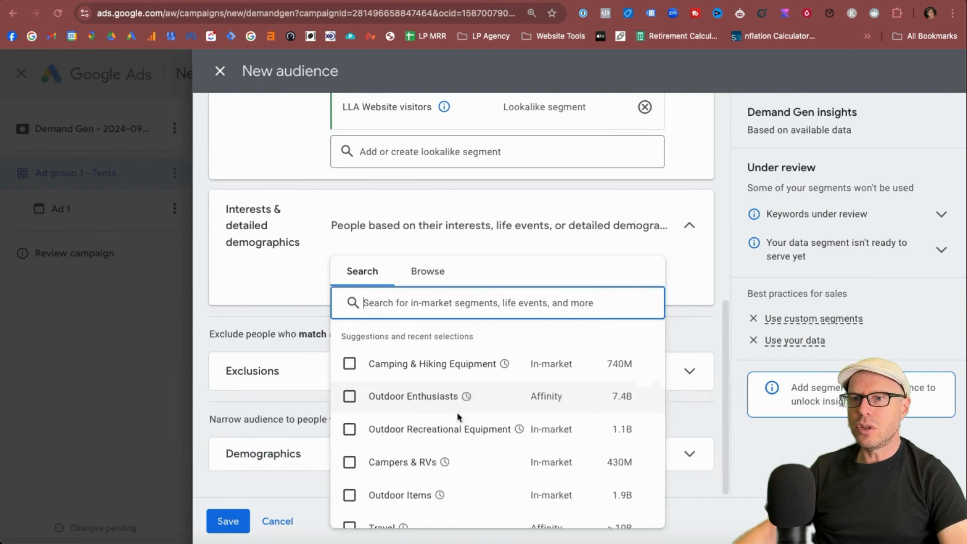
{"action": "left_click", "coordinate": [350, 361]}
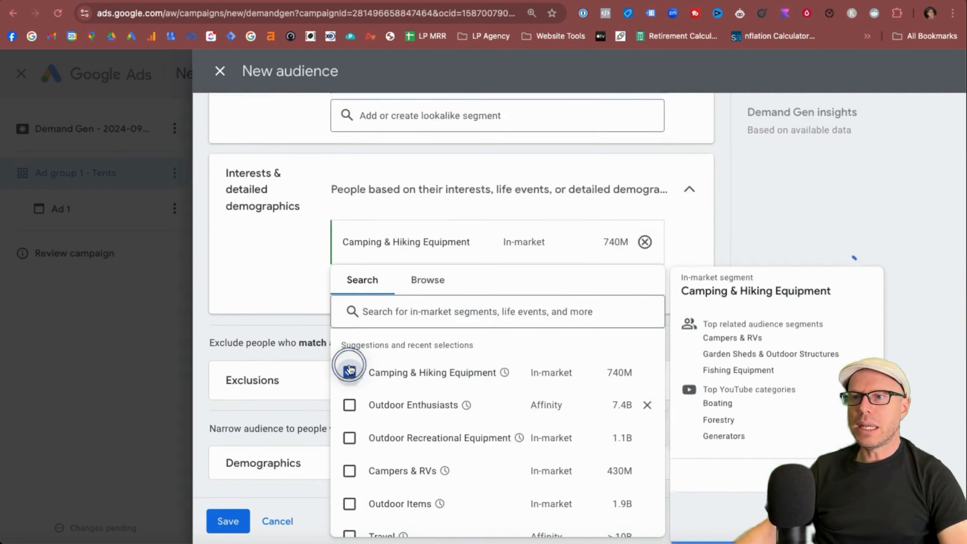
{"action": "left_click", "coordinate": [274, 281]}
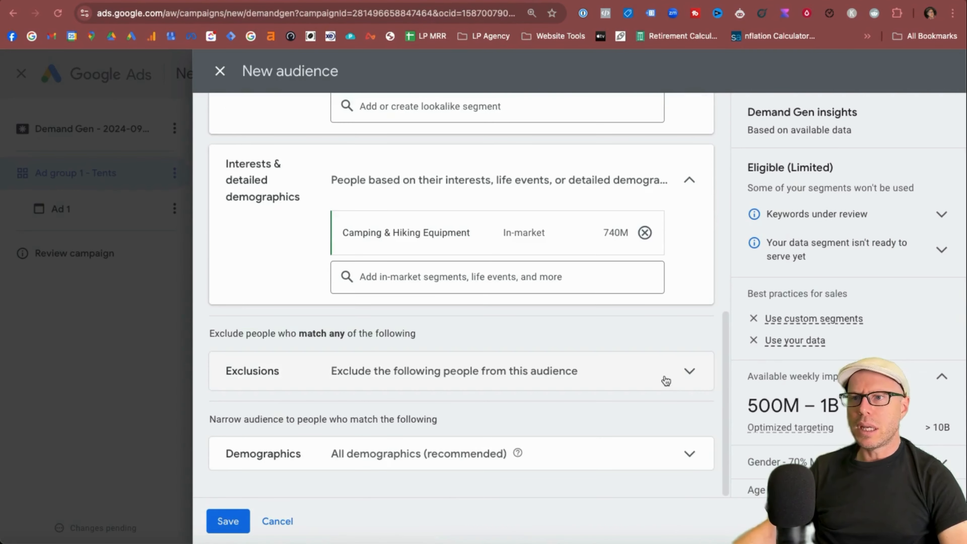
Step: Try excluding the website visitors segment "Purchases 20 days" from the audience, and remove the exclusion again
{"action": "left_click", "coordinate": [683, 372]}
{"action": "left_click", "coordinate": [416, 393]}
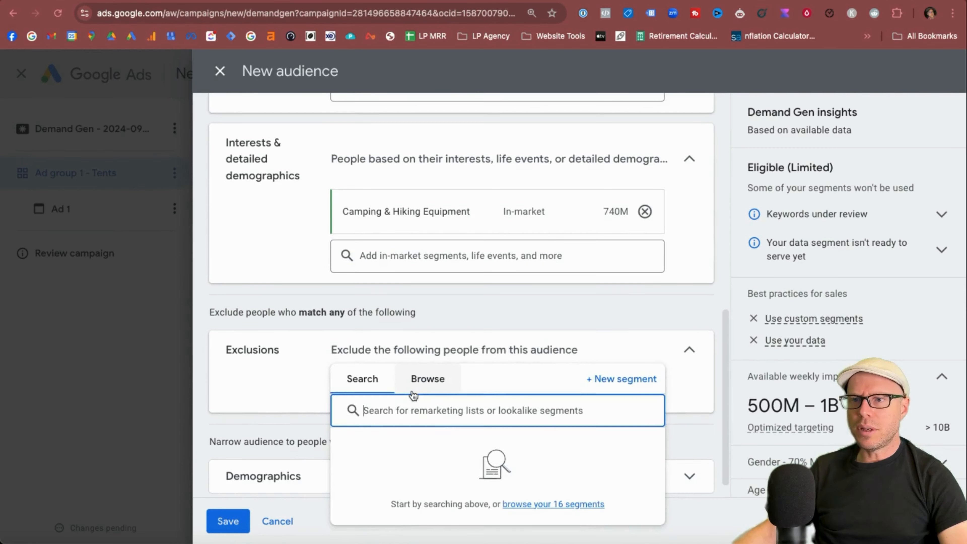
{"action": "left_click", "coordinate": [428, 379]}
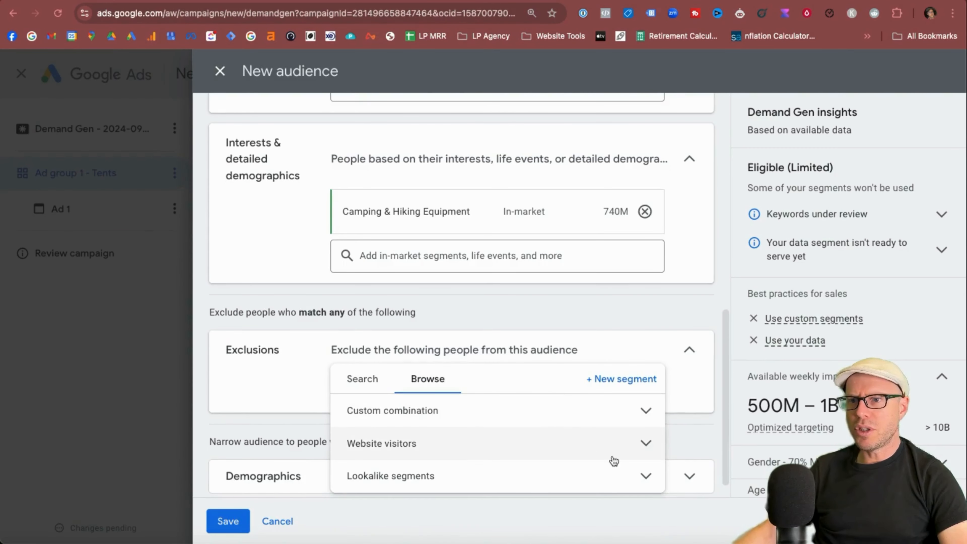
{"action": "left_click", "coordinate": [642, 438]}
{"action": "left_click", "coordinate": [558, 428]}
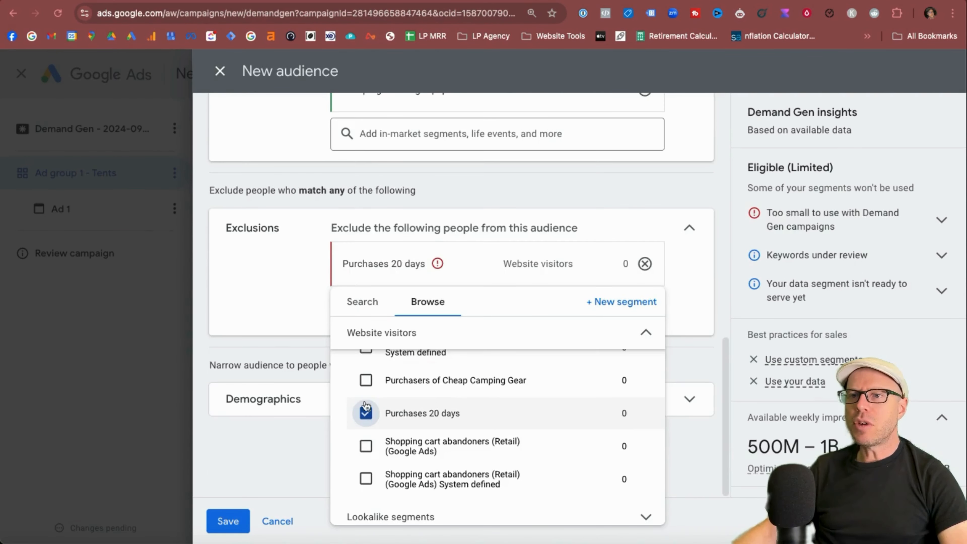
{"action": "mouse_move", "coordinate": [434, 418]}
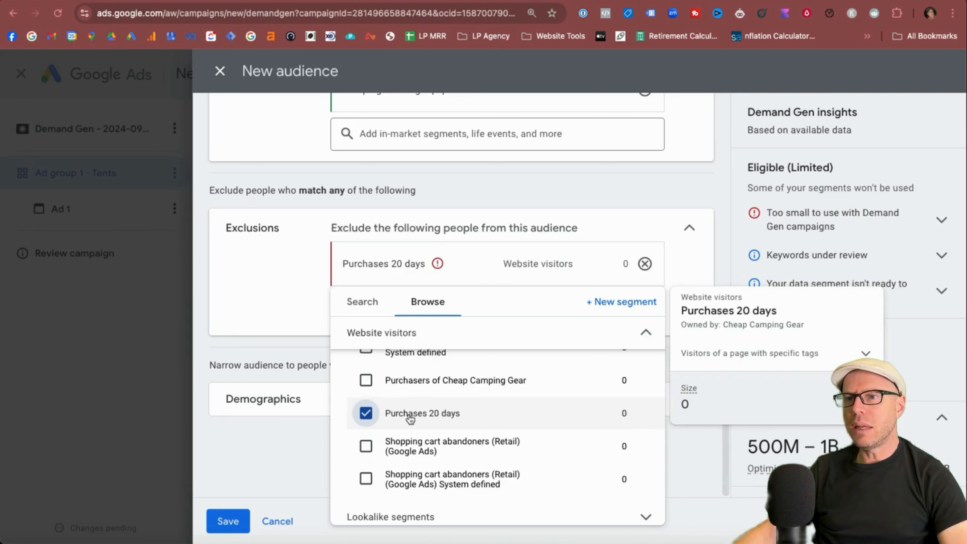
{"action": "left_click", "coordinate": [268, 300]}
{"action": "left_click", "coordinate": [644, 318]}
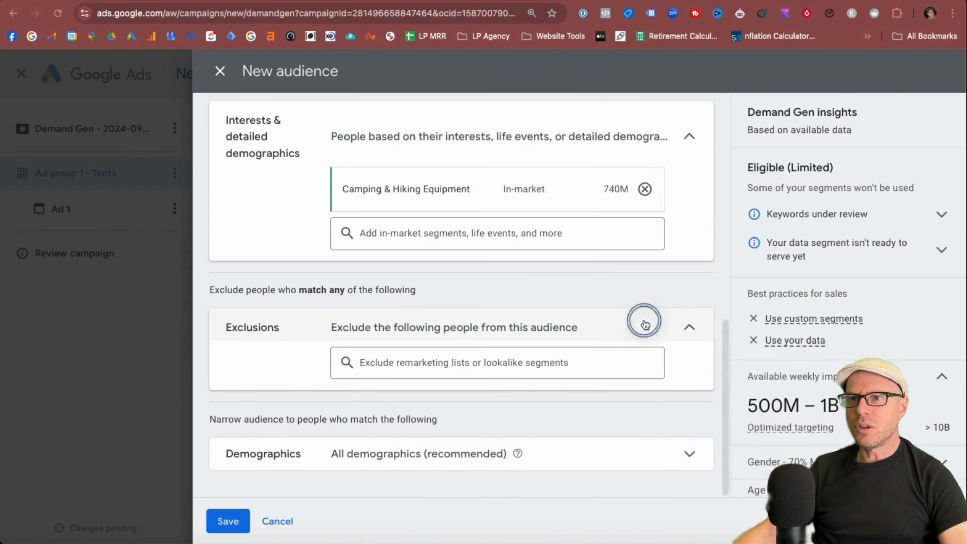
{"action": "left_click", "coordinate": [260, 368]}
Step: Review the audience insights and open the audience's demographics settings for gender and age
{"action": "scroll", "coordinate": [756, 398], "scroll_direction": "down", "scroll_amount": 3}
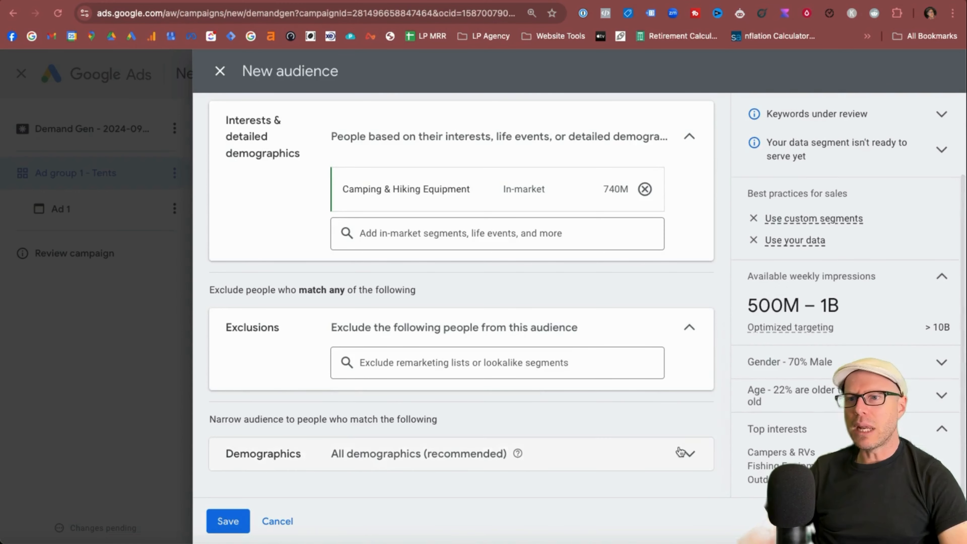
{"action": "left_click", "coordinate": [689, 453]}
{"action": "left_click", "coordinate": [692, 297]}
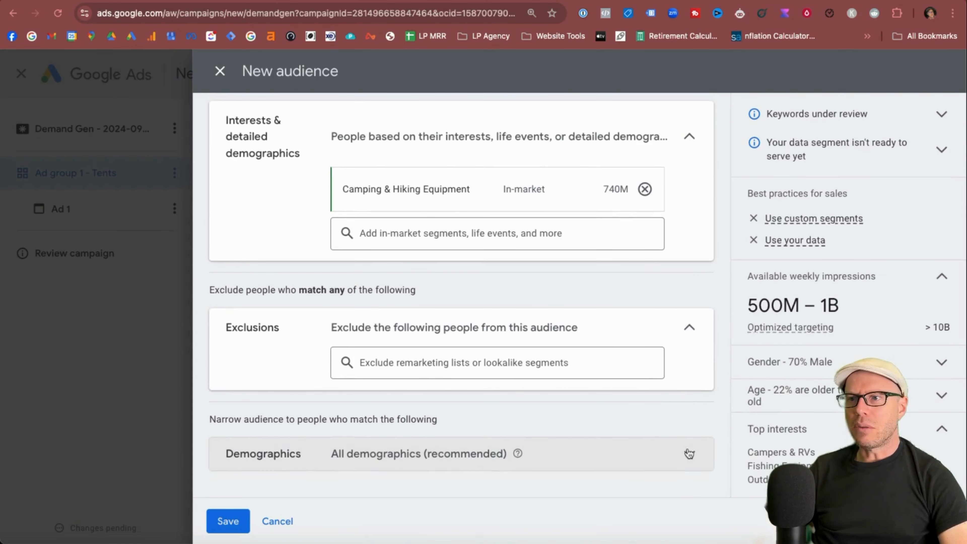
{"action": "left_click", "coordinate": [689, 454]}
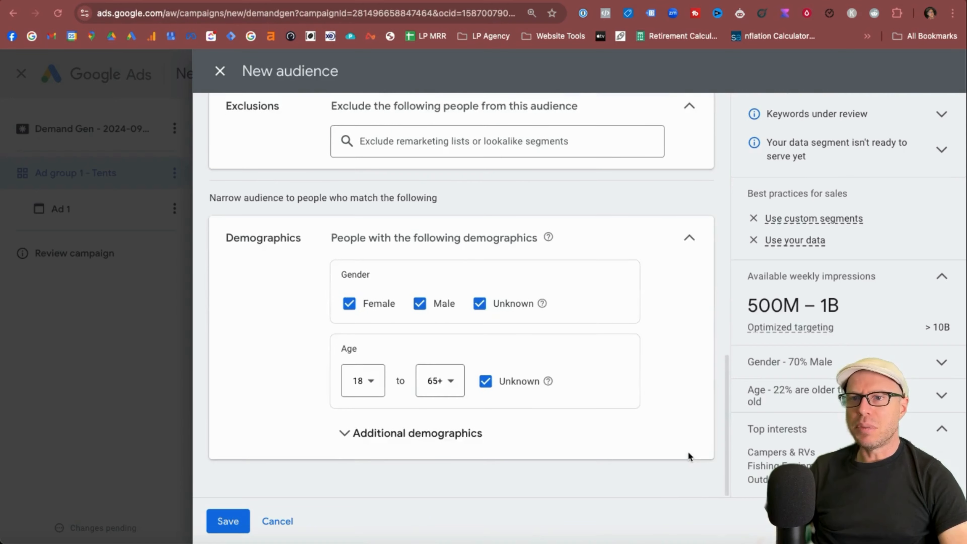
Step: Review the audience's additional demographics for parental status and household income, and save the audience with all demographics included
{"action": "left_click", "coordinate": [346, 433]}
{"action": "scroll", "coordinate": [618, 331], "scroll_direction": "down", "scroll_amount": 4}
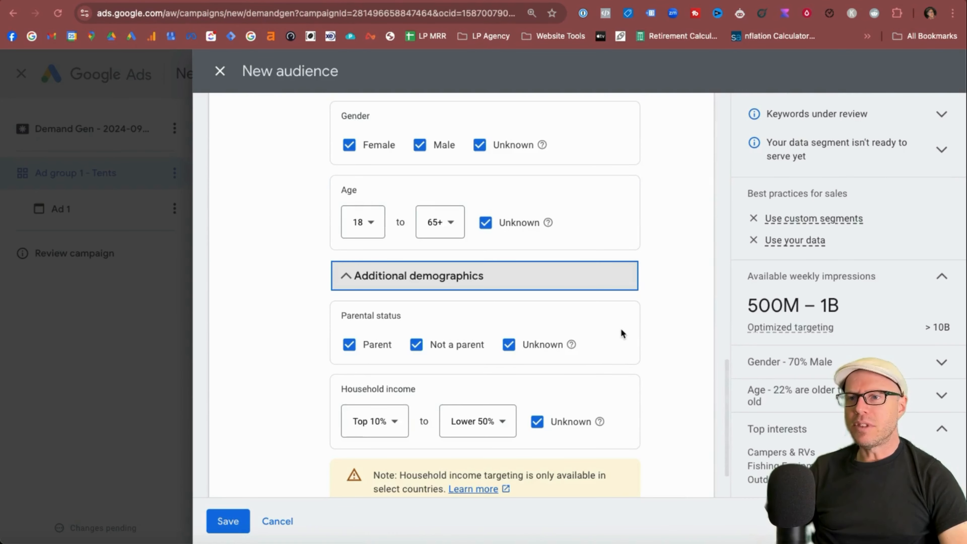
{"action": "scroll", "coordinate": [622, 334], "scroll_direction": "down", "scroll_amount": 2}
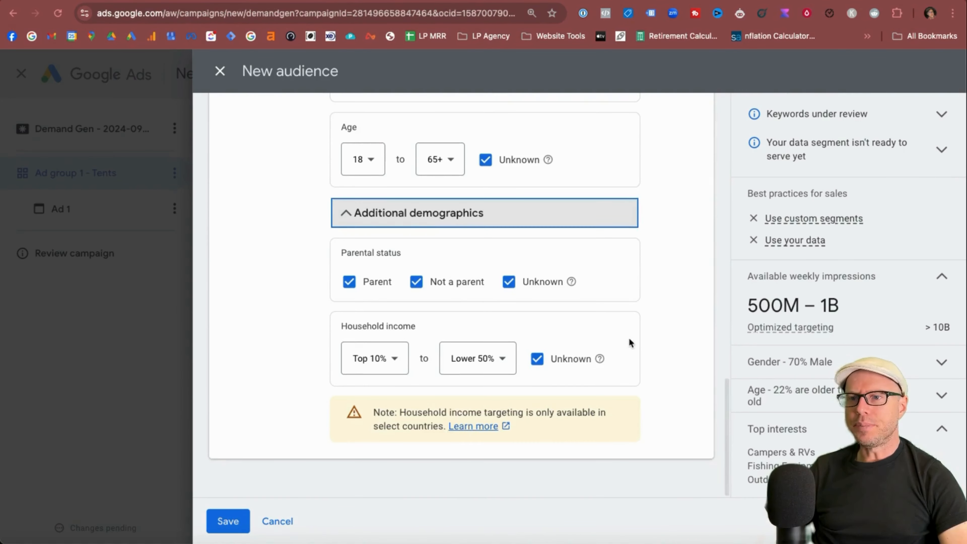
{"action": "left_click", "coordinate": [230, 521]}
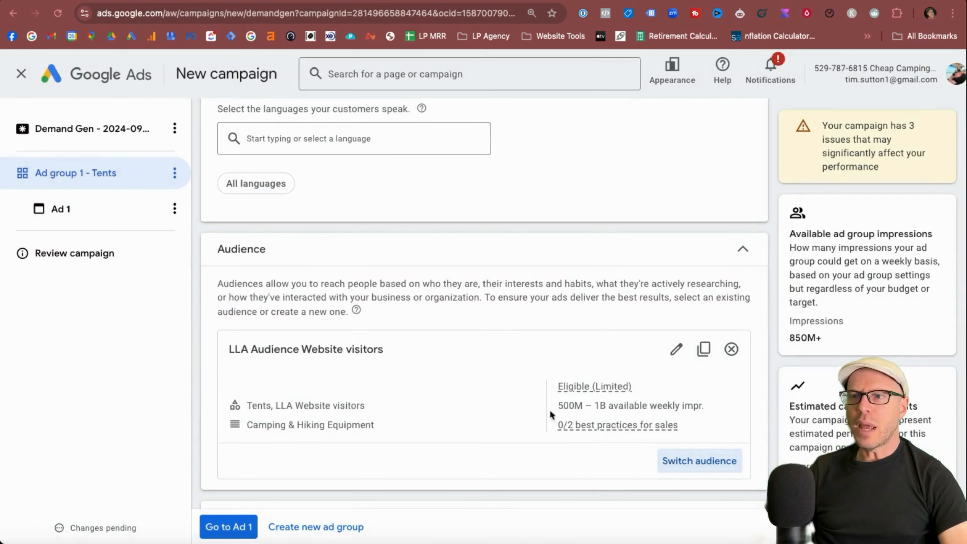
Step: Review the other saved audiences available to the ad group and keep the LLA Audience Website visitors audience
{"action": "left_click", "coordinate": [672, 462]}
{"action": "scroll", "coordinate": [474, 403], "scroll_direction": "down", "scroll_amount": 4}
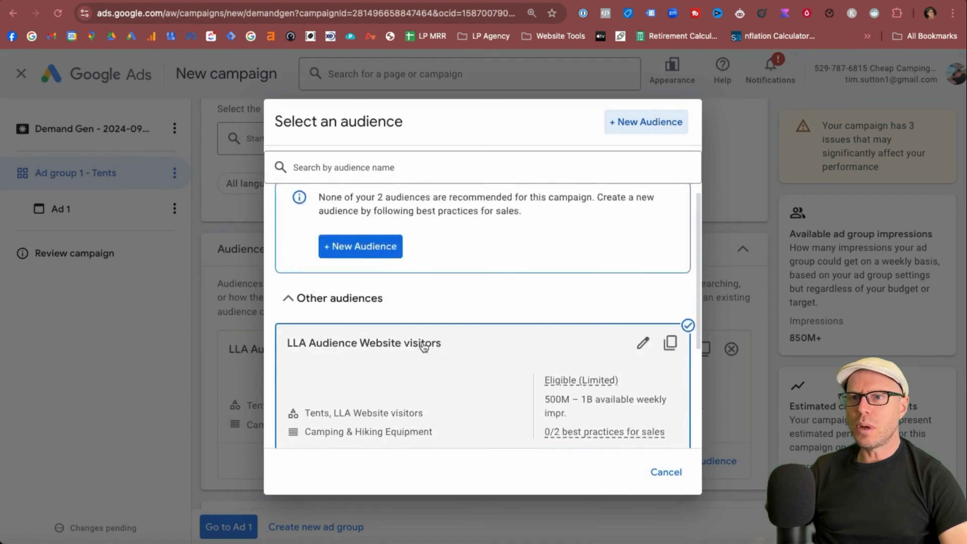
{"action": "scroll", "coordinate": [474, 404], "scroll_direction": "up", "scroll_amount": 1}
{"action": "scroll", "coordinate": [472, 404], "scroll_direction": "down", "scroll_amount": 1}
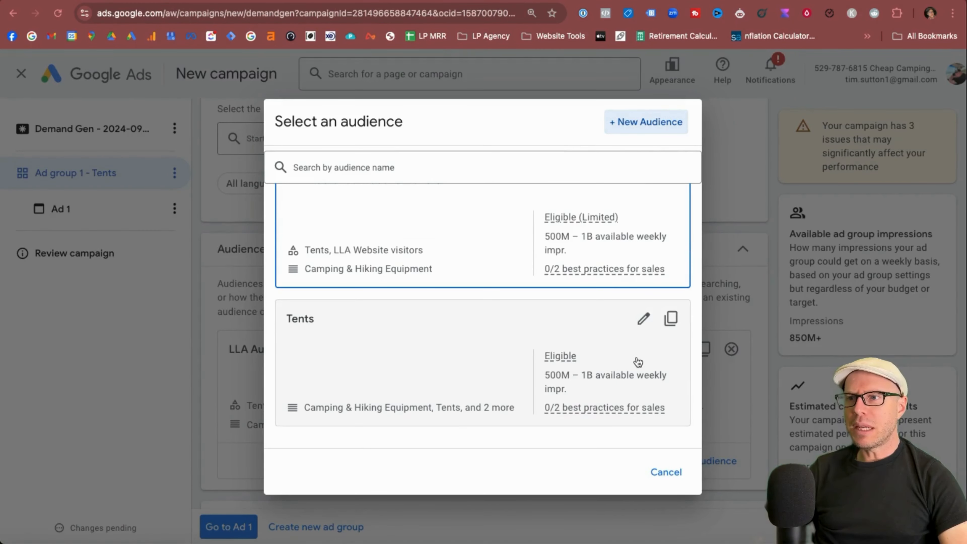
{"action": "left_click", "coordinate": [653, 476]}
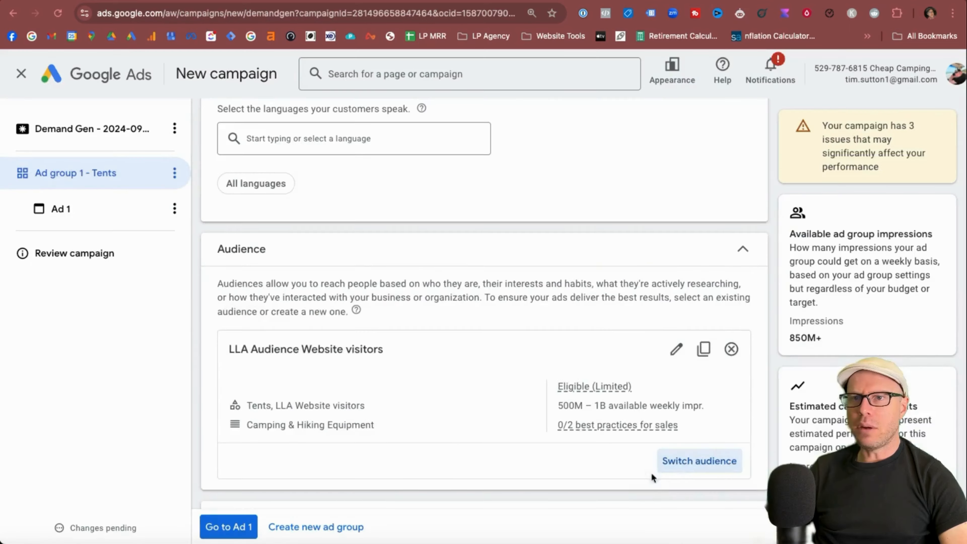
Step: Try turning optimized targeting off for the Tents ad group and switch it back on
{"action": "scroll", "coordinate": [327, 386], "scroll_direction": "up", "scroll_amount": 3}
{"action": "scroll", "coordinate": [401, 386], "scroll_direction": "down", "scroll_amount": 4}
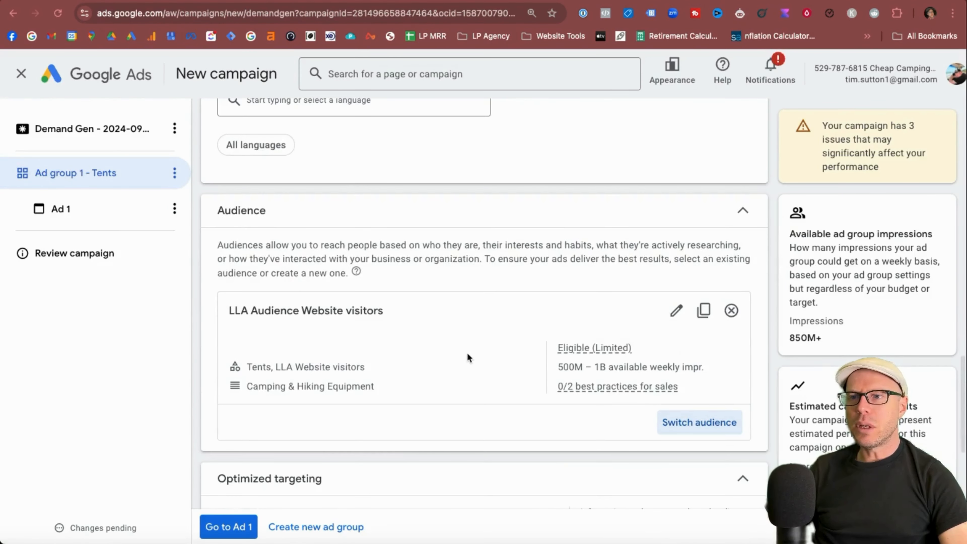
{"action": "scroll", "coordinate": [468, 355], "scroll_direction": "down", "scroll_amount": 5}
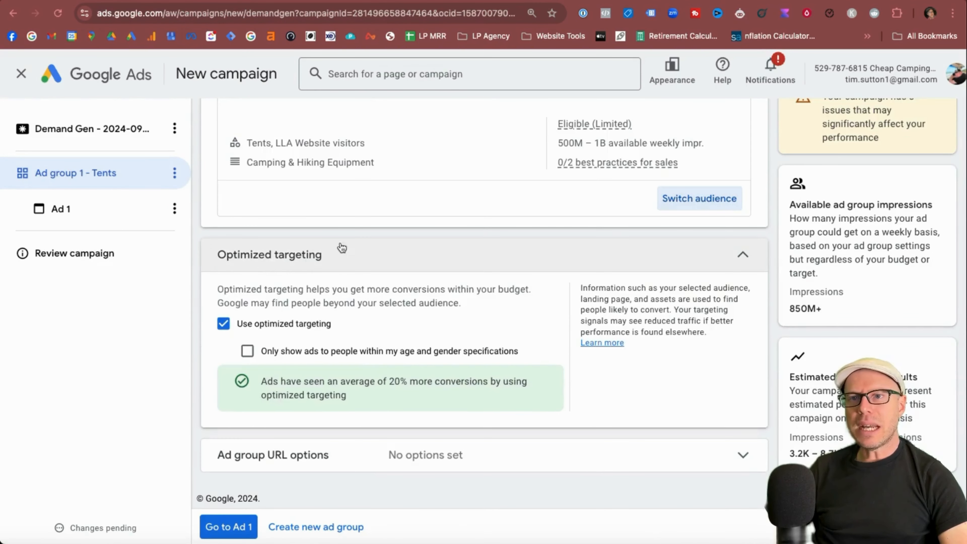
{"action": "left_click", "coordinate": [224, 325]}
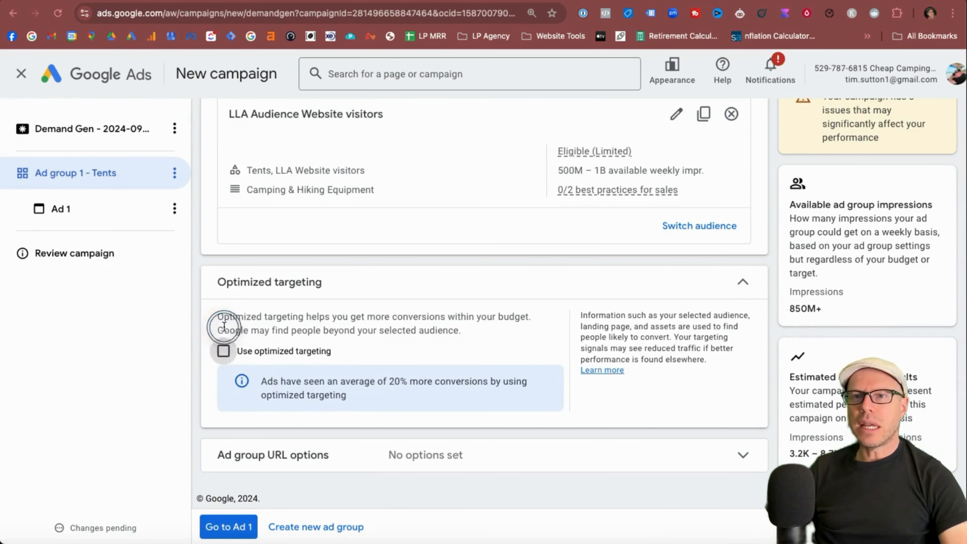
{"action": "left_click", "coordinate": [223, 351]}
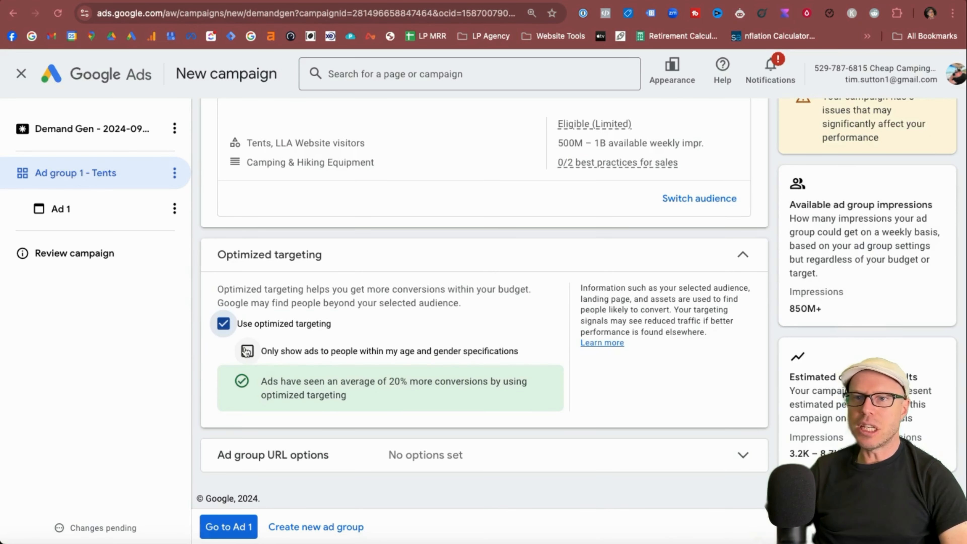
Step: Try limiting optimized targeting to people within the age and gender specifications and read the note about it
{"action": "left_click", "coordinate": [247, 351]}
{"action": "scroll", "coordinate": [288, 162], "scroll_direction": "up", "scroll_amount": 3}
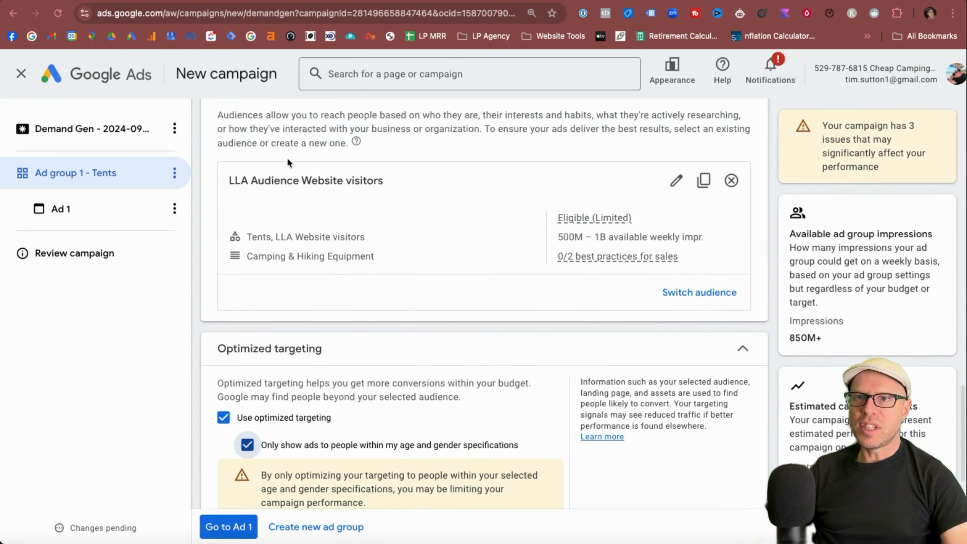
{"action": "scroll", "coordinate": [434, 367], "scroll_direction": "down", "scroll_amount": 3}
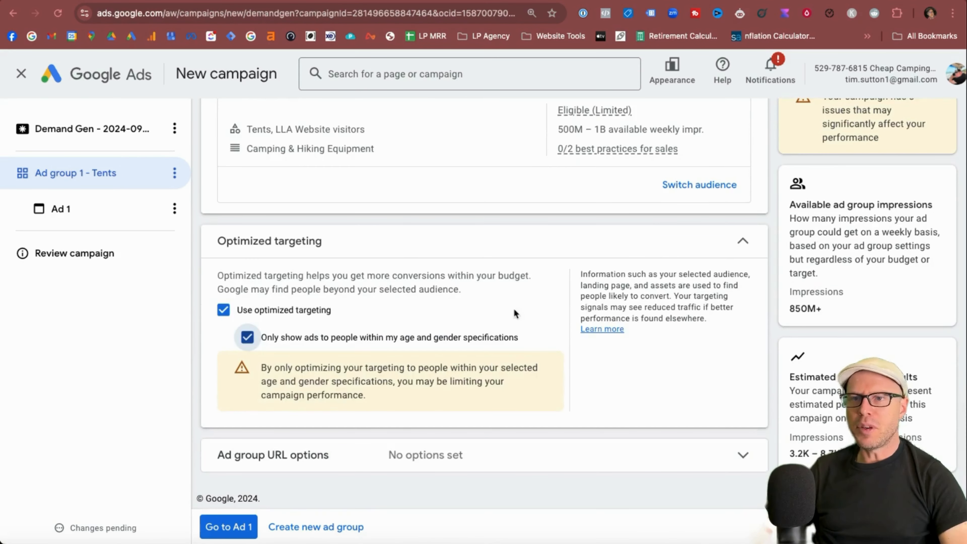
{"action": "left_click_drag", "start_coordinate": [355, 381], "coordinate": [413, 402]}
{"action": "left_click", "coordinate": [413, 405]}
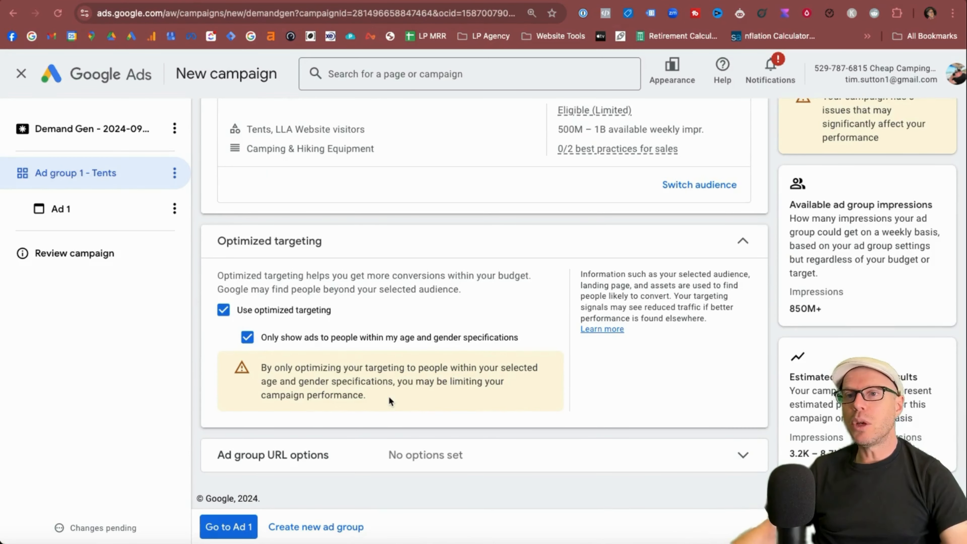
Step: Turn off optimized targeting for the Tents ad group and look over the ad group URL options
{"action": "left_click", "coordinate": [224, 311]}
{"action": "left_click", "coordinate": [744, 454]}
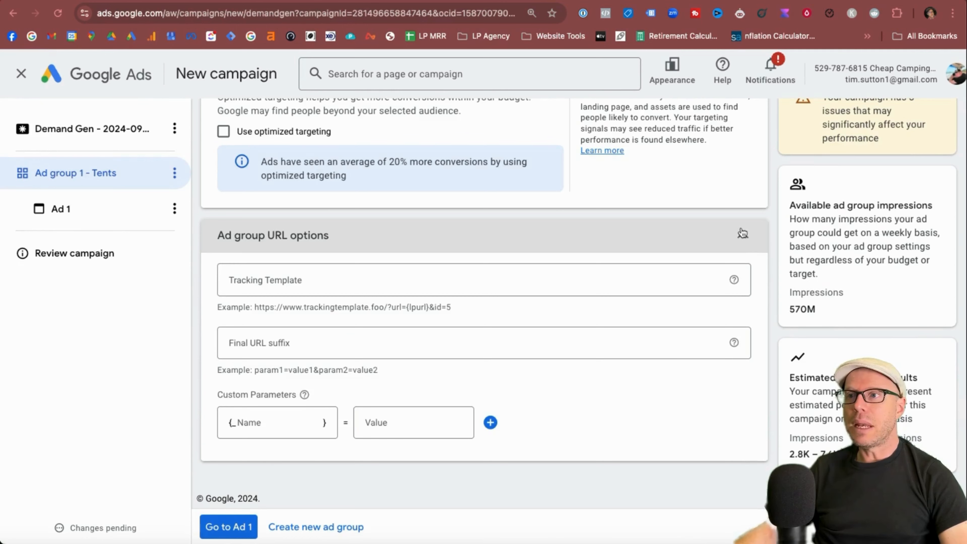
{"action": "left_click", "coordinate": [743, 239]}
Step: Look over the Tents ad group's settings and continue to the setup of Ad 1
{"action": "scroll", "coordinate": [437, 365], "scroll_direction": "up", "scroll_amount": 15}
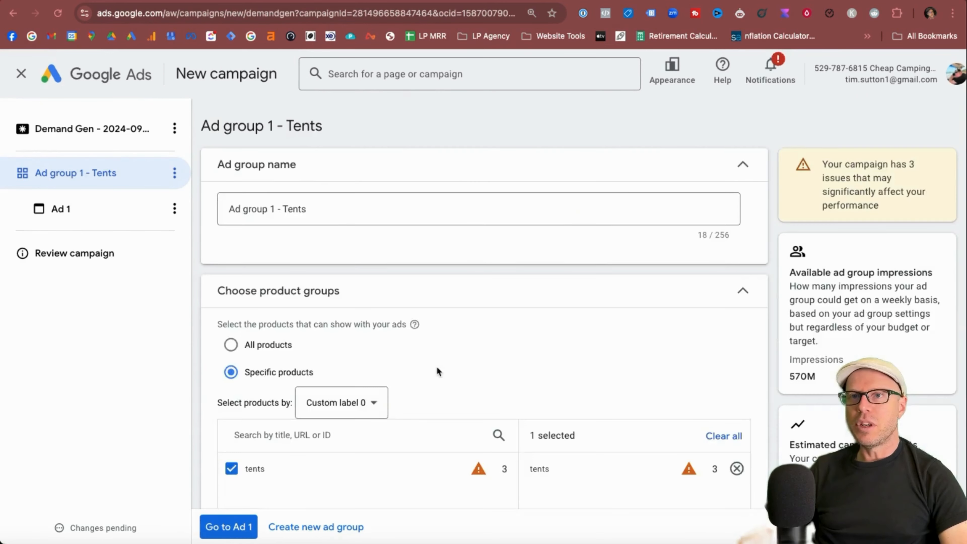
{"action": "scroll", "coordinate": [437, 366], "scroll_direction": "down", "scroll_amount": 10}
{"action": "scroll", "coordinate": [437, 372], "scroll_direction": "down", "scroll_amount": 8}
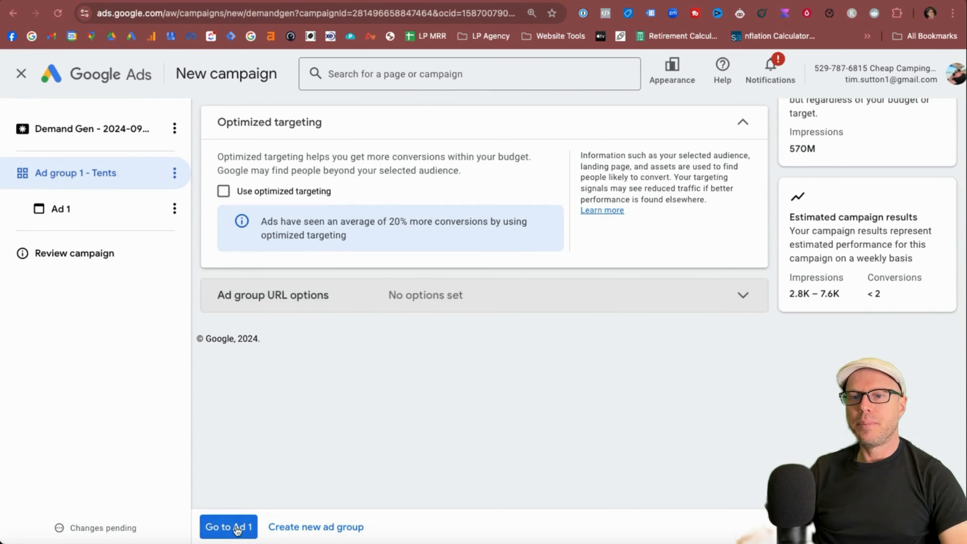
{"action": "left_click", "coordinate": [227, 529]}
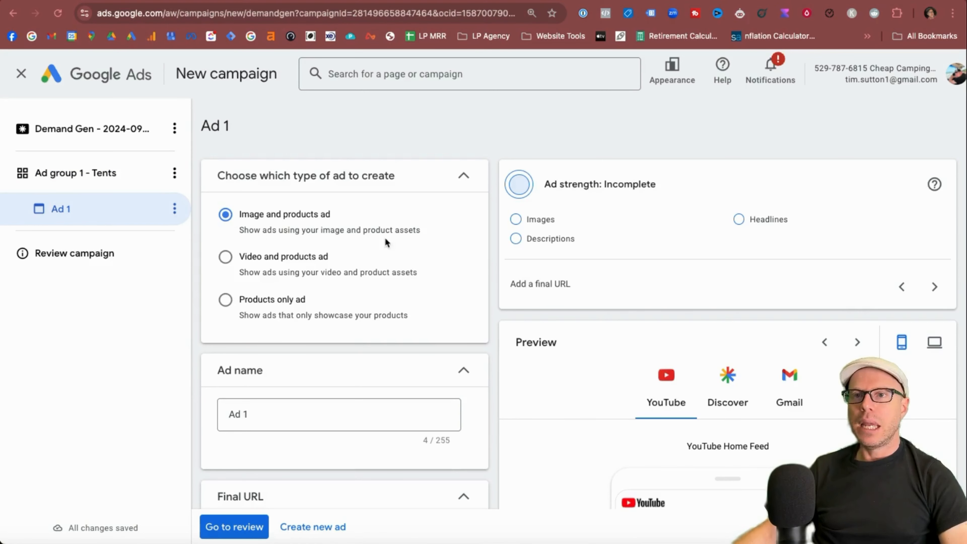
Step: Set Ad 1's final URL to the https product page cheapcampinggear.net/products/ultralight-fabric-camping-tents
{"action": "scroll", "coordinate": [416, 261], "scroll_direction": "down", "scroll_amount": 5}
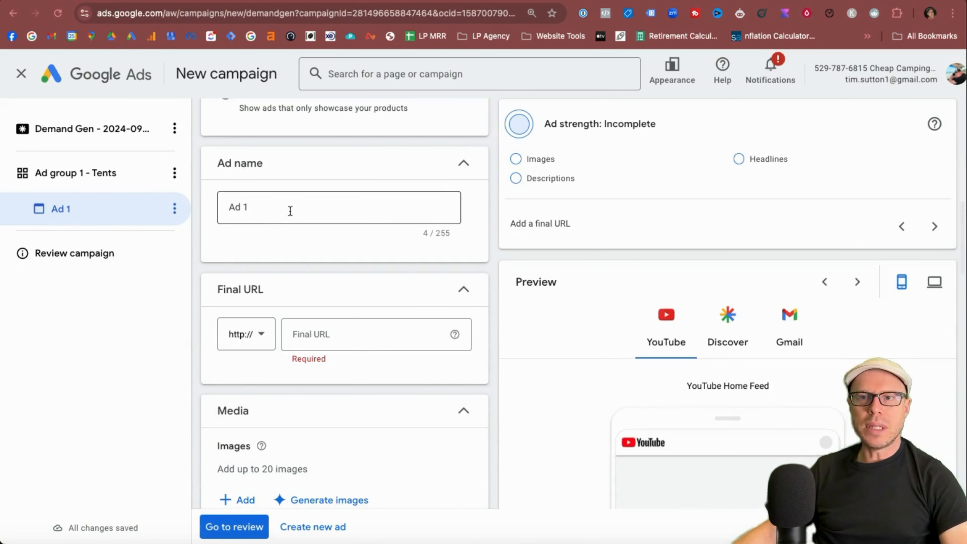
{"action": "left_click", "coordinate": [359, 335]}
{"action": "key", "text": "ctrl+Tab"}
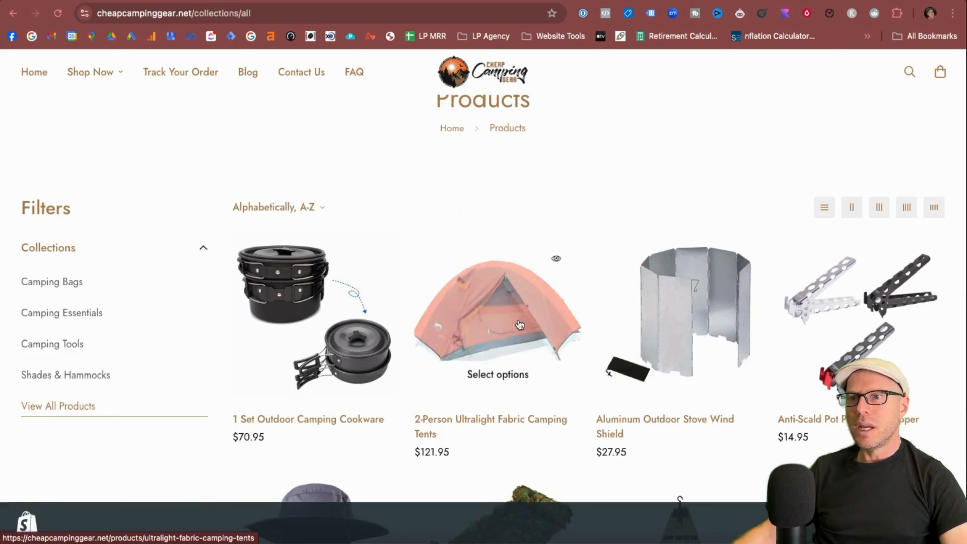
{"action": "key", "text": "ctrl+shift+Tab"}
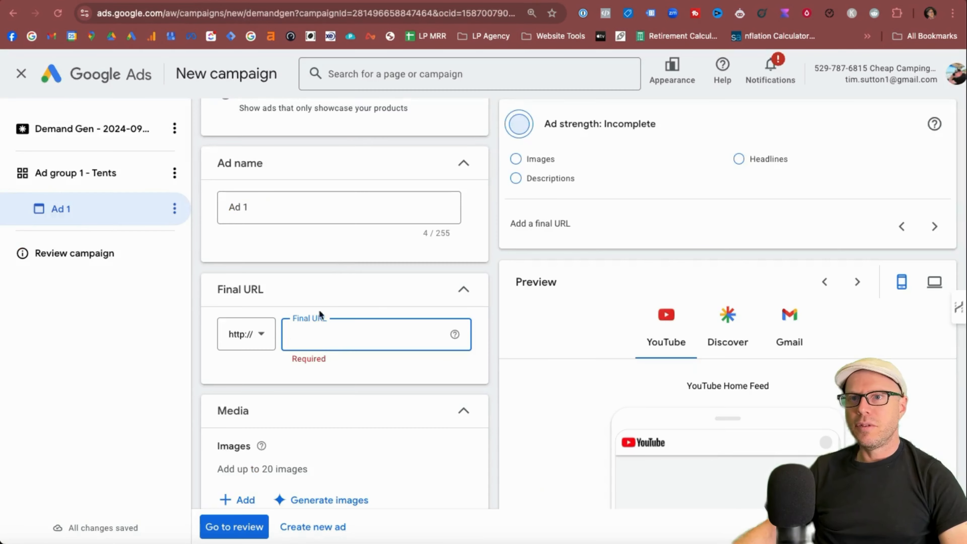
{"action": "key", "text": "super+v"}
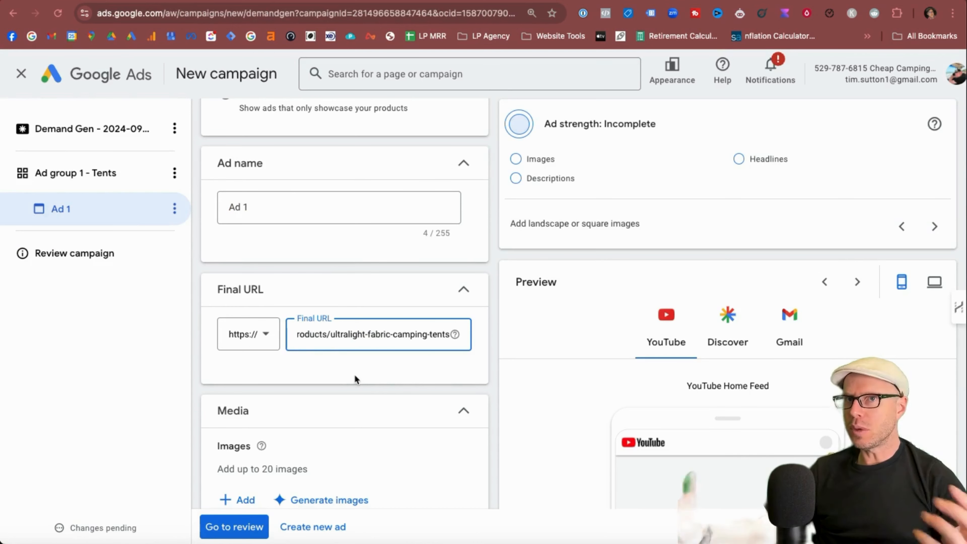
Step: Examine the image sources for the ad: asset library, suggested, generated, website or social, upload and free stock images
{"action": "scroll", "coordinate": [354, 374], "scroll_direction": "down", "scroll_amount": 5}
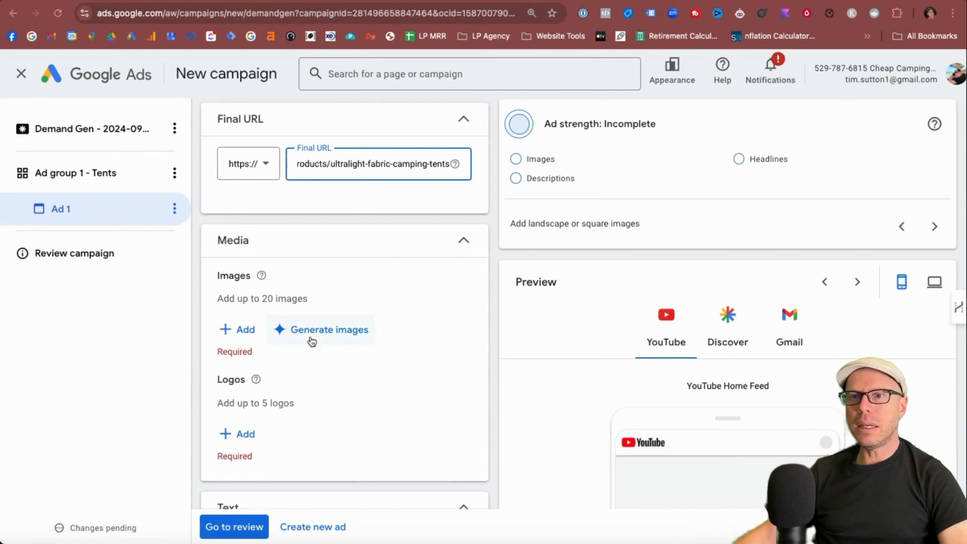
{"action": "left_click", "coordinate": [242, 330]}
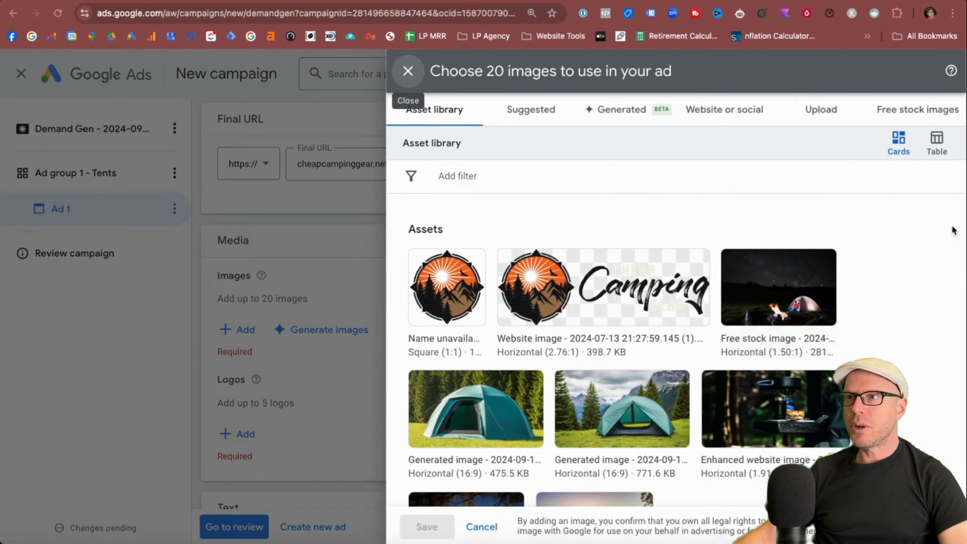
{"action": "left_click", "coordinate": [408, 70]}
{"action": "left_click", "coordinate": [343, 330]}
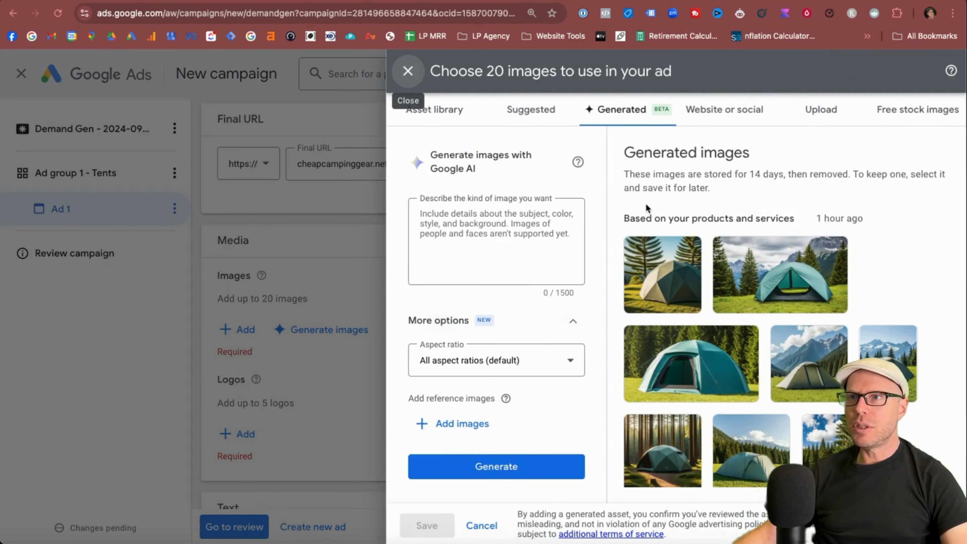
{"action": "left_click", "coordinate": [453, 112]}
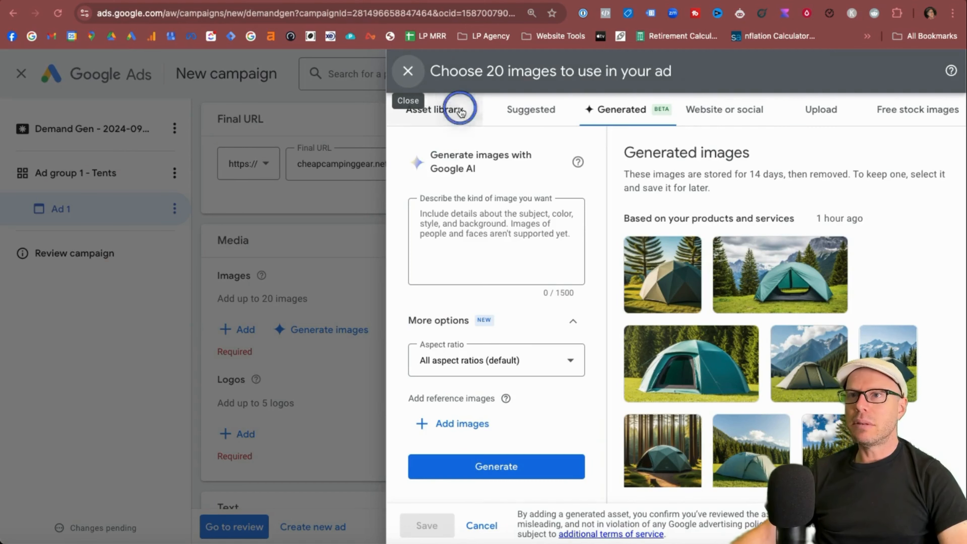
{"action": "left_click", "coordinate": [551, 120]}
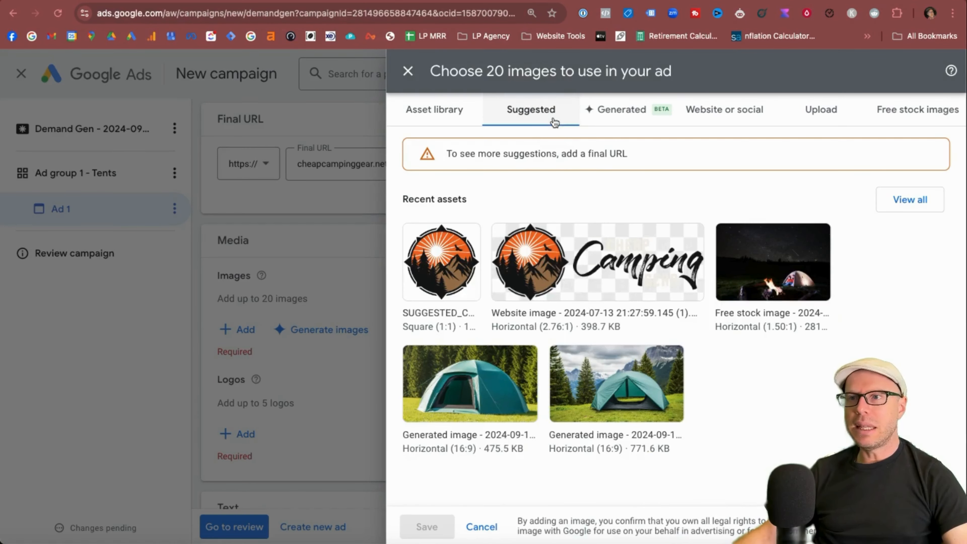
{"action": "left_click", "coordinate": [589, 121]}
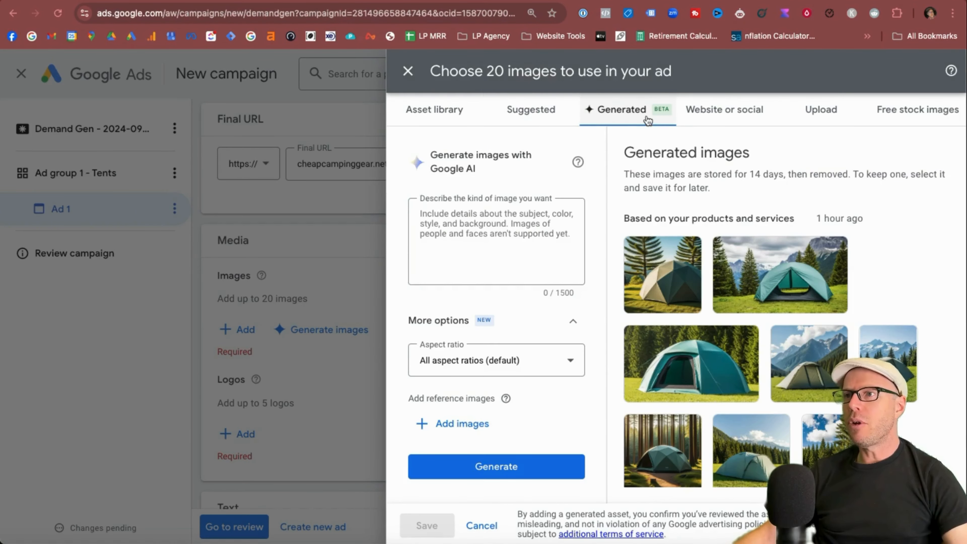
{"action": "left_click", "coordinate": [724, 120]}
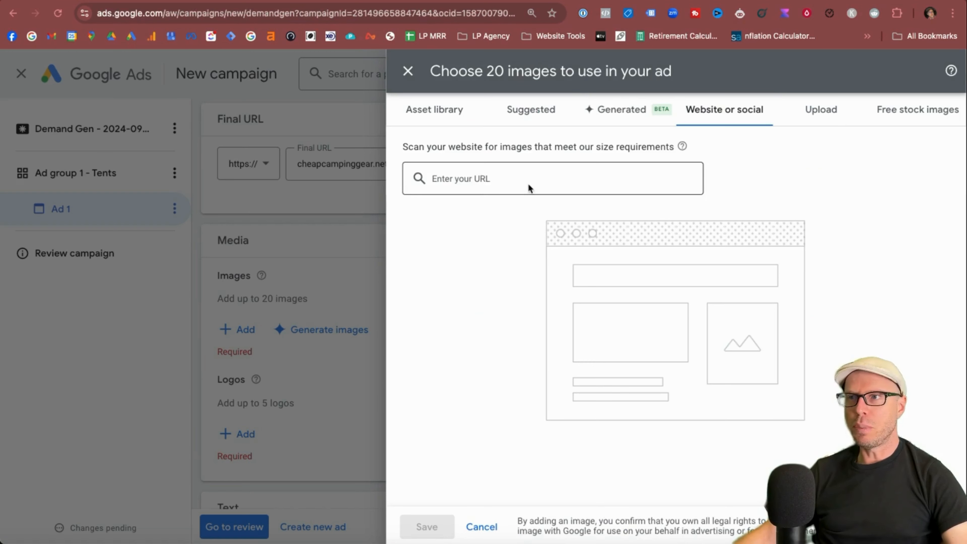
{"action": "left_click", "coordinate": [809, 124]}
{"action": "left_click", "coordinate": [922, 119]}
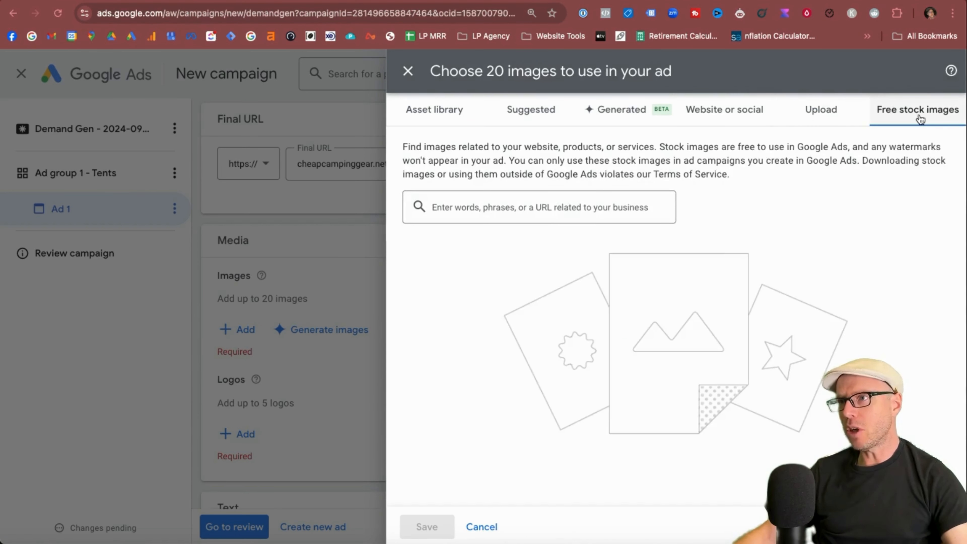
Step: Search the free stock images for "tents" and look through the results
{"action": "left_click", "coordinate": [480, 214]}
{"action": "type", "text": "te"}
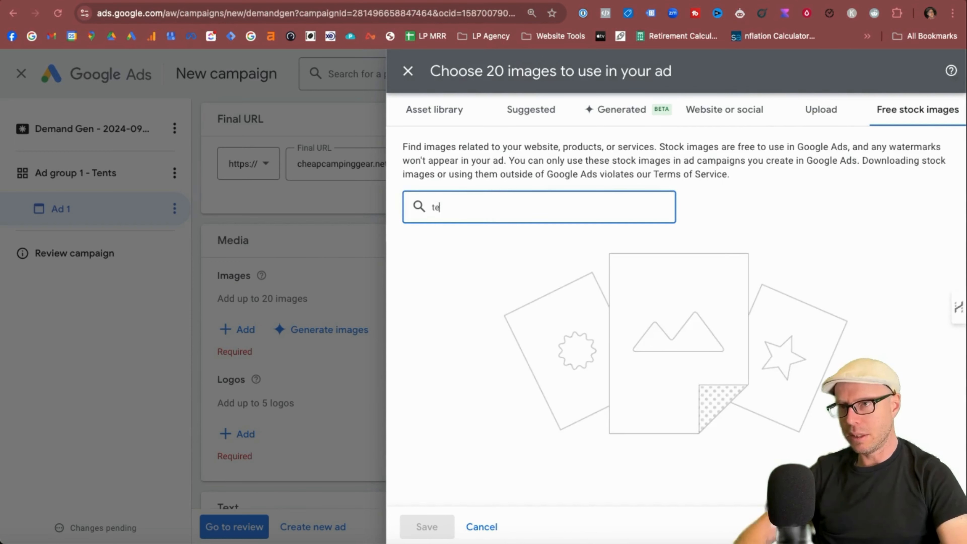
{"action": "type", "text": "nts"}
{"action": "key", "text": "Return"}
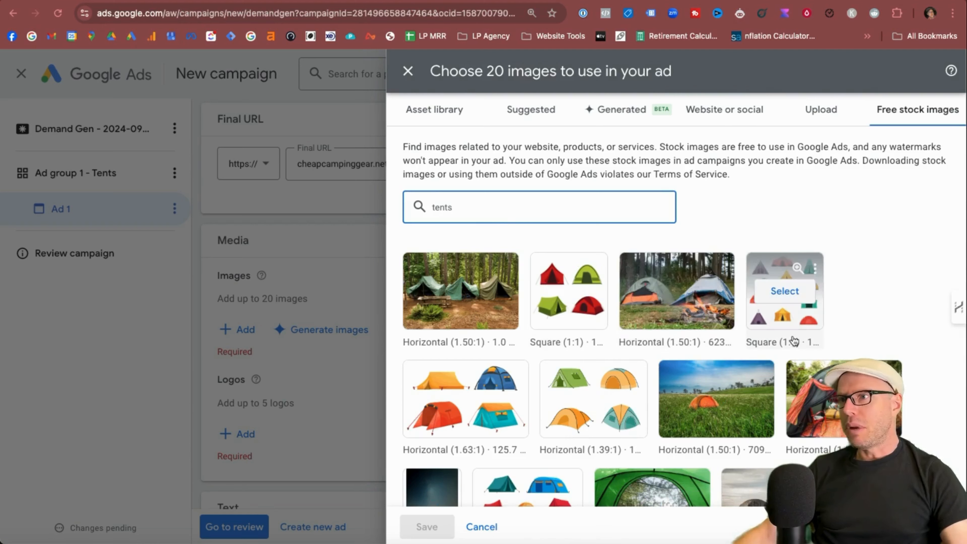
{"action": "scroll", "coordinate": [682, 333], "scroll_direction": "down", "scroll_amount": 1}
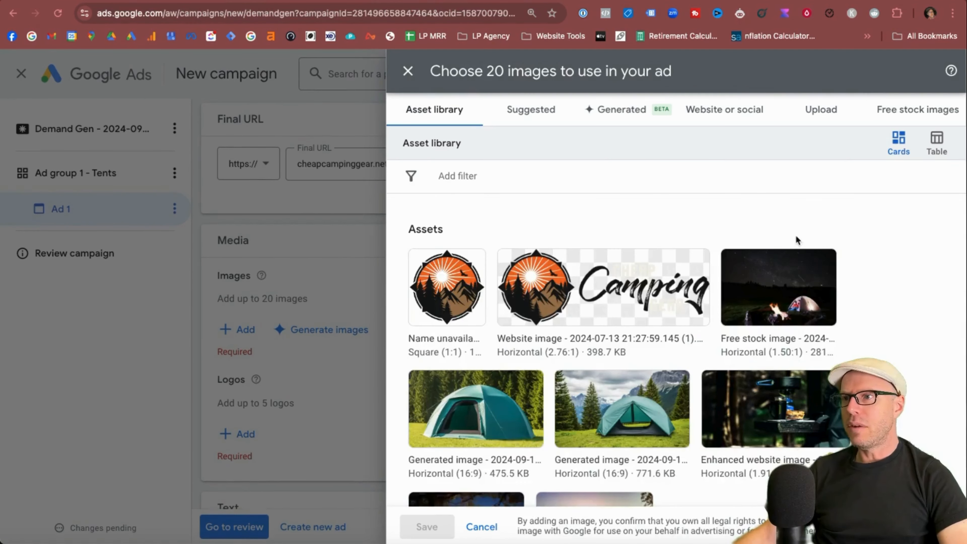
Step: Select five tent images from the asset library: the starry campfire, both generated green tents, the dusk campfire and the sunset tent
{"action": "scroll", "coordinate": [798, 240], "scroll_direction": "down", "scroll_amount": 1}
{"action": "left_click", "coordinate": [791, 246]}
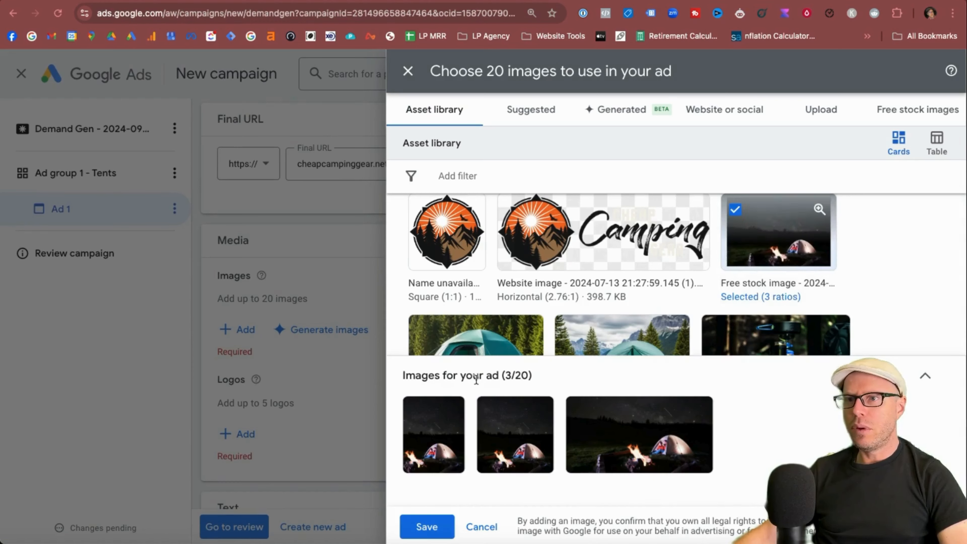
{"action": "scroll", "coordinate": [548, 331], "scroll_direction": "down", "scroll_amount": 3}
{"action": "left_click", "coordinate": [474, 276]}
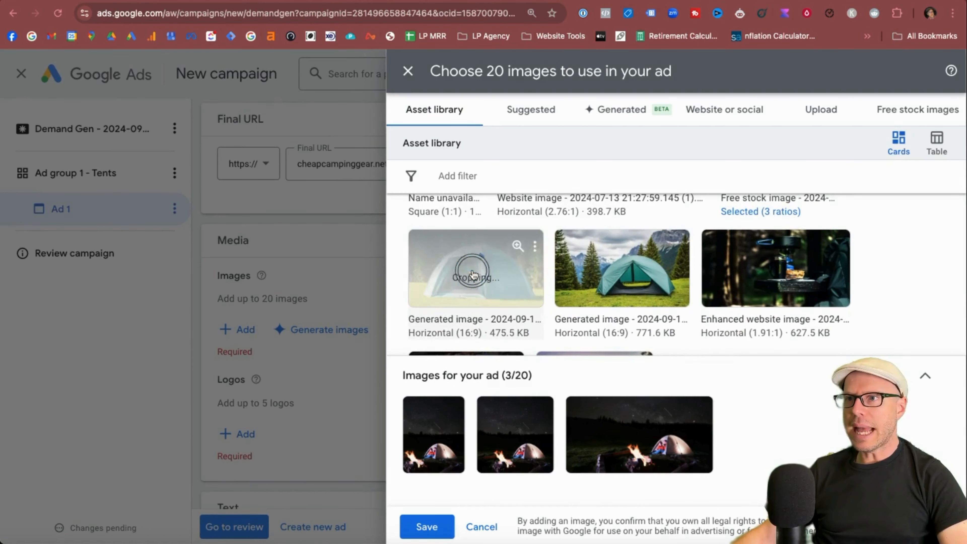
{"action": "left_click", "coordinate": [622, 268]}
{"action": "scroll", "coordinate": [853, 301], "scroll_direction": "down", "scroll_amount": 4}
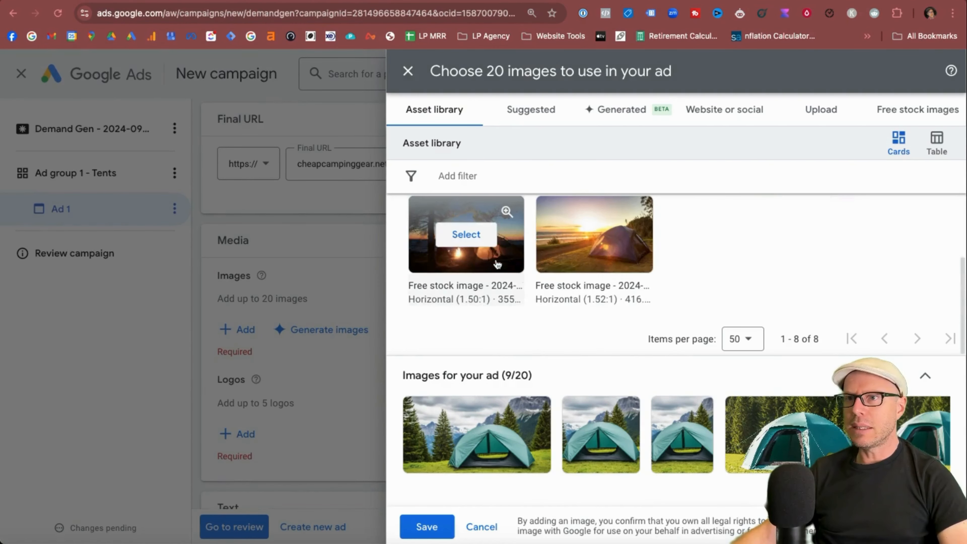
{"action": "left_click", "coordinate": [497, 264]}
{"action": "left_click", "coordinate": [589, 242]}
Step: Check the sunset tent image's 1.91:1, 1:1 and 4:5 crops, keep all three ratios and save the ad's image selection
{"action": "left_click", "coordinate": [421, 414]}
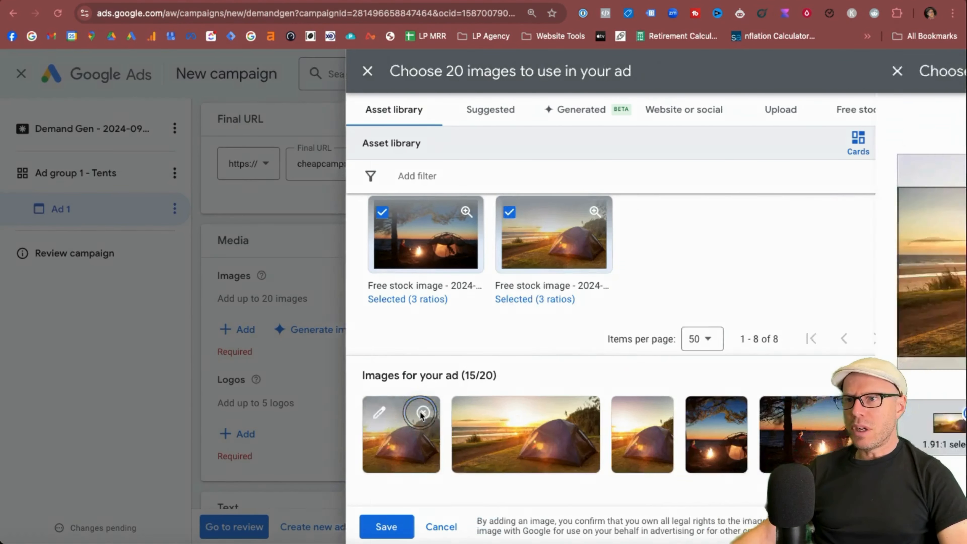
{"action": "left_click", "coordinate": [582, 425]}
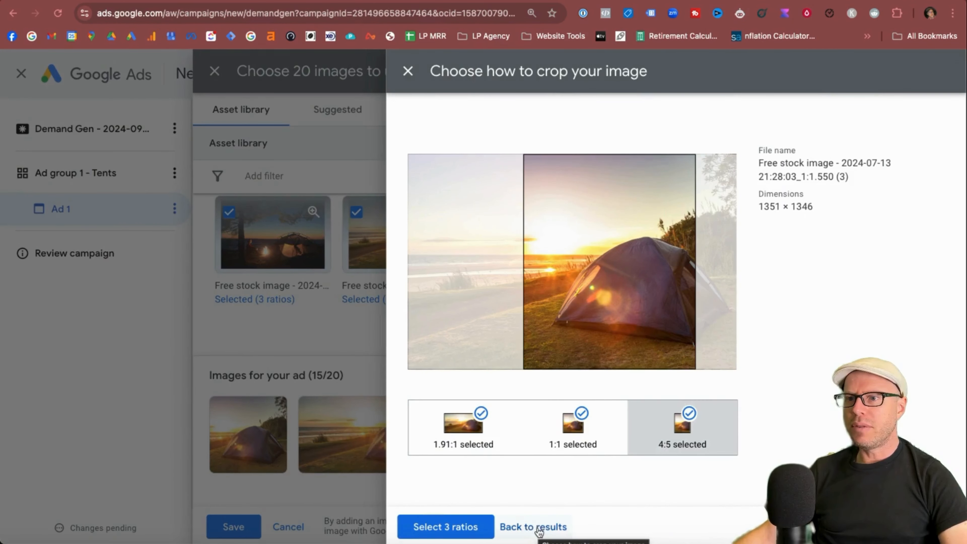
{"action": "left_click", "coordinate": [446, 527]}
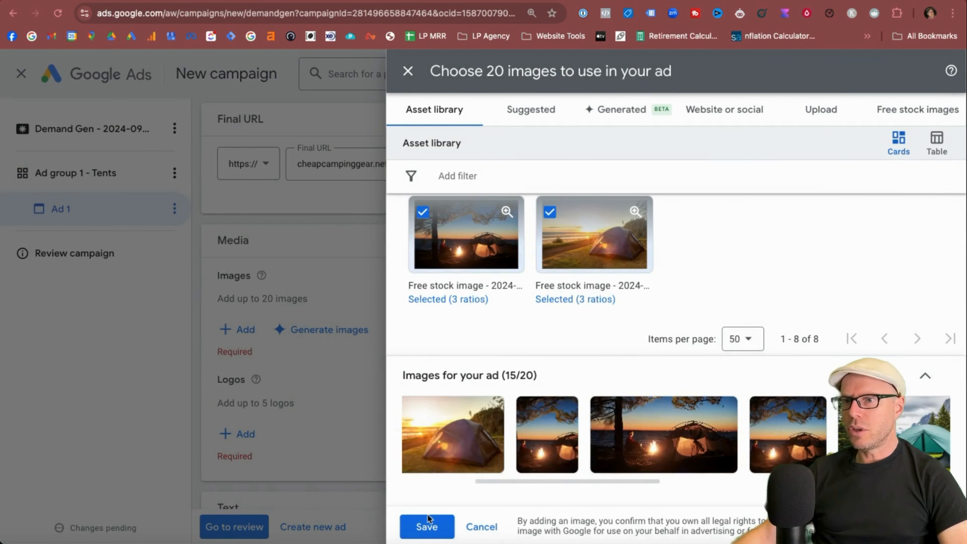
{"action": "left_click", "coordinate": [424, 528]}
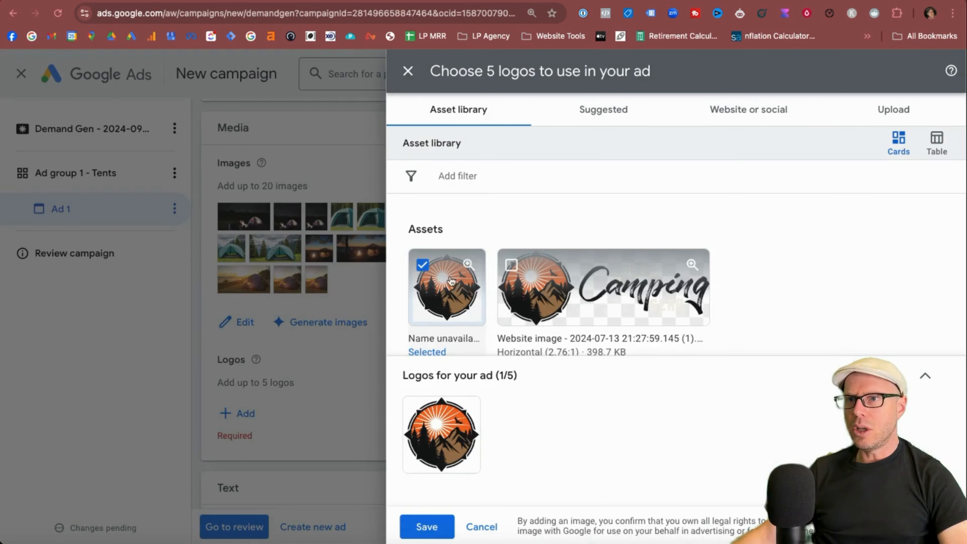
Step: Save the round mountain sunrise emblem from the asset library as the ad's logo
{"action": "scroll", "coordinate": [466, 285], "scroll_direction": "down", "scroll_amount": 2}
{"action": "scroll", "coordinate": [465, 285], "scroll_direction": "up", "scroll_amount": 2}
{"action": "scroll", "coordinate": [465, 283], "scroll_direction": "down", "scroll_amount": 2}
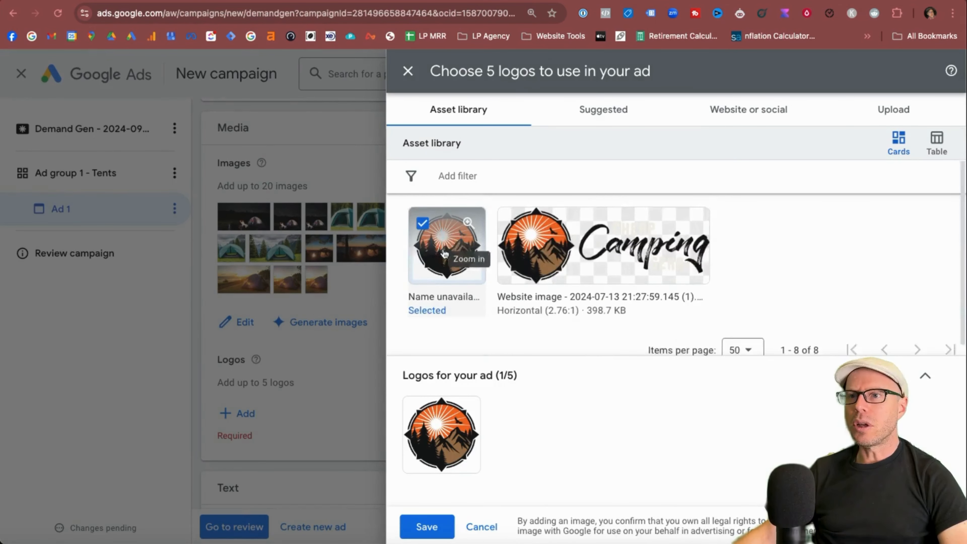
{"action": "scroll", "coordinate": [431, 241], "scroll_direction": "up", "scroll_amount": 2}
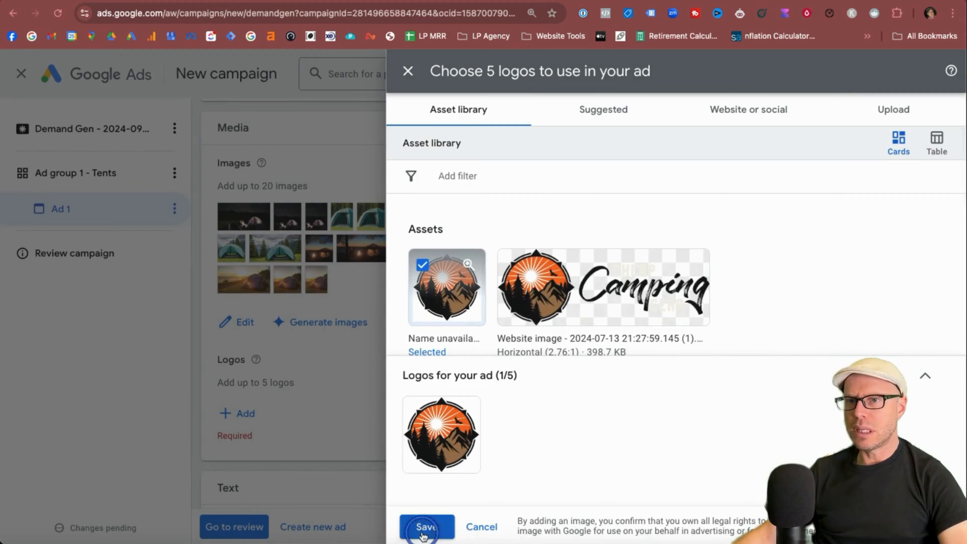
{"action": "left_click", "coordinate": [427, 527]}
Step: Expand the suggested headlines and use "Ultralight Fabric Camping Tents" as the ad's first headline
{"action": "scroll", "coordinate": [324, 379], "scroll_direction": "down", "scroll_amount": 3}
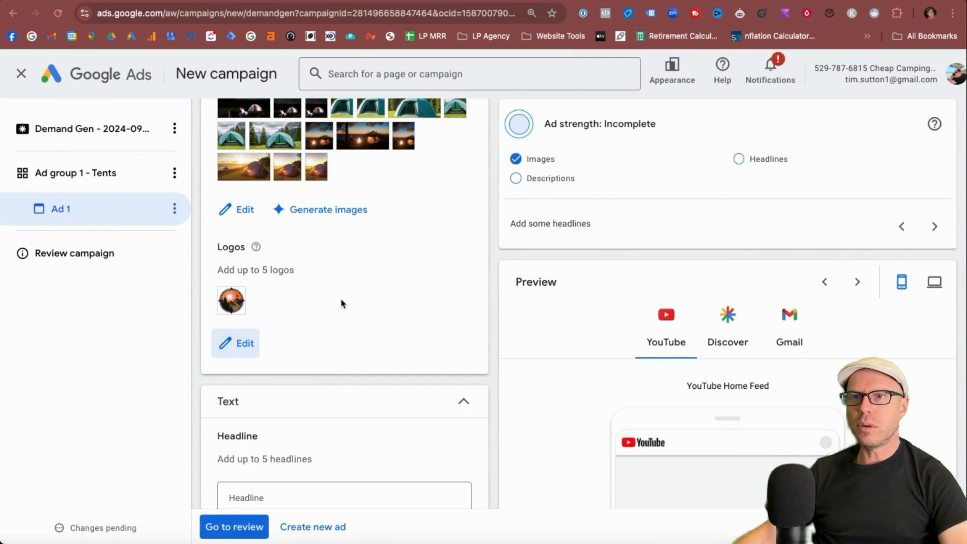
{"action": "scroll", "coordinate": [341, 298], "scroll_direction": "down", "scroll_amount": 7}
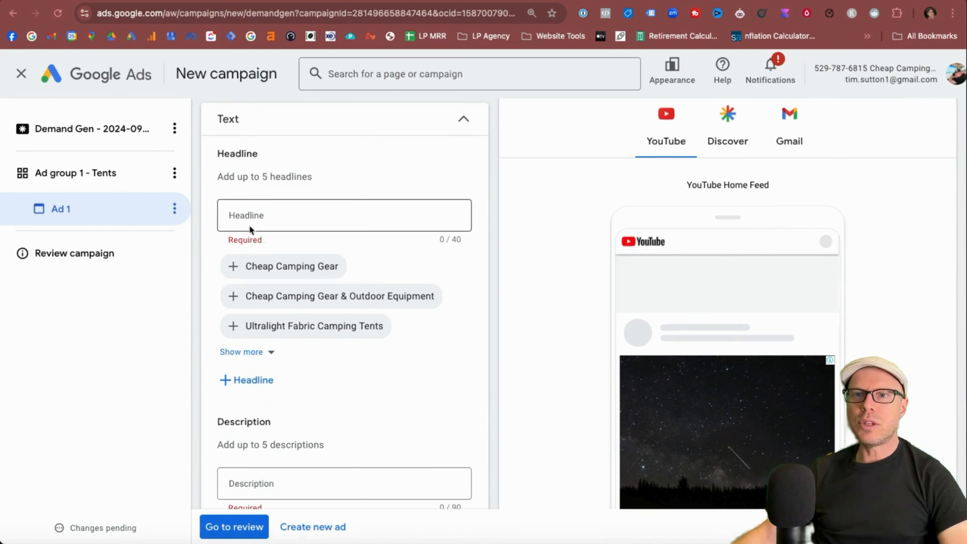
{"action": "scroll", "coordinate": [293, 265], "scroll_direction": "down", "scroll_amount": 5}
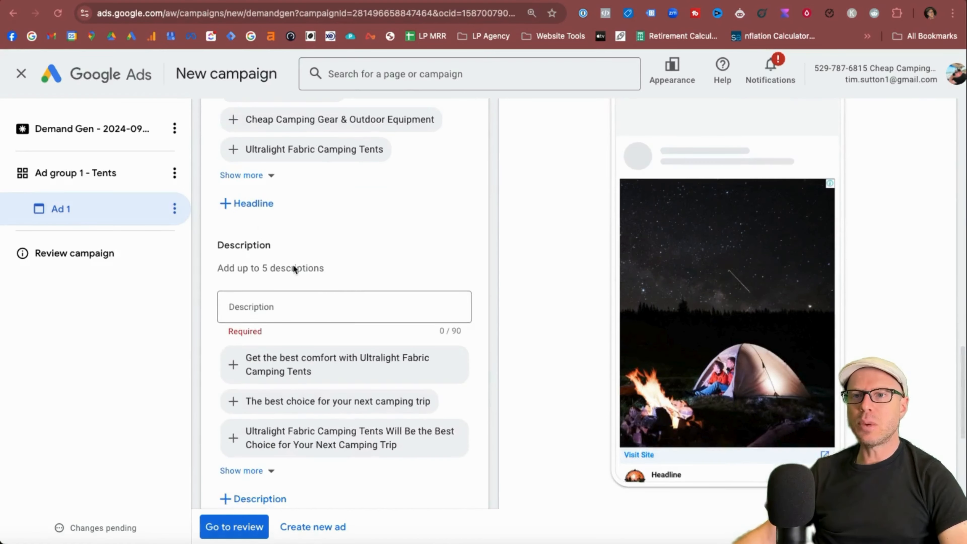
{"action": "scroll", "coordinate": [306, 325], "scroll_direction": "up", "scroll_amount": 5}
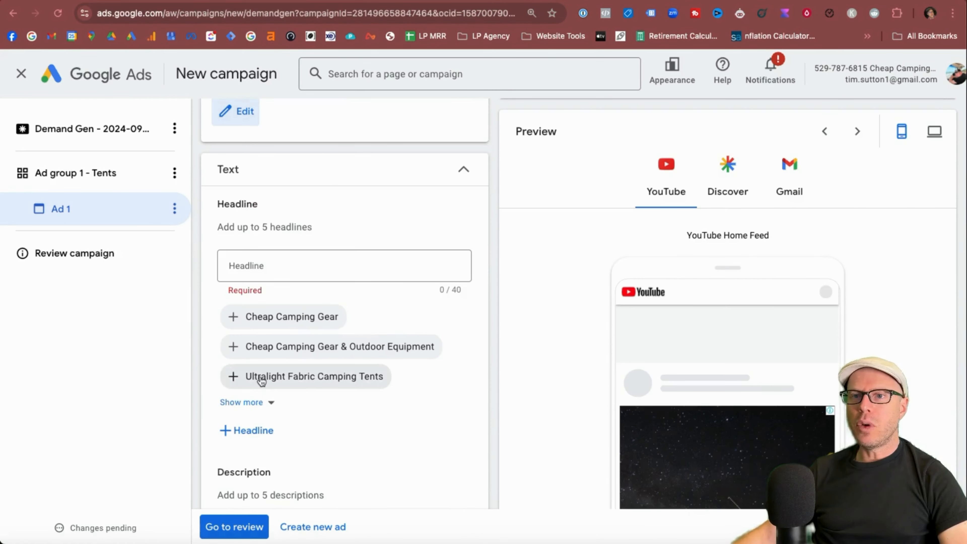
{"action": "left_click", "coordinate": [281, 403]}
{"action": "scroll", "coordinate": [381, 407], "scroll_direction": "down", "scroll_amount": 2}
{"action": "left_click", "coordinate": [280, 347]}
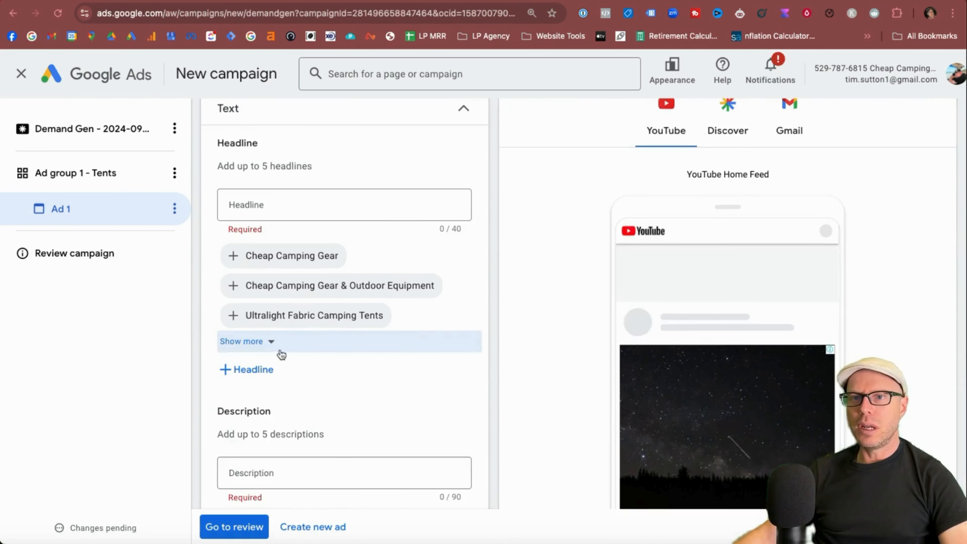
{"action": "left_click", "coordinate": [272, 345]}
{"action": "scroll", "coordinate": [440, 385], "scroll_direction": "down", "scroll_amount": 1}
{"action": "scroll", "coordinate": [386, 424], "scroll_direction": "up", "scroll_amount": 2}
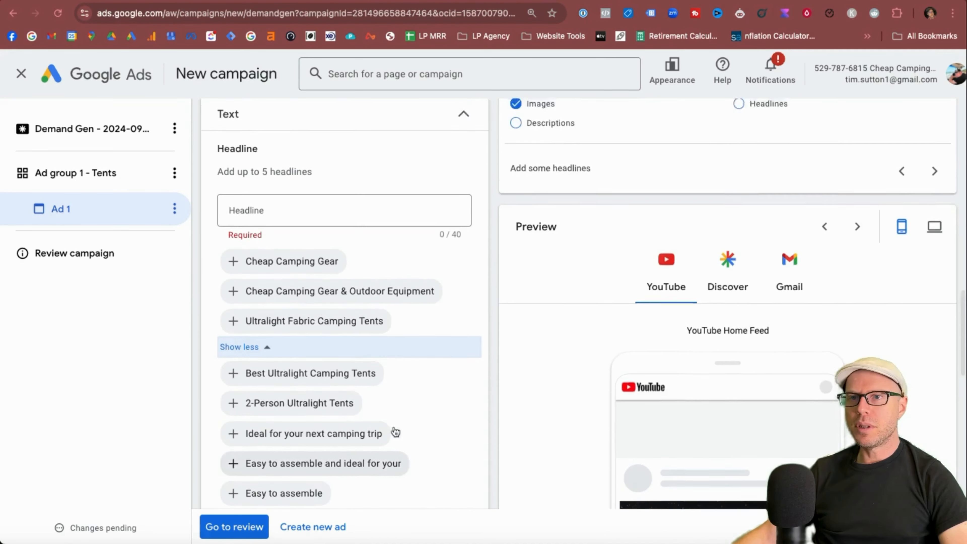
{"action": "left_click", "coordinate": [366, 343]}
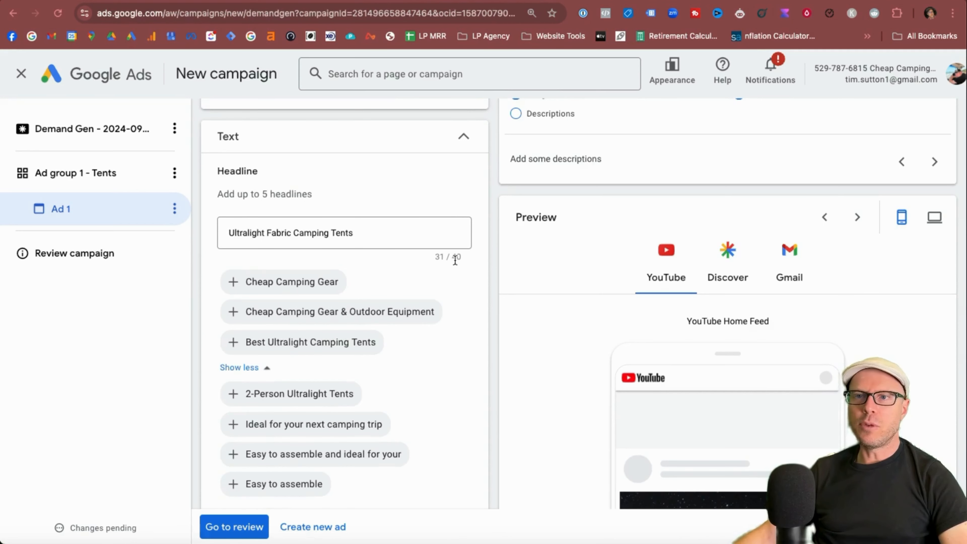
Step: Use the suggested description "Get the best comfort with Ultralight Fabric Camping Tents" and add two more empty description fields
{"action": "scroll", "coordinate": [452, 379], "scroll_direction": "down", "scroll_amount": 8}
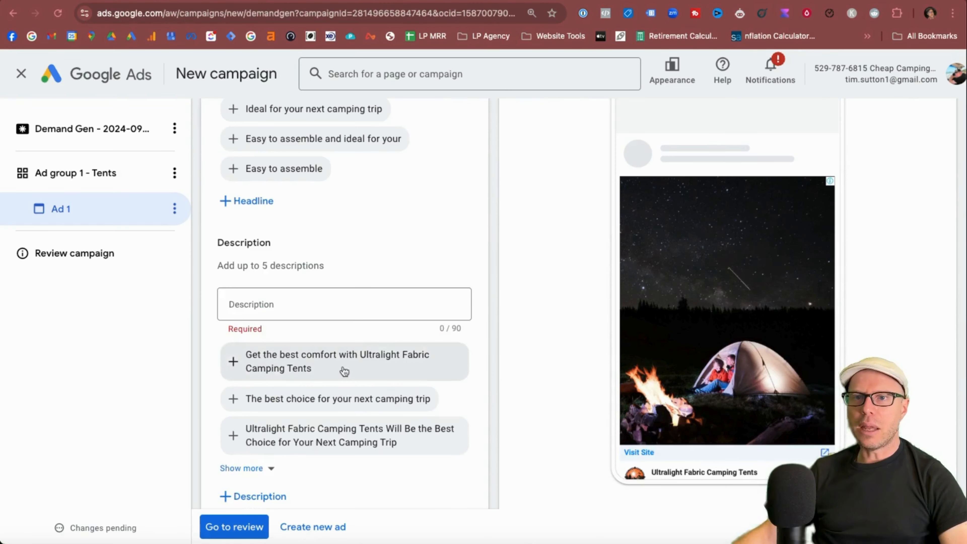
{"action": "left_click", "coordinate": [228, 369]}
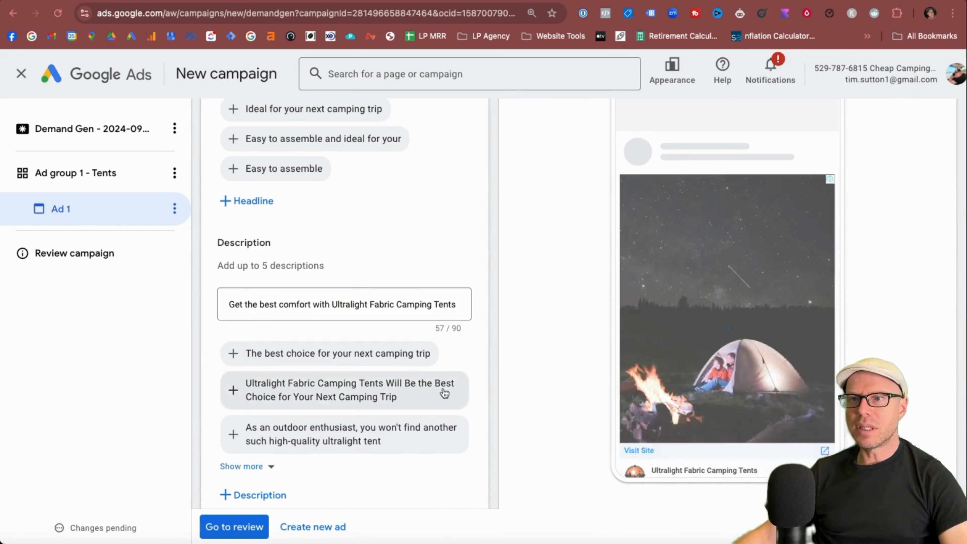
{"action": "scroll", "coordinate": [456, 356], "scroll_direction": "down", "scroll_amount": 2}
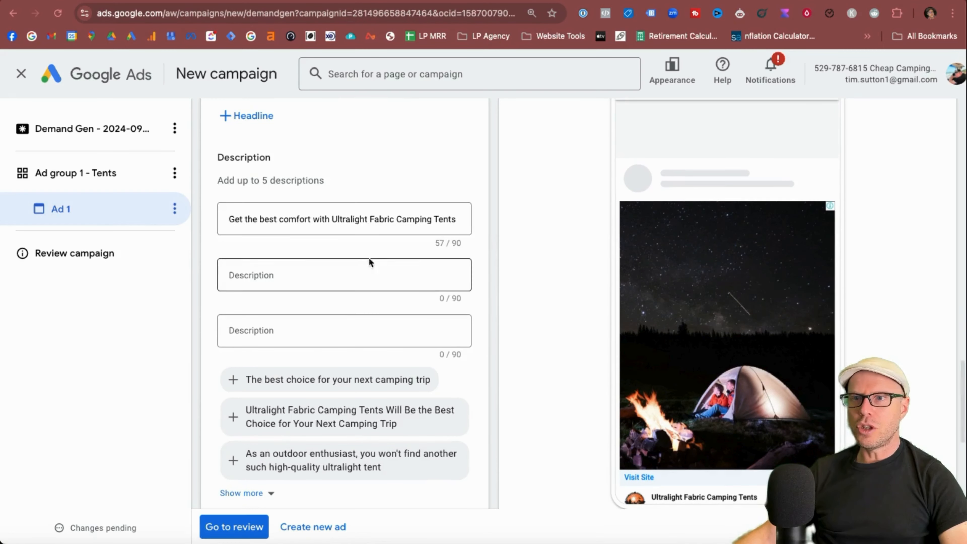
{"action": "left_click", "coordinate": [410, 269]}
{"action": "scroll", "coordinate": [304, 327], "scroll_direction": "down", "scroll_amount": 2}
Step: Add a second, empty headline field to the ad and look over the remaining suggested headlines
{"action": "scroll", "coordinate": [271, 380], "scroll_direction": "up", "scroll_amount": 10}
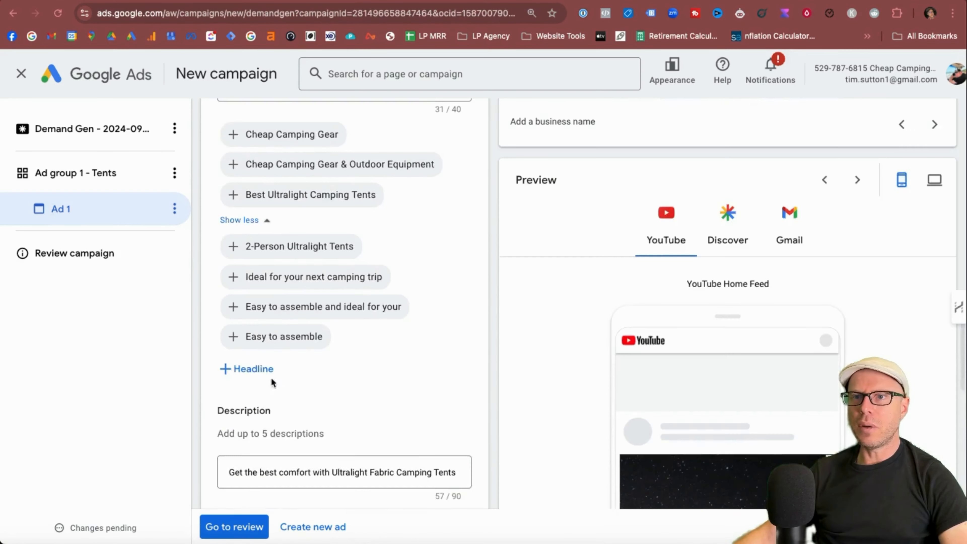
{"action": "left_click", "coordinate": [259, 381]}
{"action": "scroll", "coordinate": [304, 392], "scroll_direction": "up", "scroll_amount": 1}
{"action": "scroll", "coordinate": [373, 398], "scroll_direction": "down", "scroll_amount": 2}
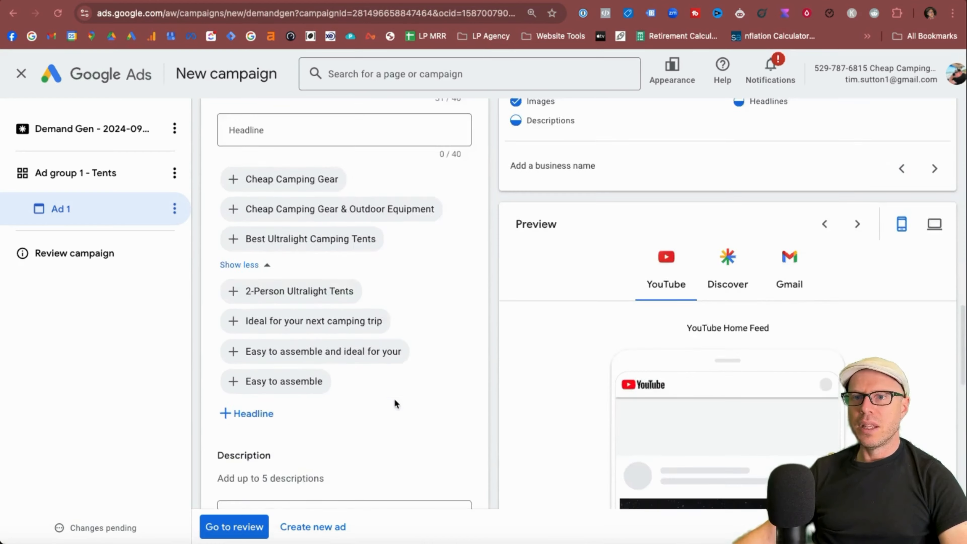
{"action": "scroll", "coordinate": [396, 396], "scroll_direction": "up", "scroll_amount": 5}
{"action": "scroll", "coordinate": [402, 385], "scroll_direction": "down", "scroll_amount": 1}
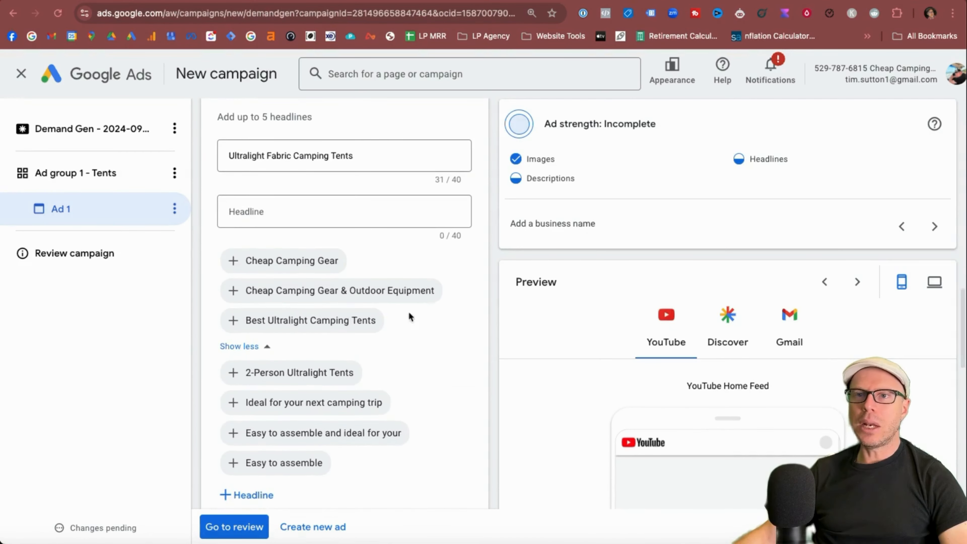
Step: Set the call to action text to Shop now and the business name to Cheap Camping Gear
{"action": "scroll", "coordinate": [410, 304], "scroll_direction": "down", "scroll_amount": 12}
{"action": "scroll", "coordinate": [411, 288], "scroll_direction": "up", "scroll_amount": 1}
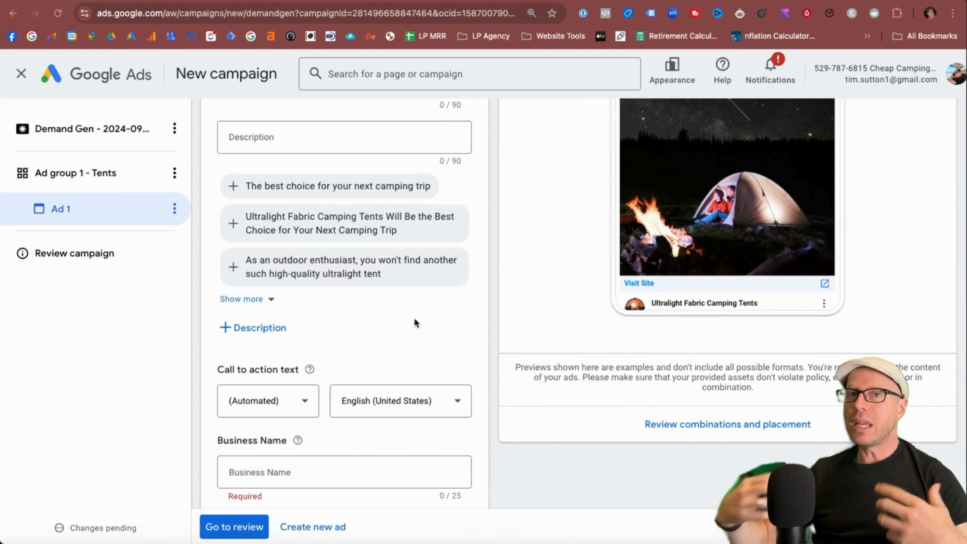
{"action": "scroll", "coordinate": [280, 316], "scroll_direction": "down", "scroll_amount": 1}
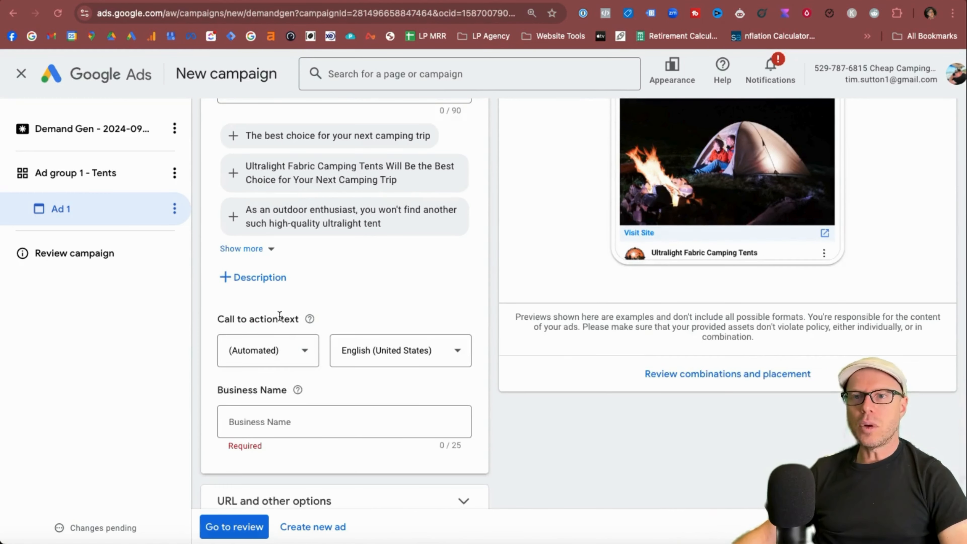
{"action": "left_click", "coordinate": [305, 351]}
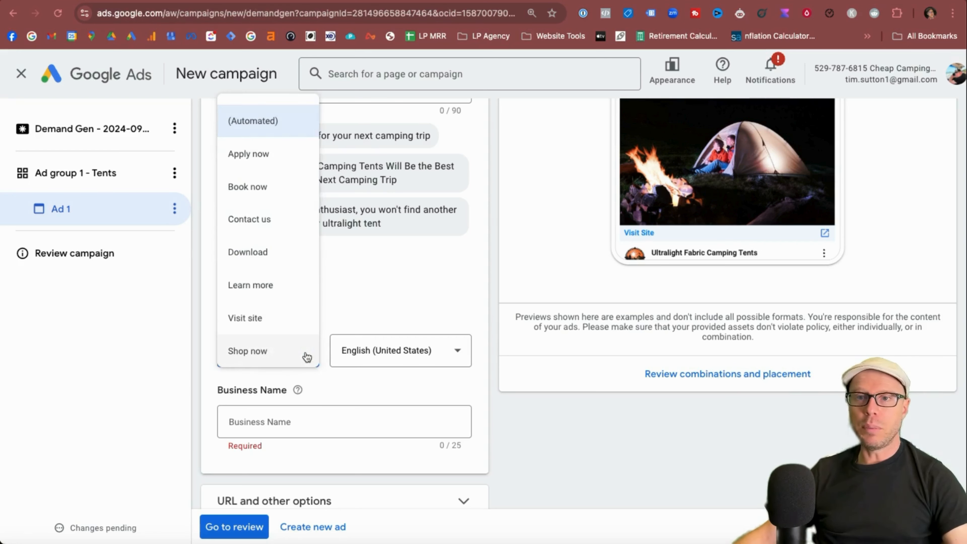
{"action": "left_click", "coordinate": [272, 351]}
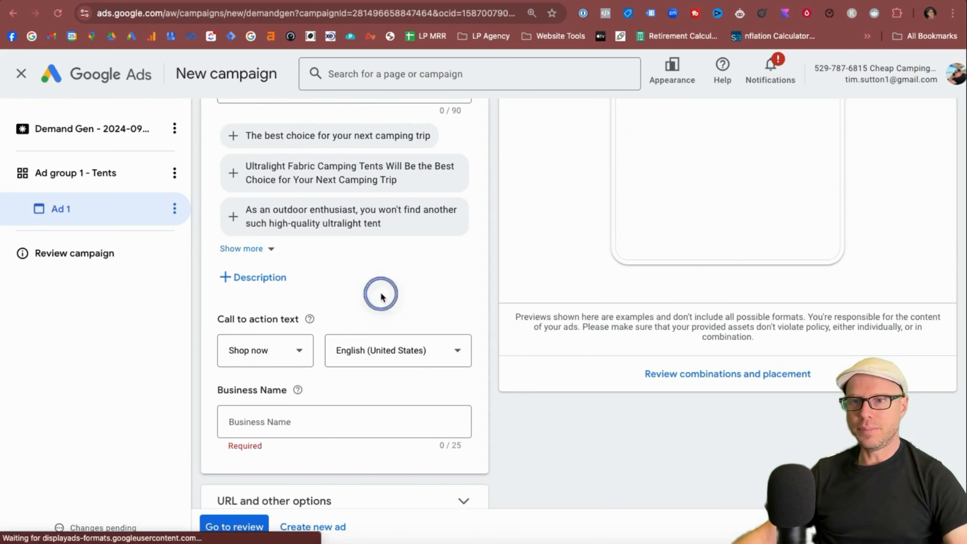
{"action": "scroll", "coordinate": [305, 335], "scroll_direction": "down", "scroll_amount": 2}
{"action": "left_click", "coordinate": [291, 344]}
{"action": "type", "text": "Cheap Camping Gear"}
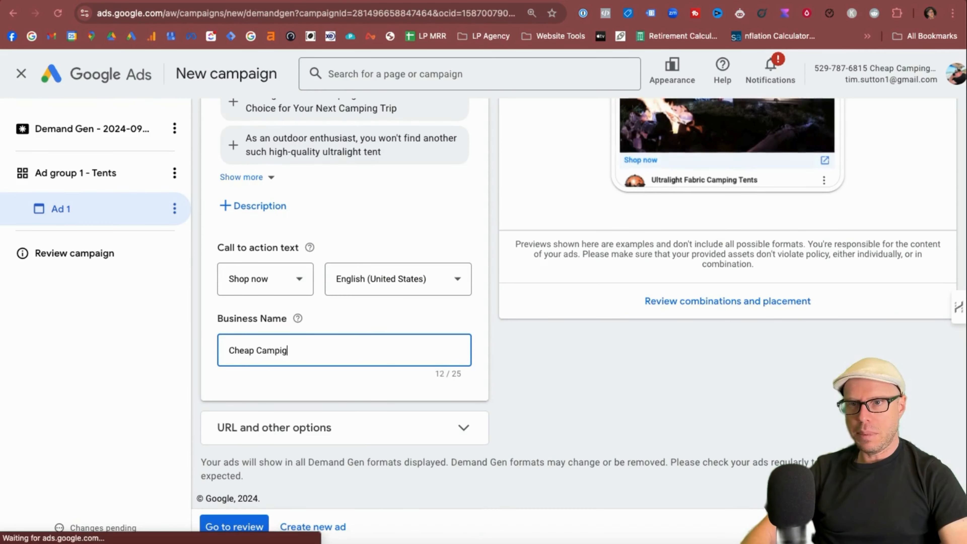
Step: Look over the ad's URL and other options, collapse them again and recheck the text section
{"action": "left_click", "coordinate": [464, 423]}
{"action": "scroll", "coordinate": [464, 418], "scroll_direction": "down", "scroll_amount": 4}
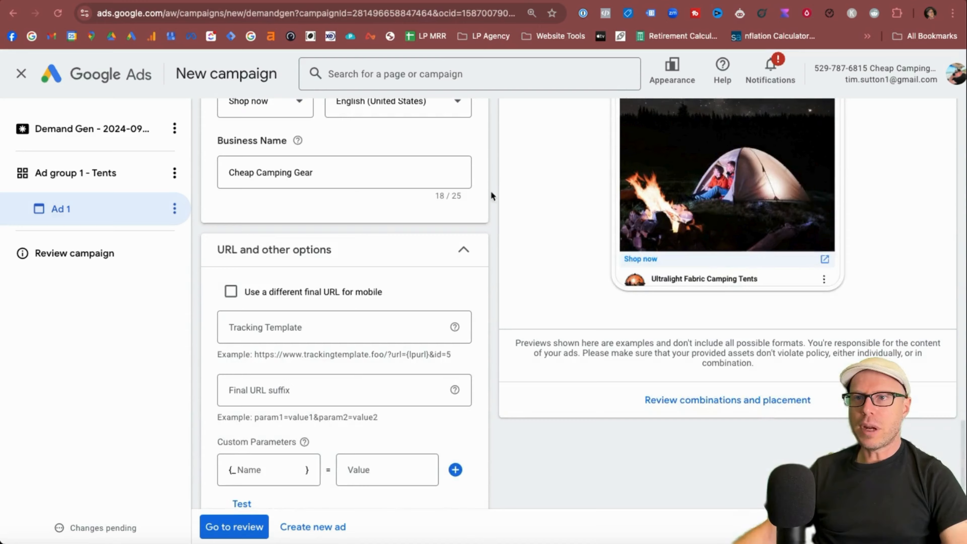
{"action": "left_click", "coordinate": [464, 246]}
{"action": "scroll", "coordinate": [464, 246], "scroll_direction": "down", "scroll_amount": 1}
{"action": "scroll", "coordinate": [464, 244], "scroll_direction": "up", "scroll_amount": 10}
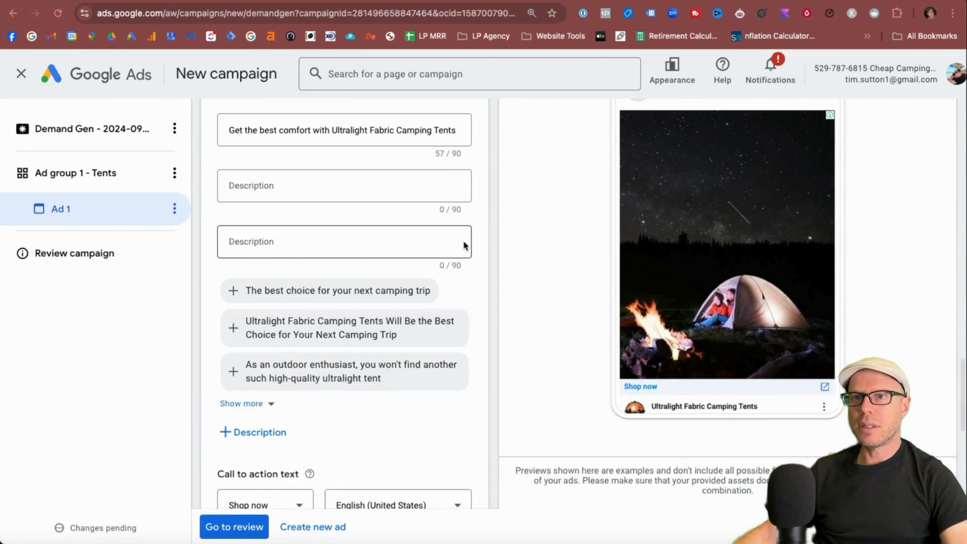
{"action": "scroll", "coordinate": [473, 281], "scroll_direction": "down", "scroll_amount": 1}
{"action": "scroll", "coordinate": [633, 403], "scroll_direction": "down", "scroll_amount": 10}
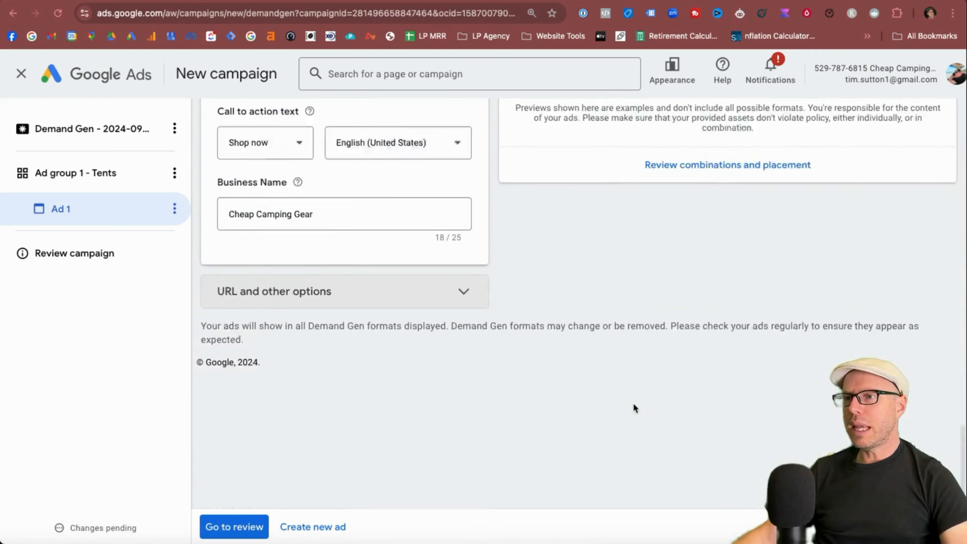
Step: Preview the ad as it appears in Discover, Gmail and Gmail (EU), on mobile and desktop
{"action": "scroll", "coordinate": [633, 403], "scroll_direction": "up", "scroll_amount": 6}
{"action": "left_click", "coordinate": [726, 197]}
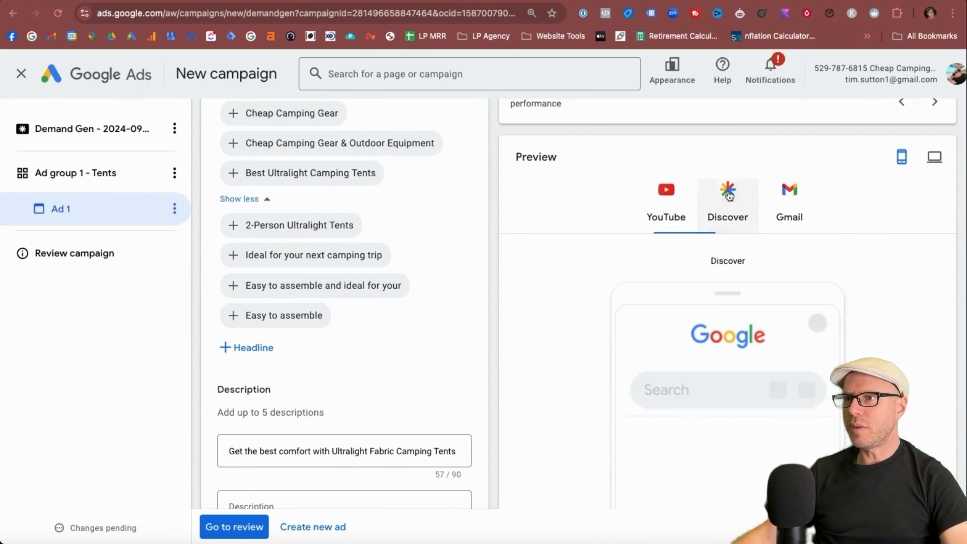
{"action": "left_click", "coordinate": [669, 217]}
{"action": "scroll", "coordinate": [825, 240], "scroll_direction": "down", "scroll_amount": 5}
{"action": "scroll", "coordinate": [815, 223], "scroll_direction": "up", "scroll_amount": 6}
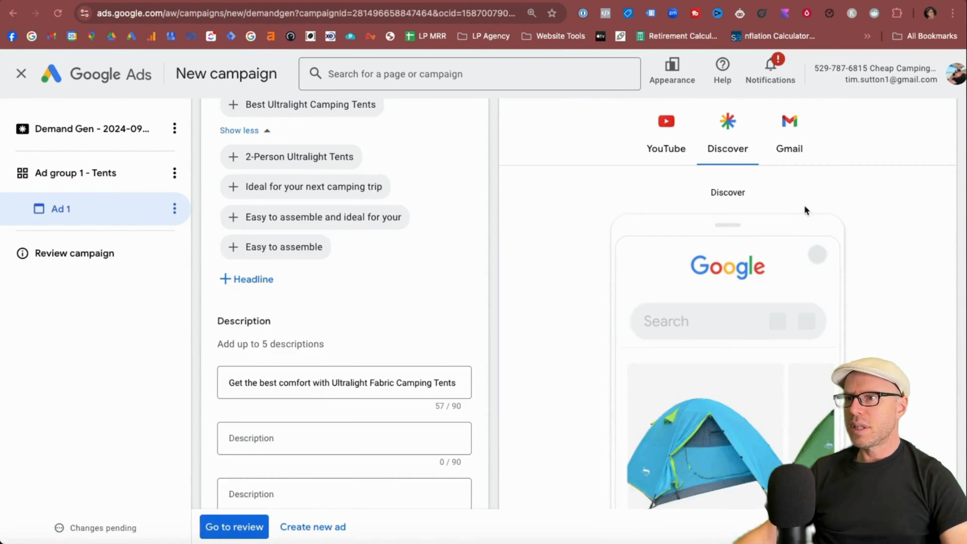
{"action": "left_click", "coordinate": [804, 206]}
{"action": "scroll", "coordinate": [856, 244], "scroll_direction": "down", "scroll_amount": 2}
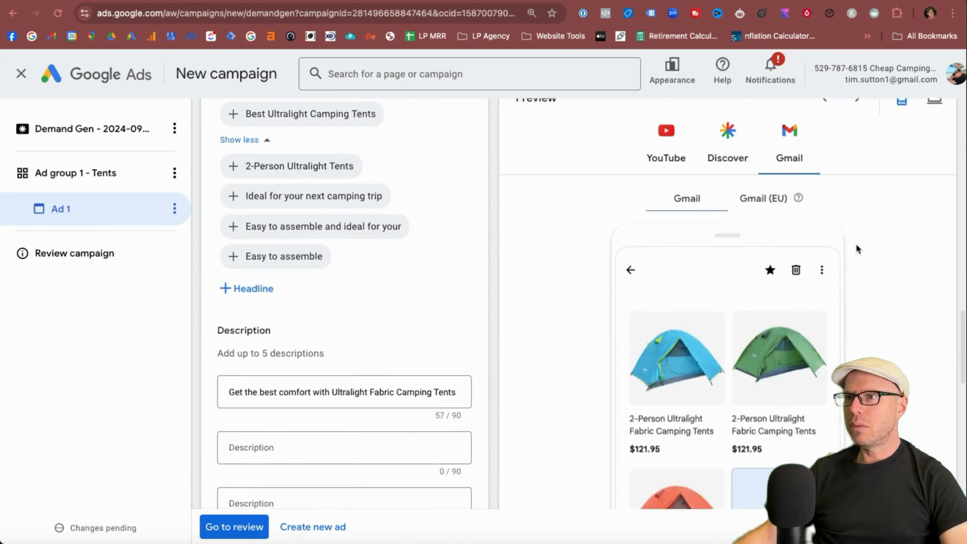
{"action": "left_click", "coordinate": [777, 183]}
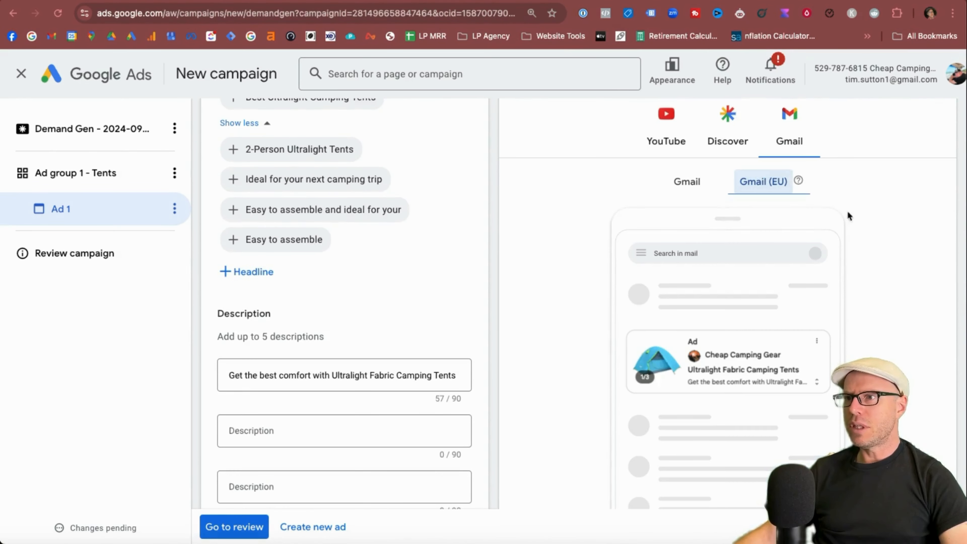
{"action": "left_click", "coordinate": [690, 185]}
{"action": "scroll", "coordinate": [779, 315], "scroll_direction": "down", "scroll_amount": 4}
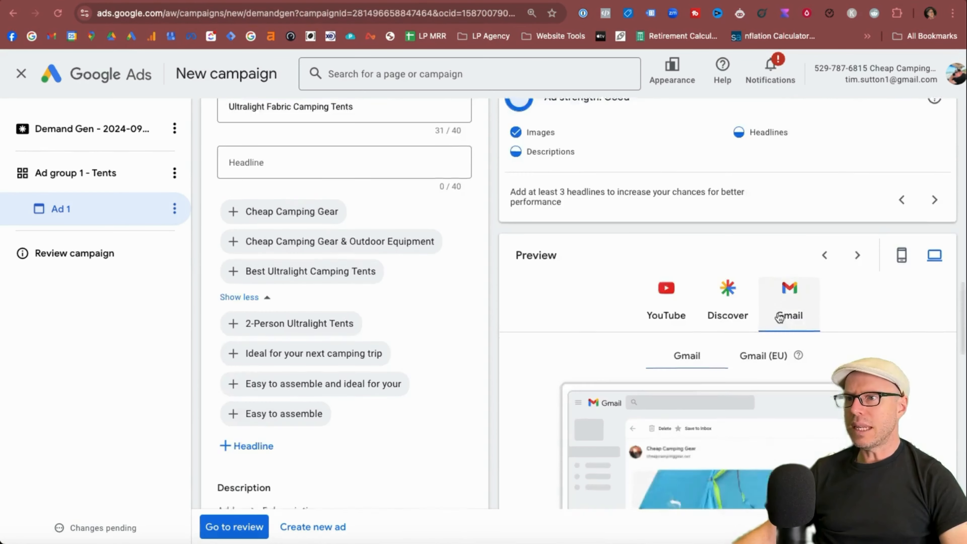
Step: Compare the ad's desktop previews for Discover, Gmail and YouTube
{"action": "scroll", "coordinate": [778, 311], "scroll_direction": "up", "scroll_amount": 1}
{"action": "left_click", "coordinate": [726, 192]}
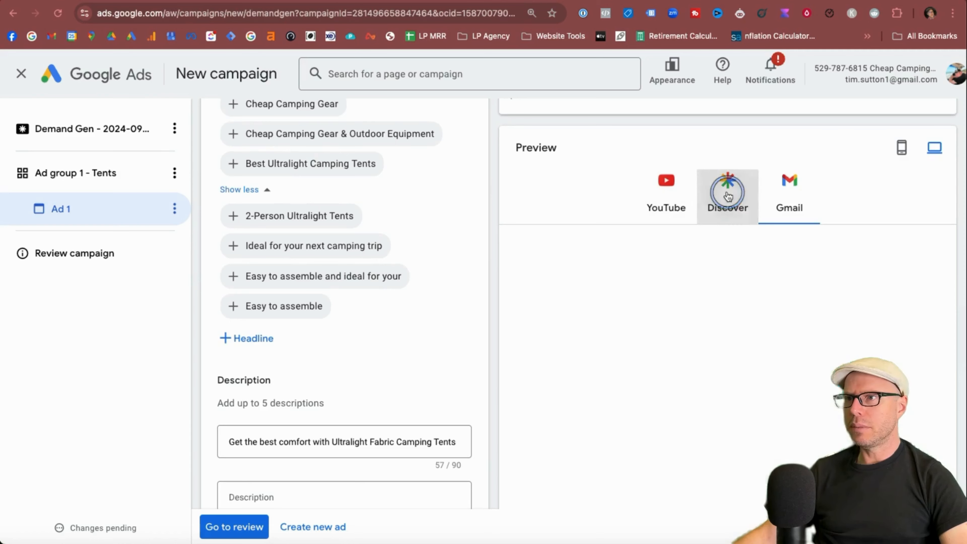
{"action": "left_click", "coordinate": [787, 208]}
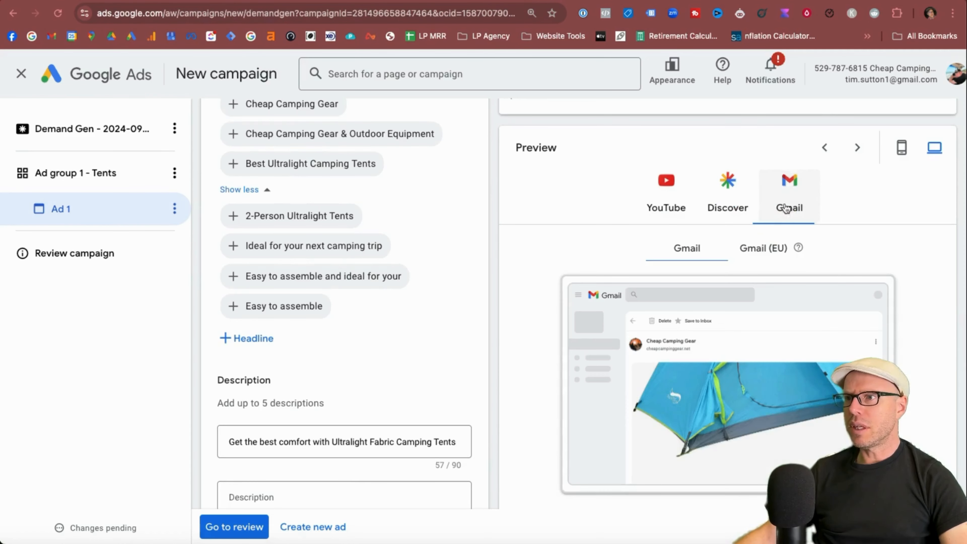
{"action": "scroll", "coordinate": [697, 469], "scroll_direction": "up", "scroll_amount": 5}
{"action": "left_click", "coordinate": [652, 339]}
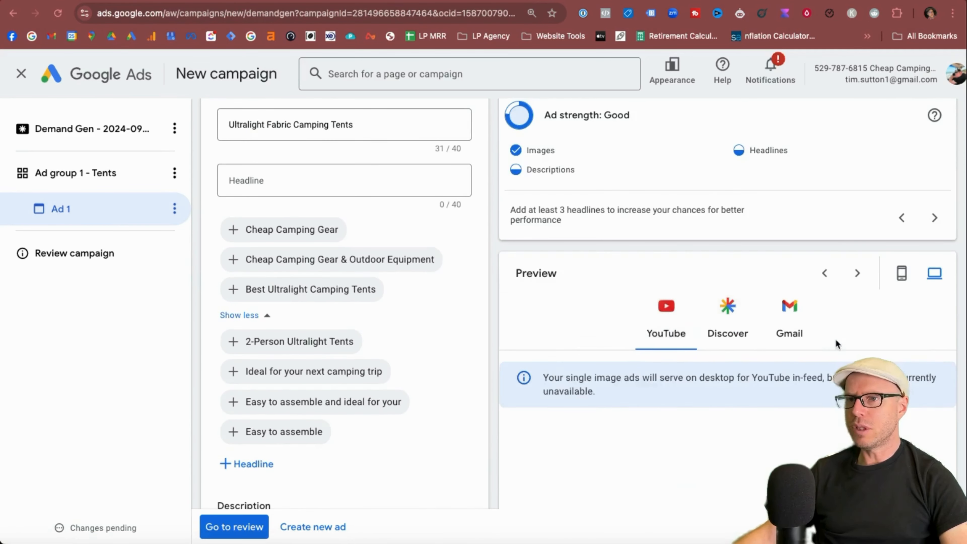
Step: Expand the ad's URL and other options, leave them empty and proceed to the campaign review
{"action": "scroll", "coordinate": [459, 245], "scroll_direction": "down", "scroll_amount": 10}
{"action": "left_click", "coordinate": [460, 243]}
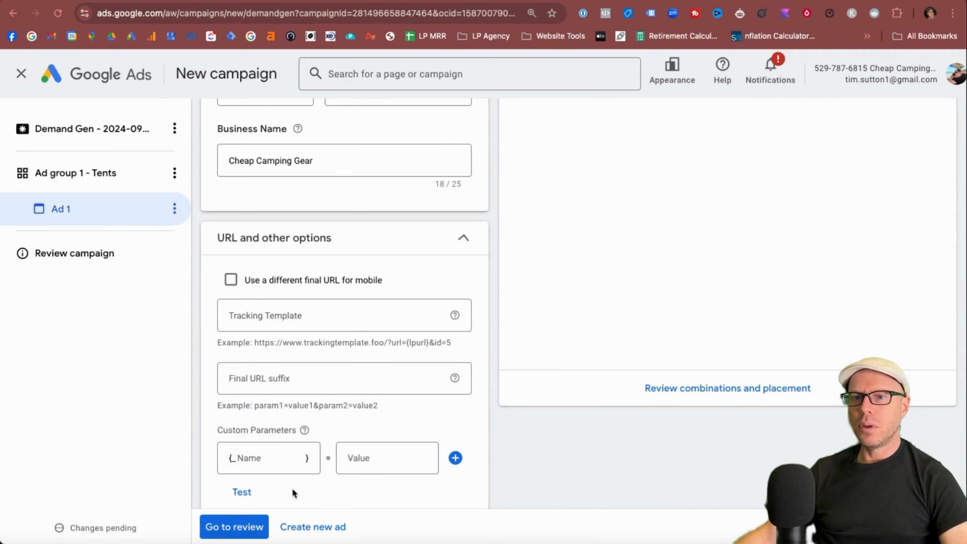
{"action": "left_click", "coordinate": [229, 528]}
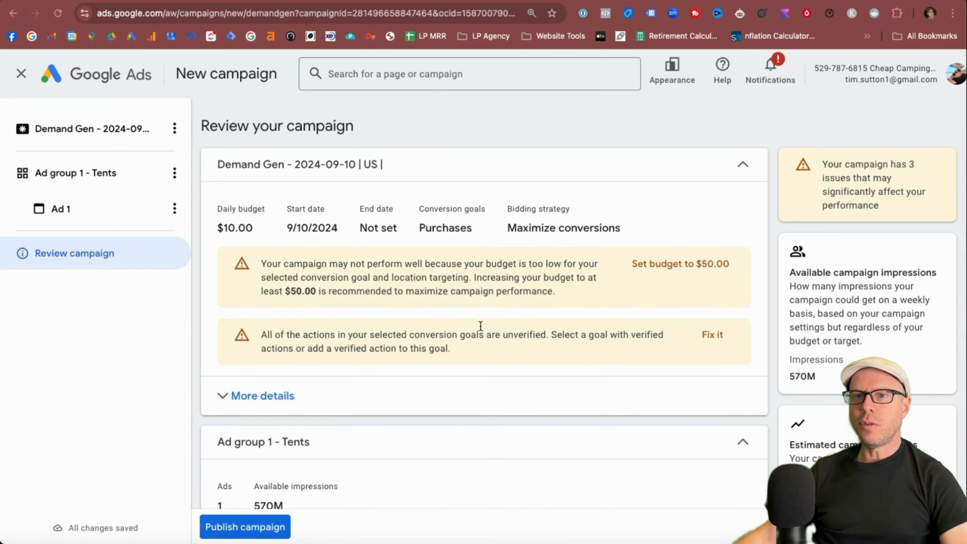
Step: Examine the campaign review's warnings and the expanded details of the Tents ad group
{"action": "scroll", "coordinate": [399, 336], "scroll_direction": "down", "scroll_amount": 4}
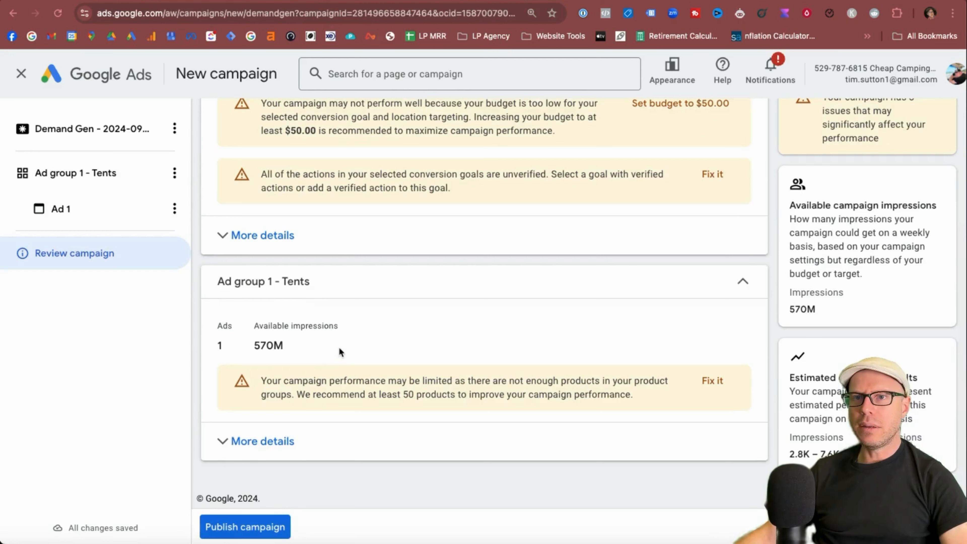
{"action": "left_click", "coordinate": [262, 441]}
{"action": "scroll", "coordinate": [417, 377], "scroll_direction": "down", "scroll_amount": 5}
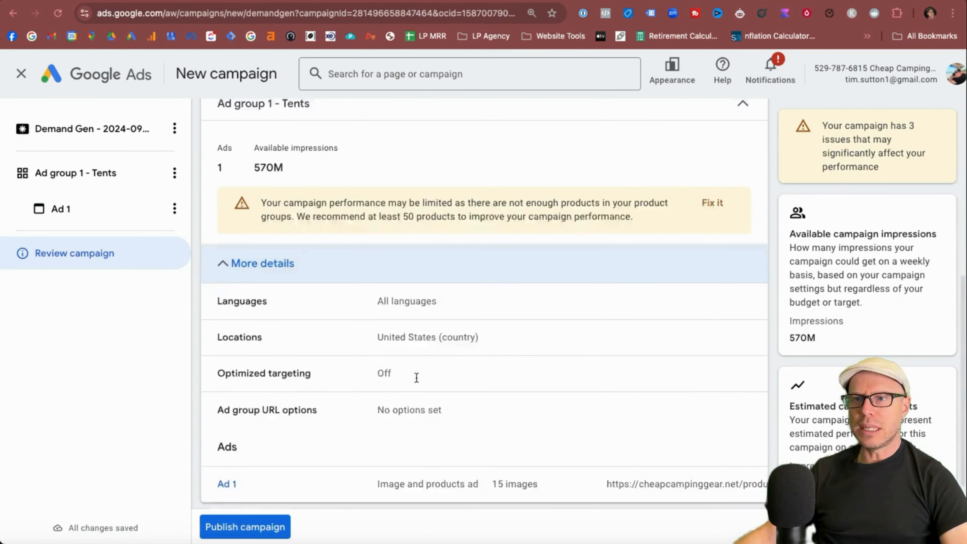
{"action": "scroll", "coordinate": [417, 377], "scroll_direction": "down", "scroll_amount": 1}
{"action": "scroll", "coordinate": [367, 332], "scroll_direction": "up", "scroll_amount": 2}
{"action": "scroll", "coordinate": [367, 334], "scroll_direction": "down", "scroll_amount": 2}
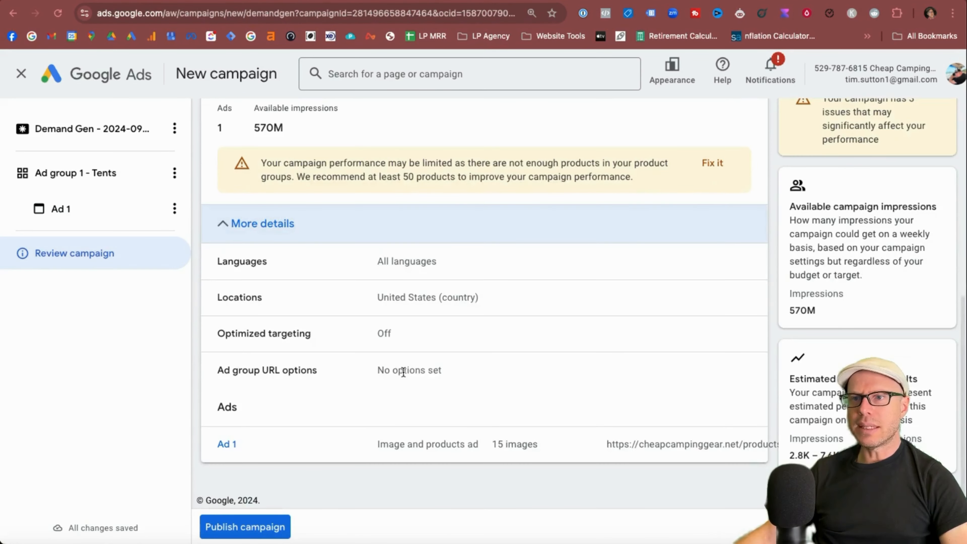
{"action": "scroll", "coordinate": [372, 408], "scroll_direction": "up", "scroll_amount": 4}
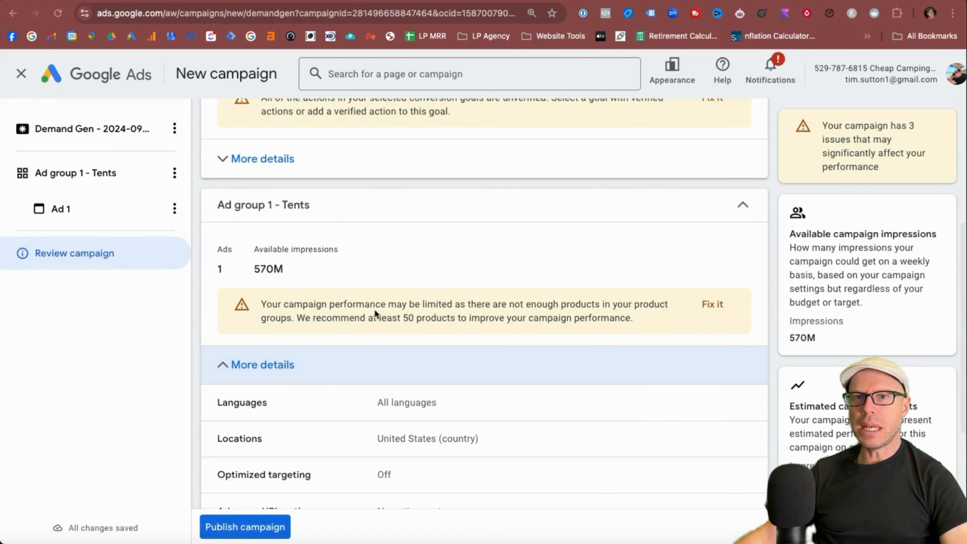
{"action": "scroll", "coordinate": [287, 316], "scroll_direction": "down", "scroll_amount": 4}
{"action": "scroll", "coordinate": [288, 315], "scroll_direction": "up", "scroll_amount": 3}
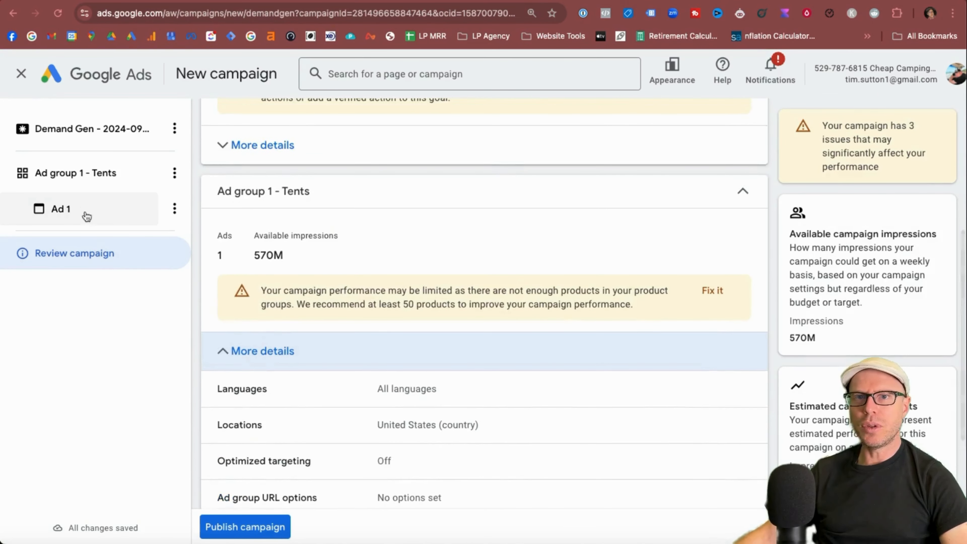
Step: Create a second ad in the Tents ad group and name it Ad 2 Video
{"action": "left_click", "coordinate": [96, 218]}
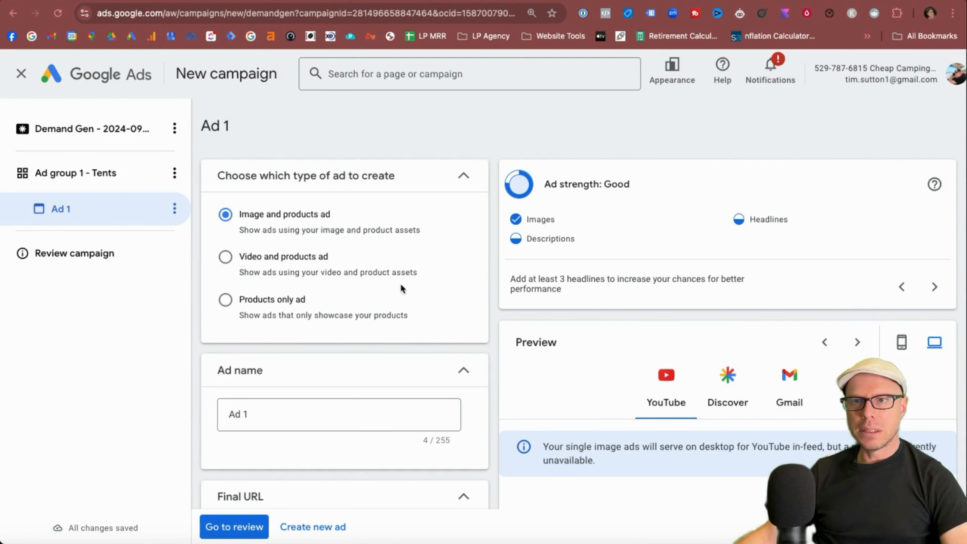
{"action": "left_click", "coordinate": [312, 532]}
{"action": "left_click", "coordinate": [291, 413]}
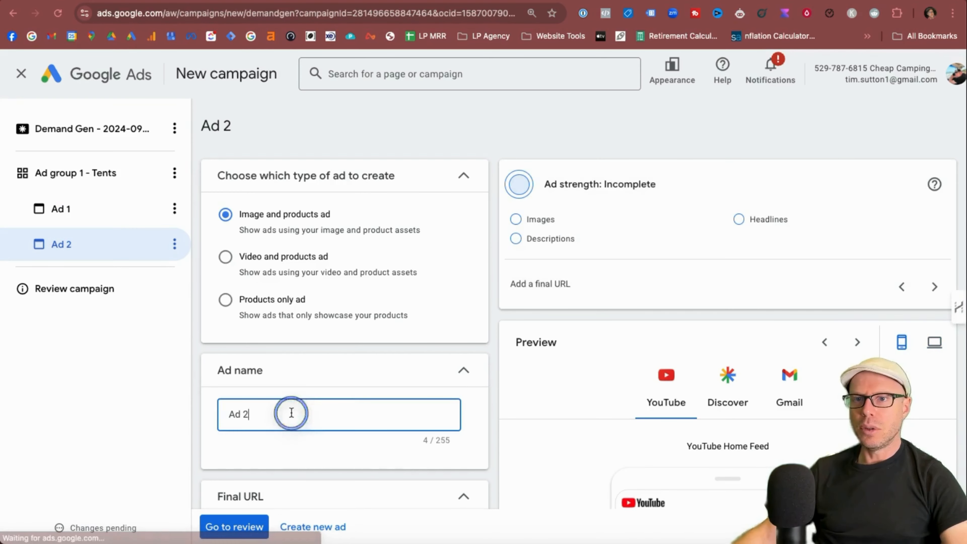
{"action": "type", "text": "Video"}
Step: Paste the ultralight-fabric-camping-tents product page as the new ad's final URL
{"action": "scroll", "coordinate": [327, 332], "scroll_direction": "down", "scroll_amount": 5}
{"action": "left_click", "coordinate": [328, 332]}
{"action": "key", "text": "super+v"}
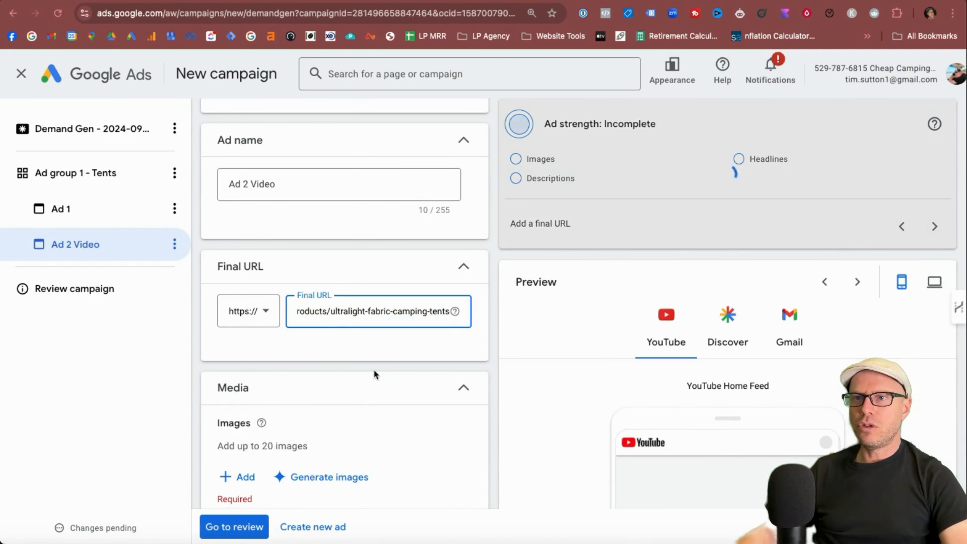
{"action": "scroll", "coordinate": [364, 362], "scroll_direction": "down", "scroll_amount": 4}
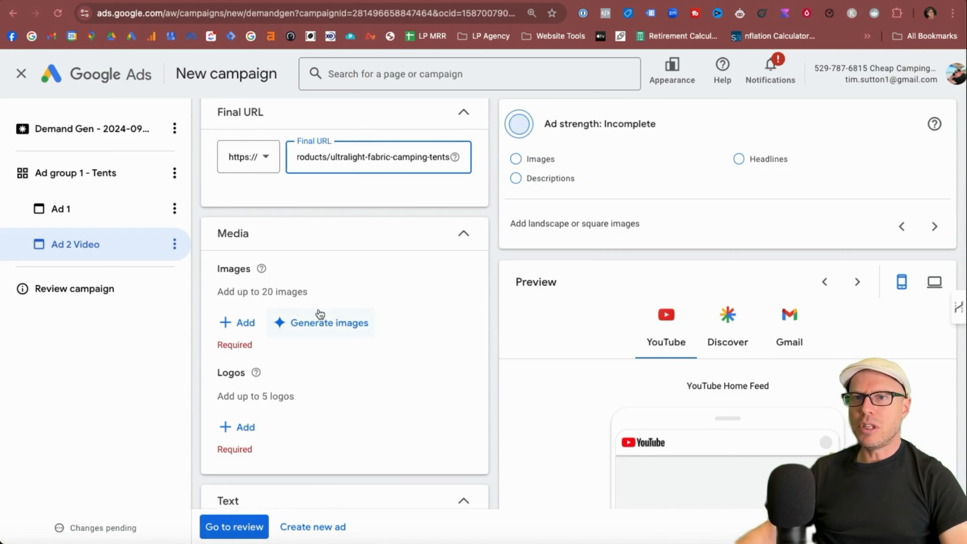
{"action": "scroll", "coordinate": [320, 313], "scroll_direction": "down", "scroll_amount": 2}
{"action": "scroll", "coordinate": [320, 314], "scroll_direction": "up", "scroll_amount": 2}
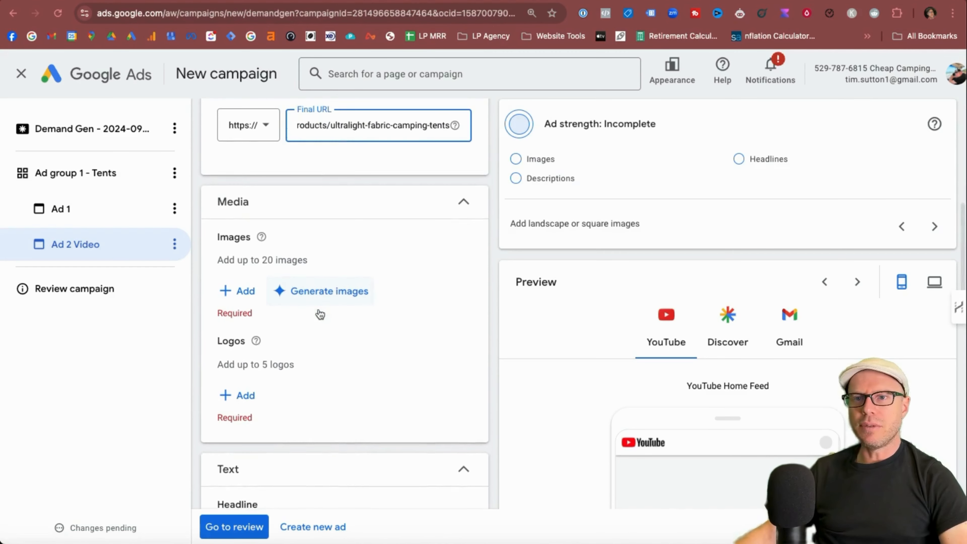
{"action": "left_click", "coordinate": [330, 291]}
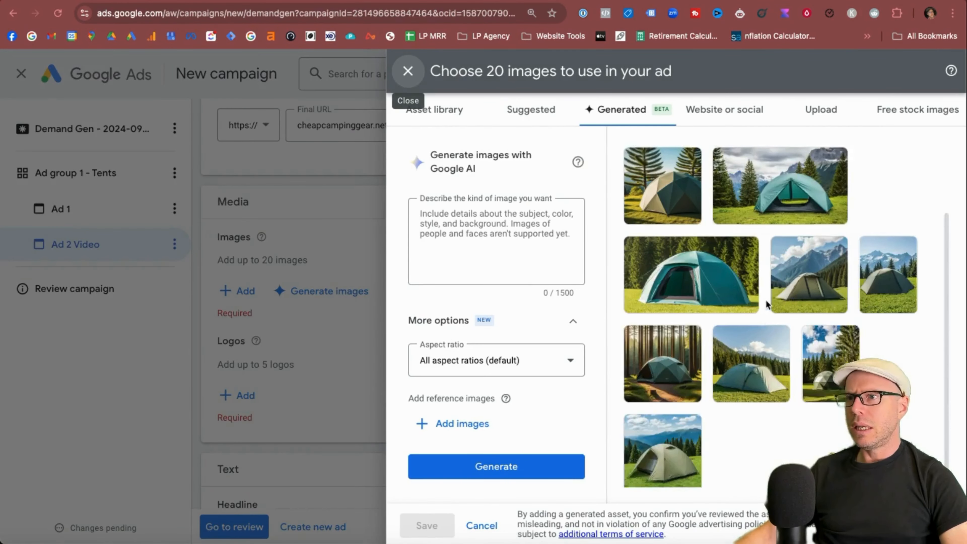
{"action": "key", "text": "Escape"}
Step: Add the two generated green tent images and the night campfire stock image from the asset library to Ad 2 Video
{"action": "left_click", "coordinate": [236, 292]}
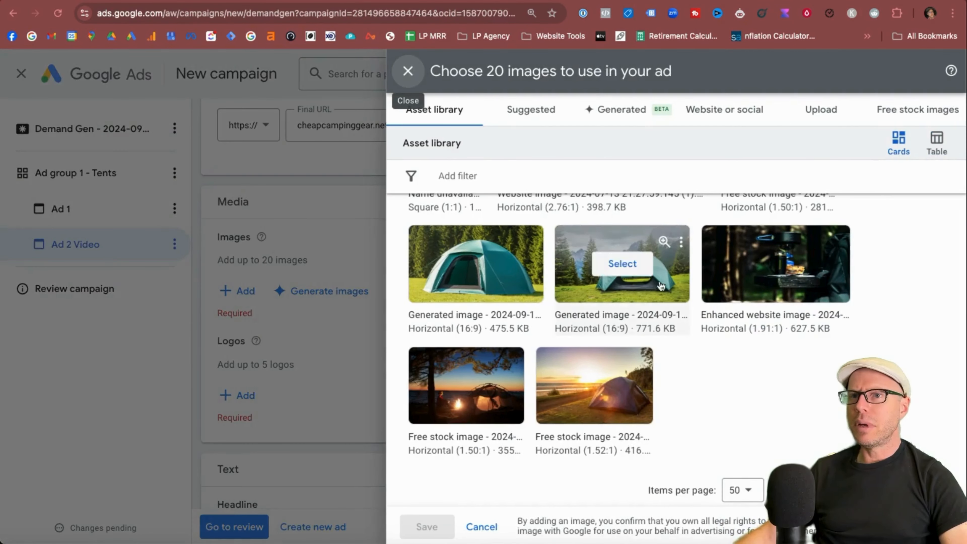
{"action": "scroll", "coordinate": [648, 290], "scroll_direction": "up", "scroll_amount": 4}
{"action": "scroll", "coordinate": [594, 372], "scroll_direction": "down", "scroll_amount": 2}
{"action": "left_click", "coordinate": [493, 335]}
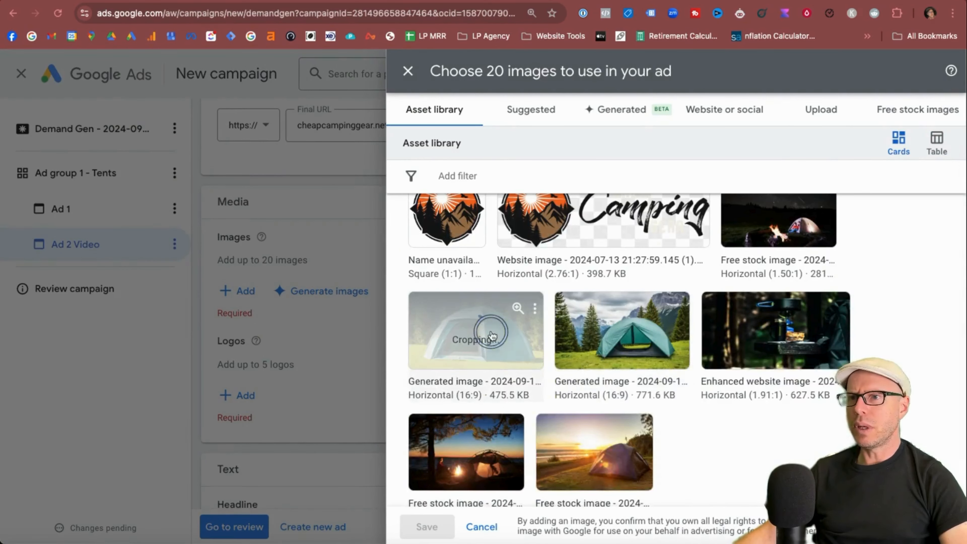
{"action": "left_click", "coordinate": [621, 330]}
{"action": "left_click", "coordinate": [763, 322]}
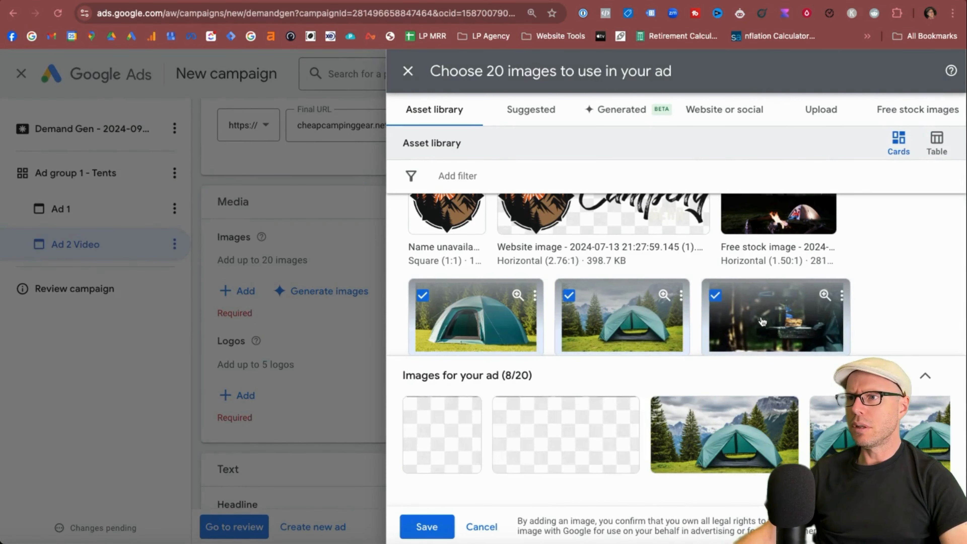
{"action": "left_click", "coordinate": [763, 322]}
{"action": "scroll", "coordinate": [777, 305], "scroll_direction": "up", "scroll_amount": 3}
{"action": "left_click", "coordinate": [806, 292]}
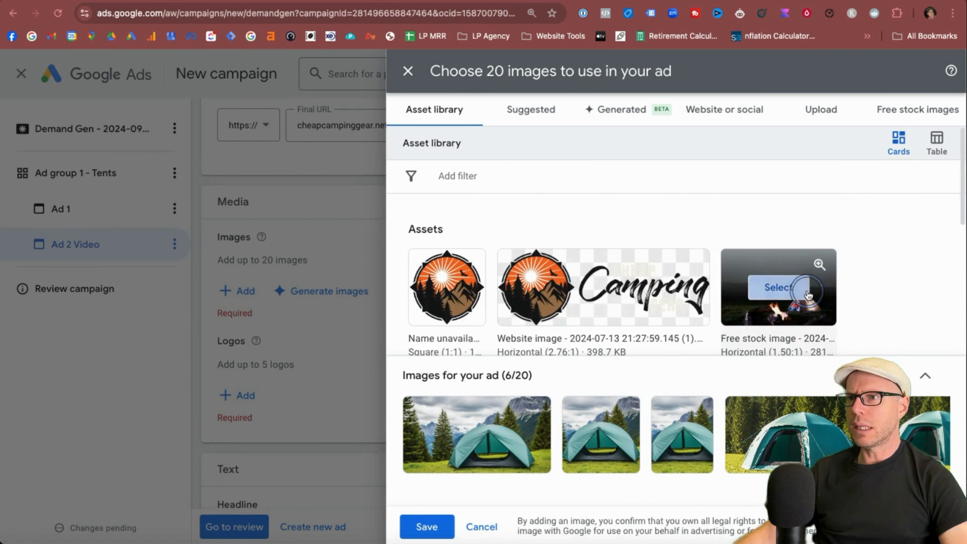
{"action": "left_click", "coordinate": [426, 527]}
Step: Change the ad type to Video and products ad and re-enter the final URL cheapcampinggear.net/products/ultralight-fabric-camping-tents
{"action": "scroll", "coordinate": [229, 258], "scroll_direction": "up", "scroll_amount": 10}
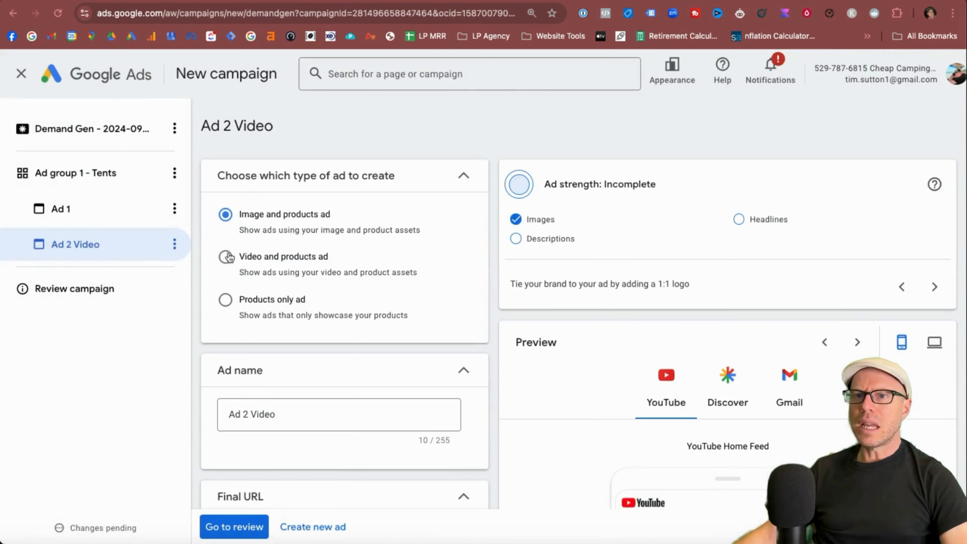
{"action": "left_click", "coordinate": [226, 258]}
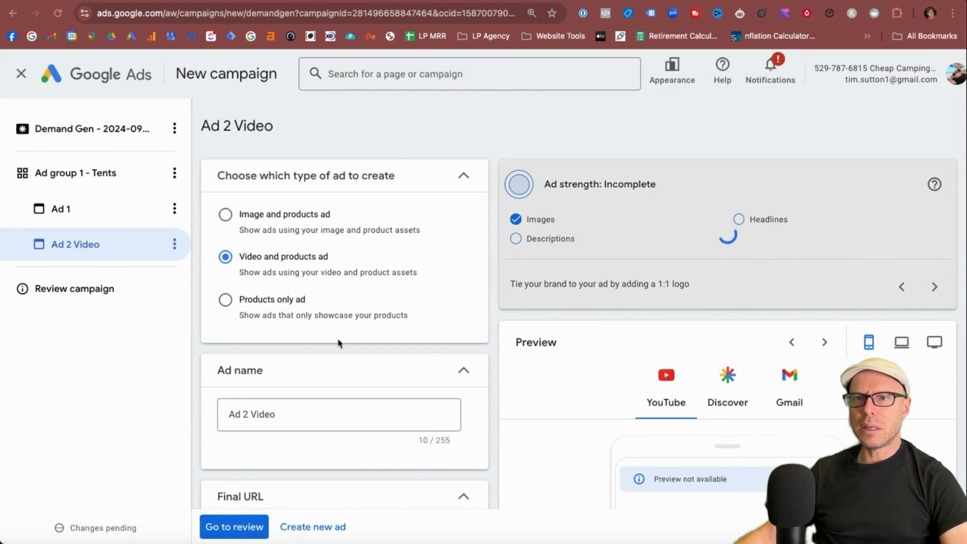
{"action": "left_click", "coordinate": [275, 414]}
{"action": "scroll", "coordinate": [293, 420], "scroll_direction": "down", "scroll_amount": 6}
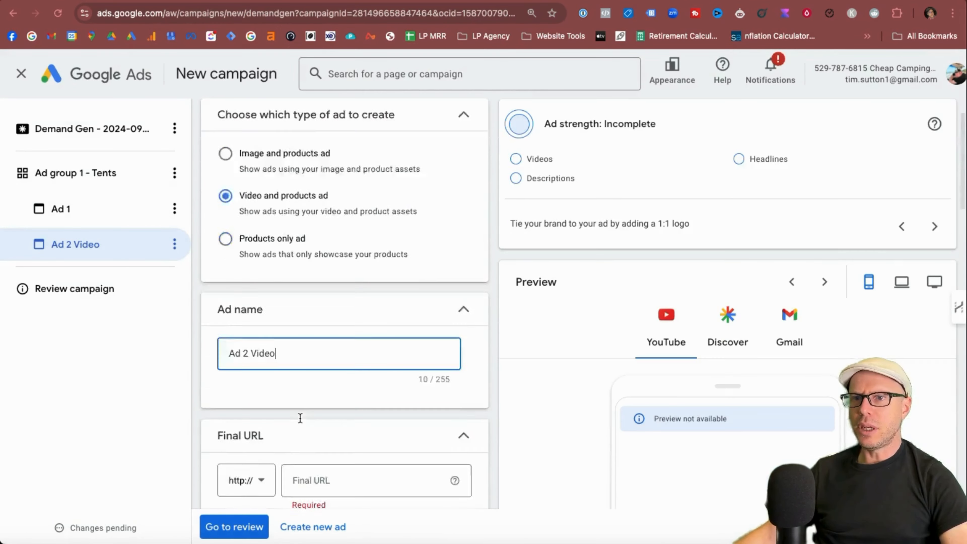
{"action": "left_click", "coordinate": [319, 305]}
{"action": "key", "text": "super+v"}
Step: Check the YouTube video asset library and its filter options for the ad, and close it
{"action": "scroll", "coordinate": [307, 380], "scroll_direction": "down", "scroll_amount": 4}
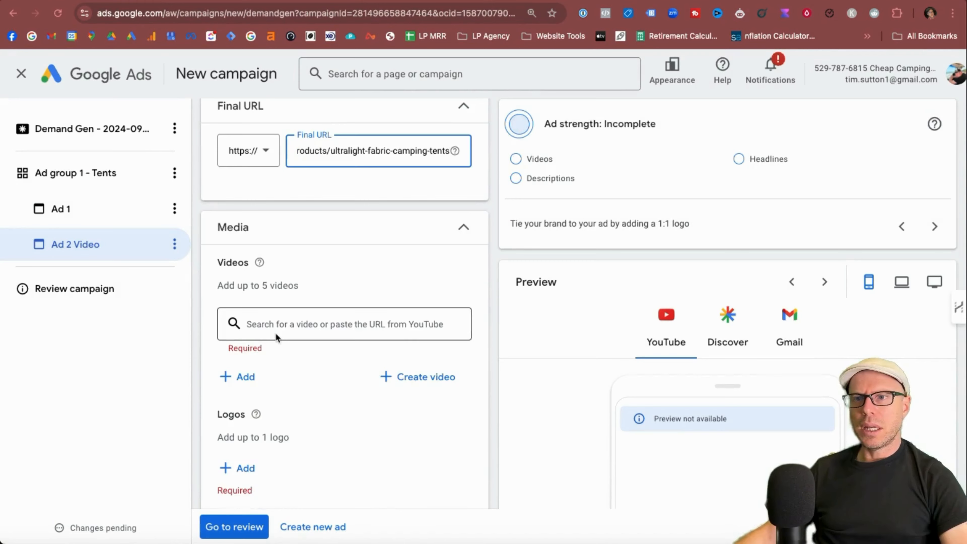
{"action": "scroll", "coordinate": [274, 329], "scroll_direction": "down", "scroll_amount": 1}
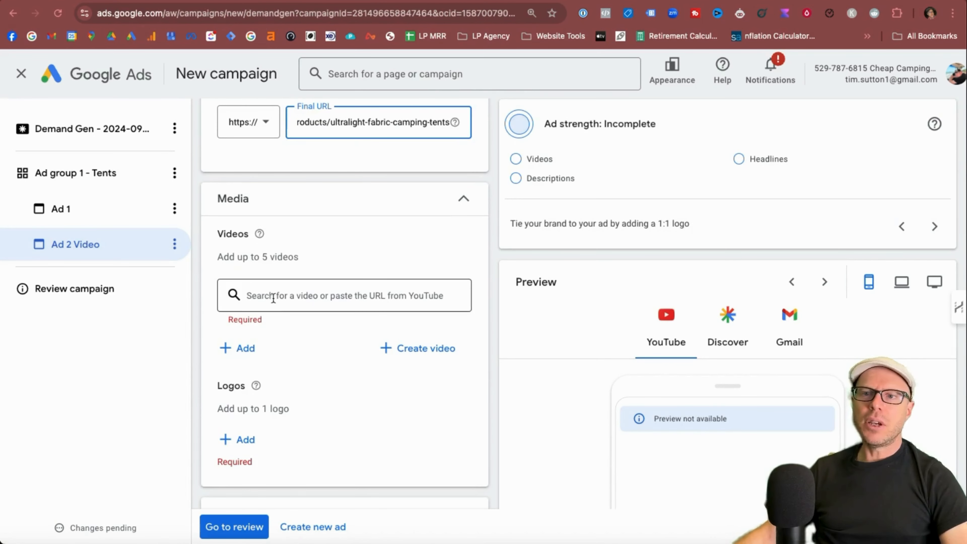
{"action": "left_click", "coordinate": [233, 345]}
{"action": "left_click", "coordinate": [244, 360]}
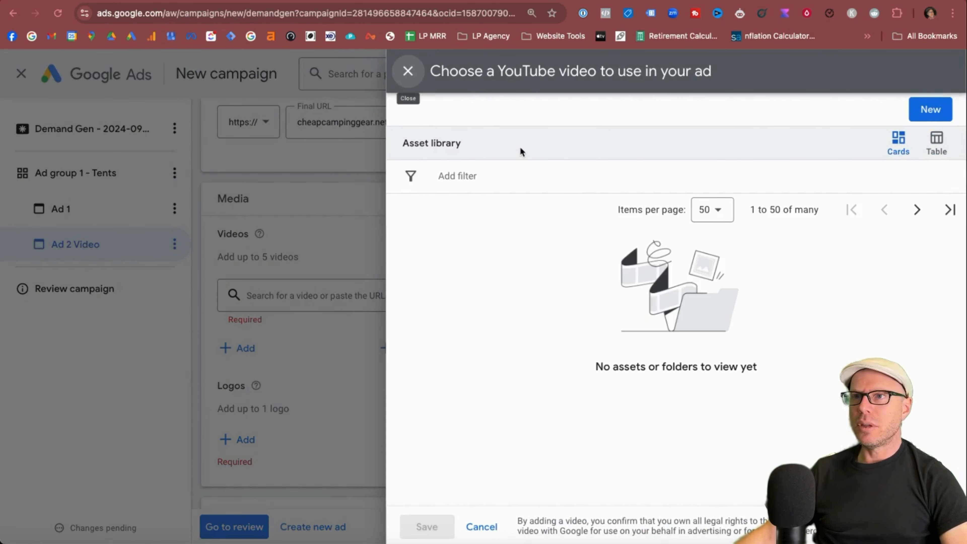
{"action": "left_click_drag", "start_coordinate": [474, 64], "coordinate": [771, 65]}
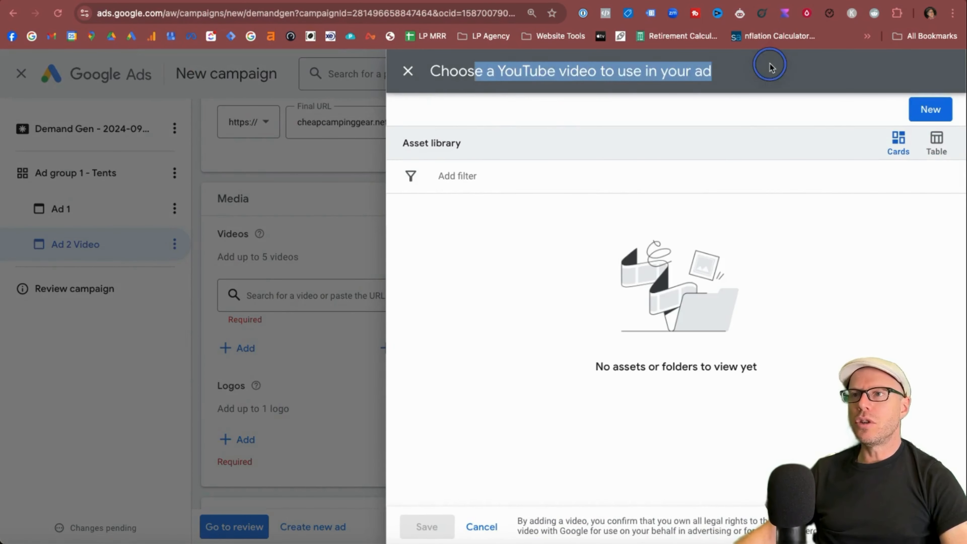
{"action": "left_click", "coordinate": [619, 124]}
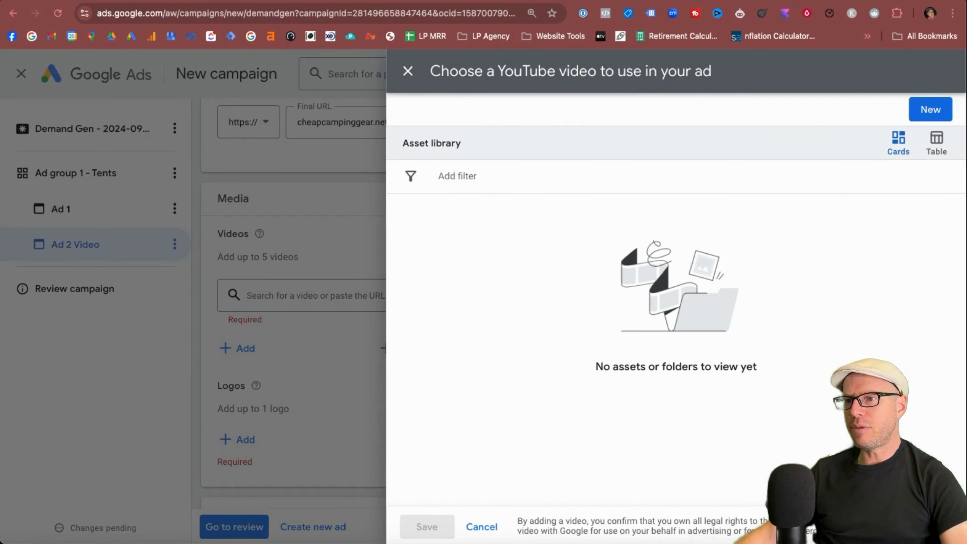
{"action": "left_click_drag", "start_coordinate": [517, 528], "coordinate": [626, 529]}
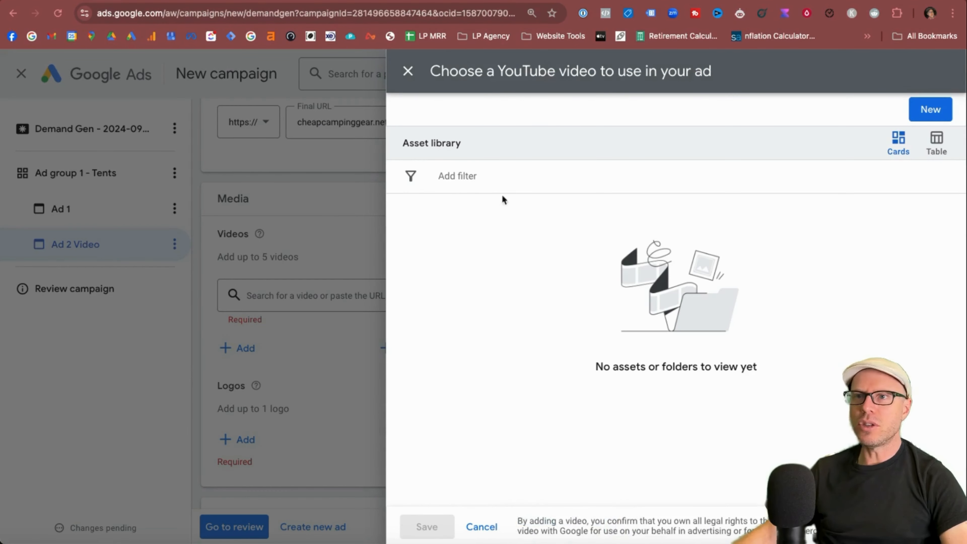
{"action": "left_click", "coordinate": [497, 178]}
{"action": "left_click", "coordinate": [497, 182]}
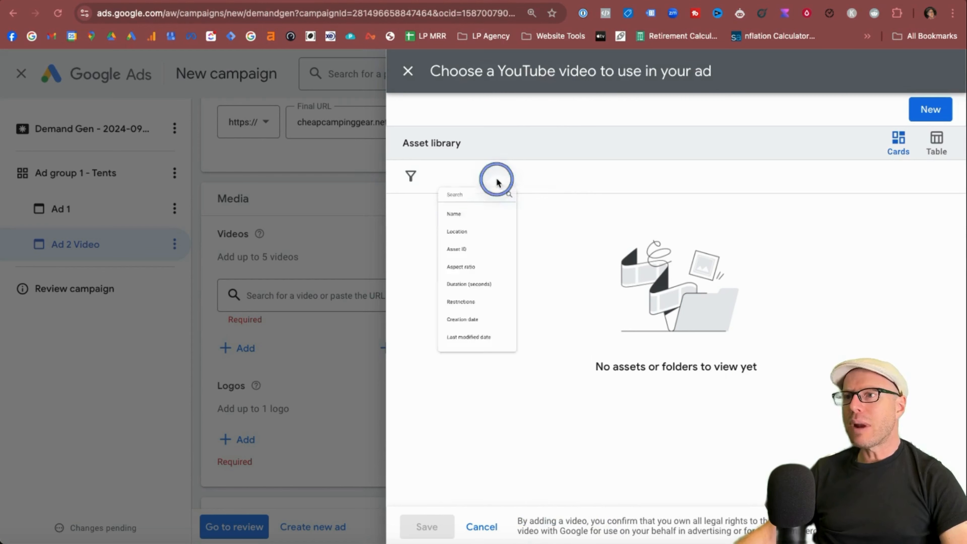
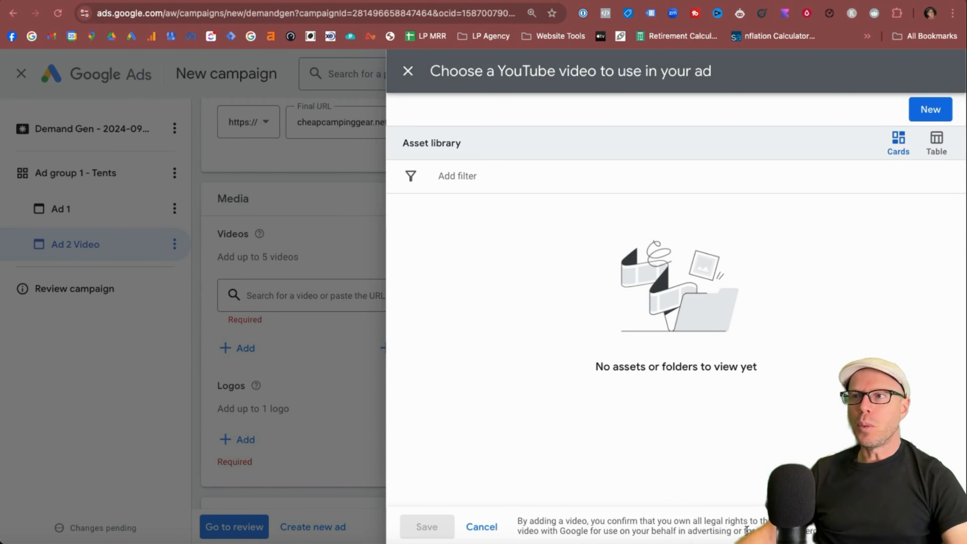
{"action": "left_click", "coordinate": [396, 85]}
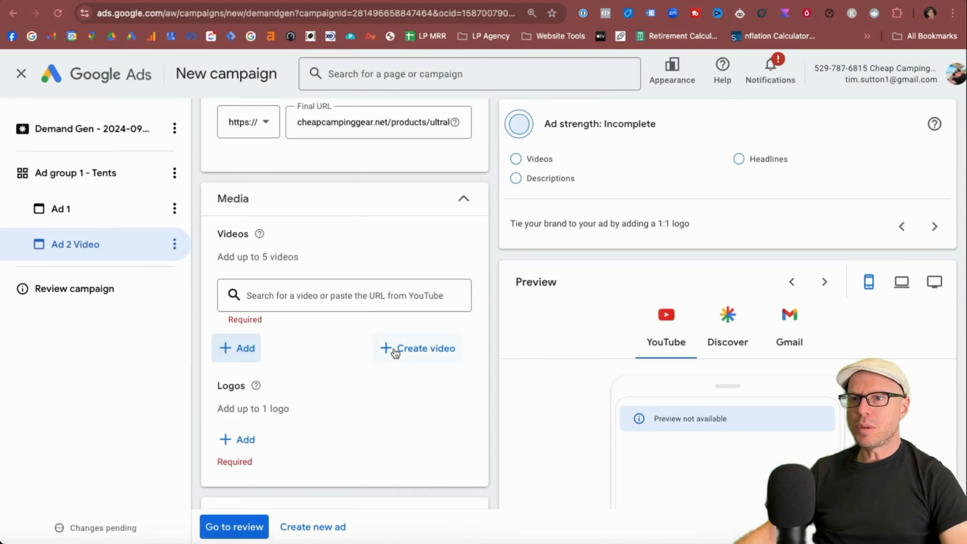
Step: Start creating a new video for the ad from the Swiping phone 2 template
{"action": "left_click", "coordinate": [395, 349]}
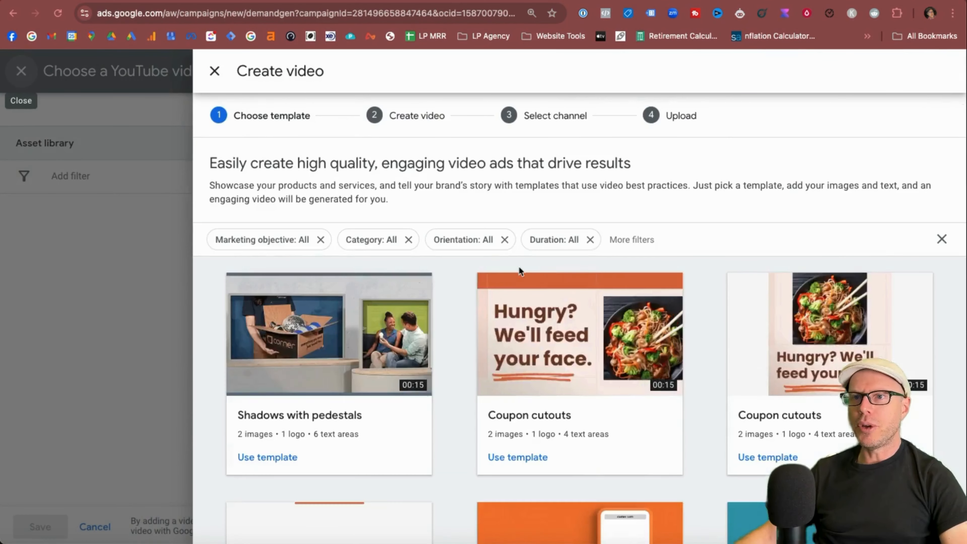
{"action": "scroll", "coordinate": [661, 381], "scroll_direction": "down", "scroll_amount": 5}
{"action": "scroll", "coordinate": [663, 383], "scroll_direction": "down", "scroll_amount": 10}
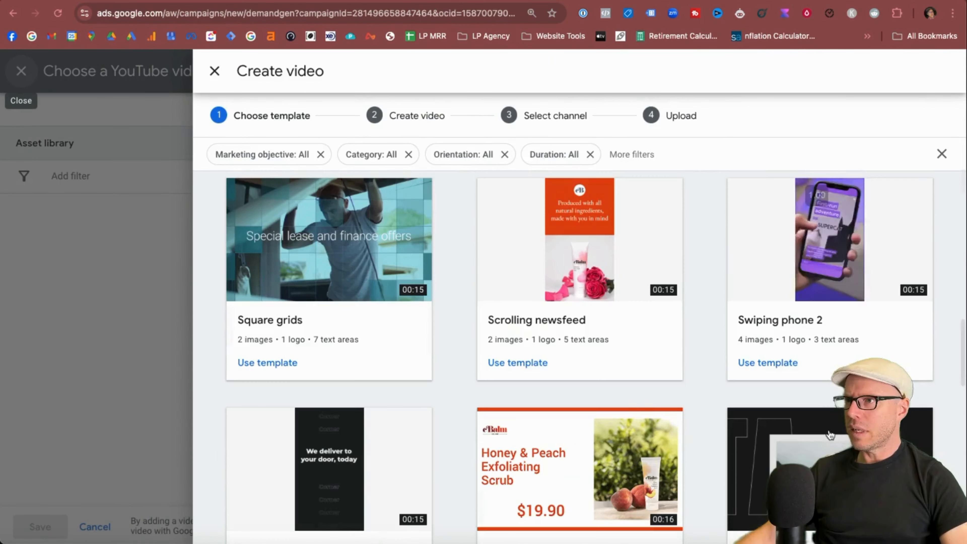
{"action": "left_click", "coordinate": [760, 361]}
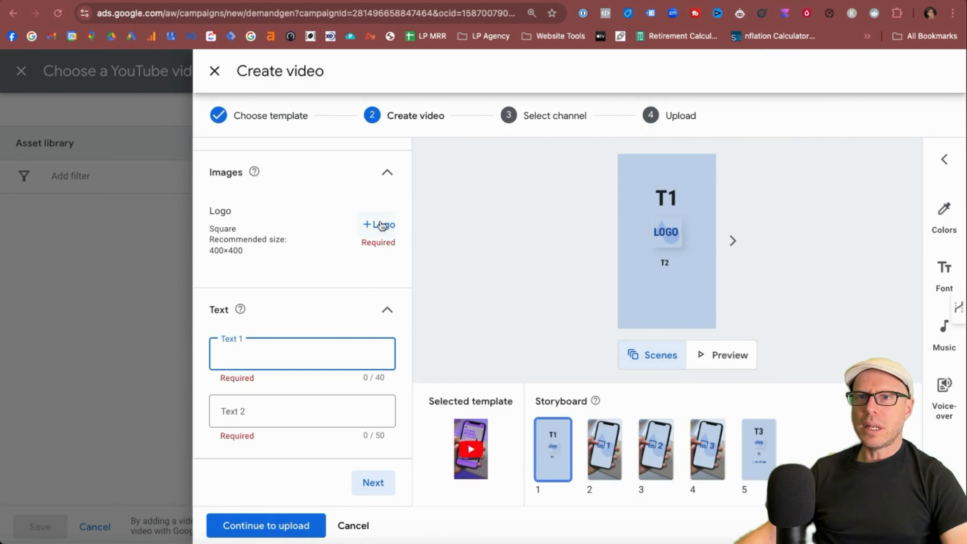
Step: Add the square sunset mountain logo from the asset library as the logo of scene 1
{"action": "left_click", "coordinate": [381, 224]}
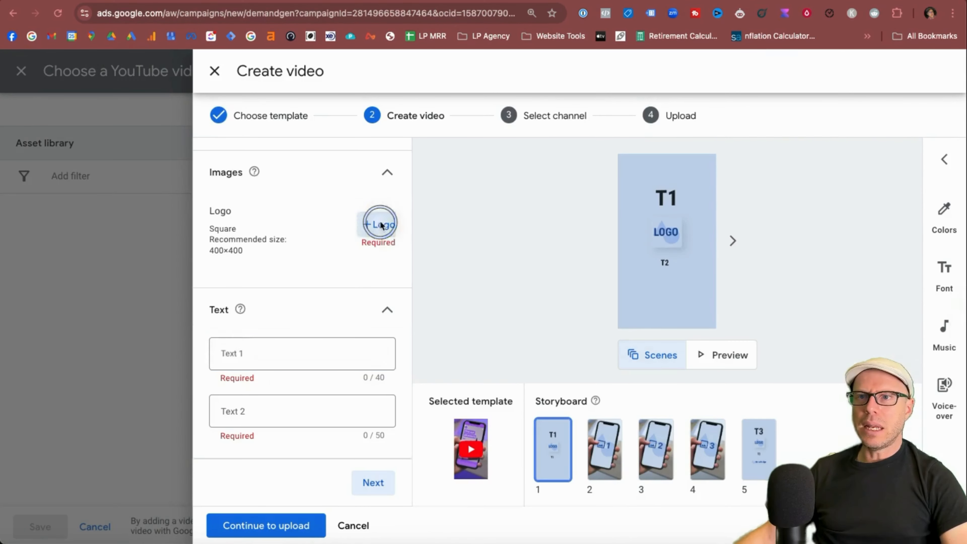
{"action": "left_click", "coordinate": [423, 267]}
{"action": "left_click", "coordinate": [438, 528]}
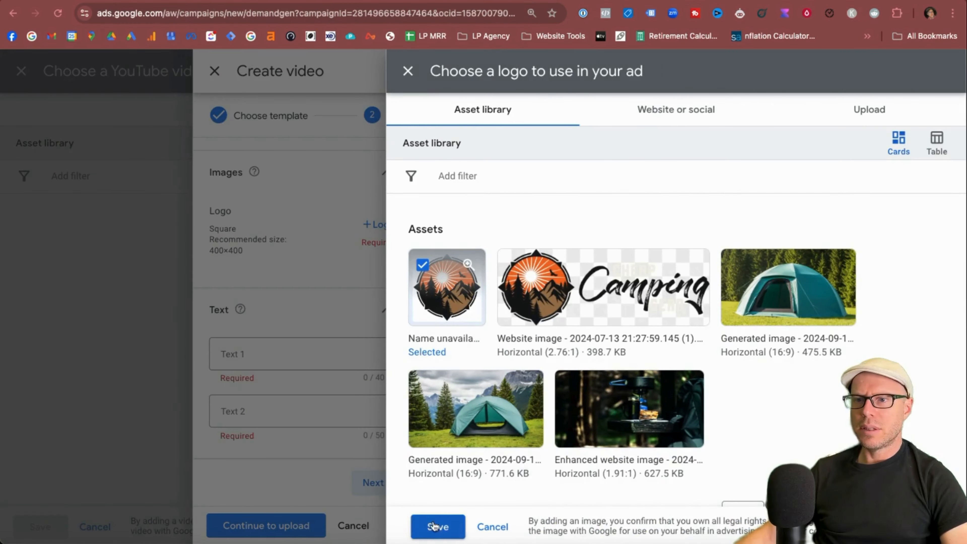
Step: Set Text 1 to "Cheap Camping Gear" and Text 2 to "Best and Cheapest Tents Available", and start choosing the image for scene 2
{"action": "left_click", "coordinate": [270, 357]}
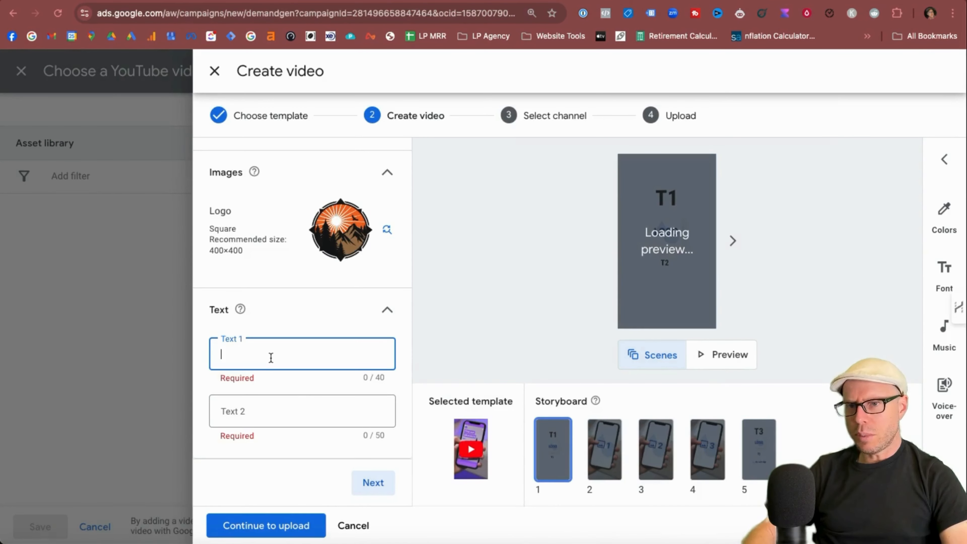
{"action": "type", "text": "Cheap Campagi"}
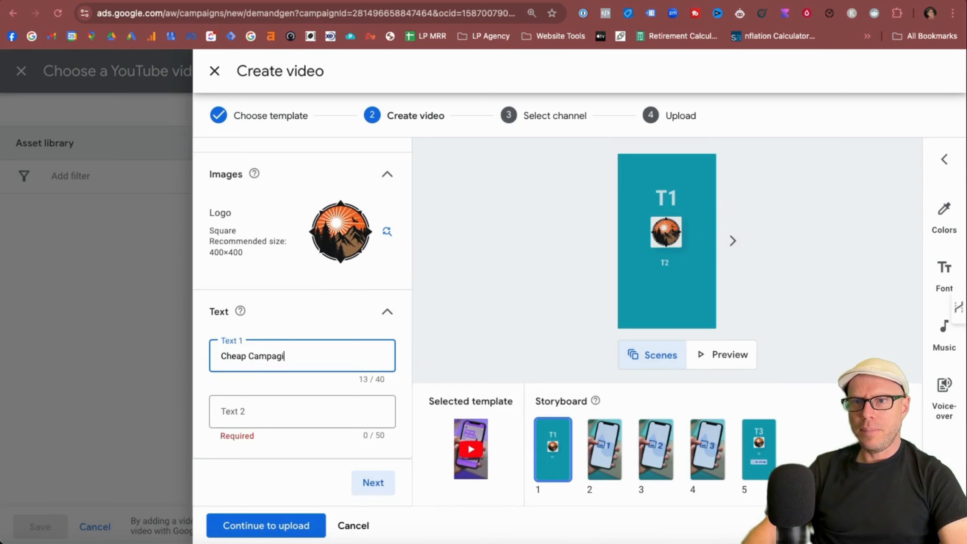
{"action": "key", "text": "BackSpace"}
{"action": "key", "text": "BackSpace"}
{"action": "key", "text": "BackSpace"}
{"action": "type", "text": "ing Gear"}
{"action": "key", "text": "Tab"}
{"action": "type", "text": "Best and Cheapest "}
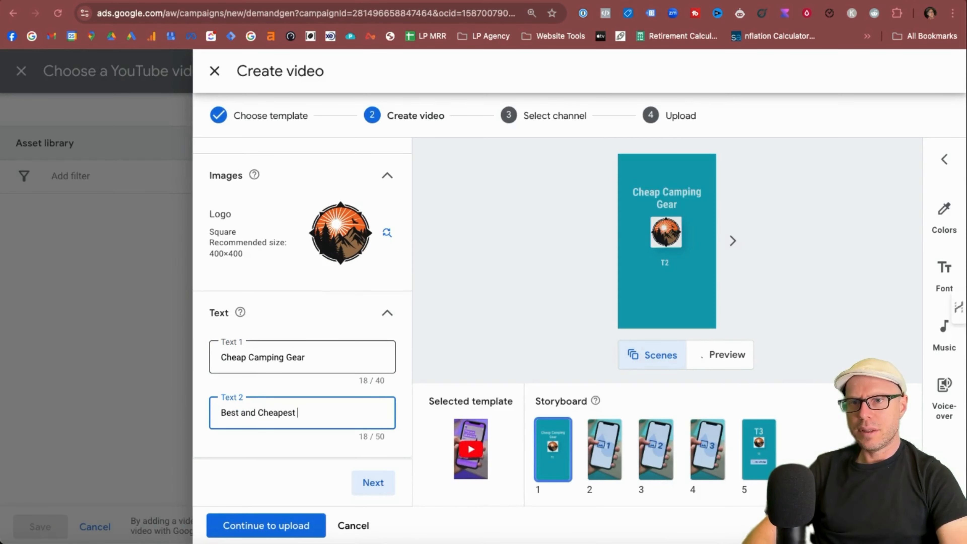
{"action": "type", "text": "Tents available"}
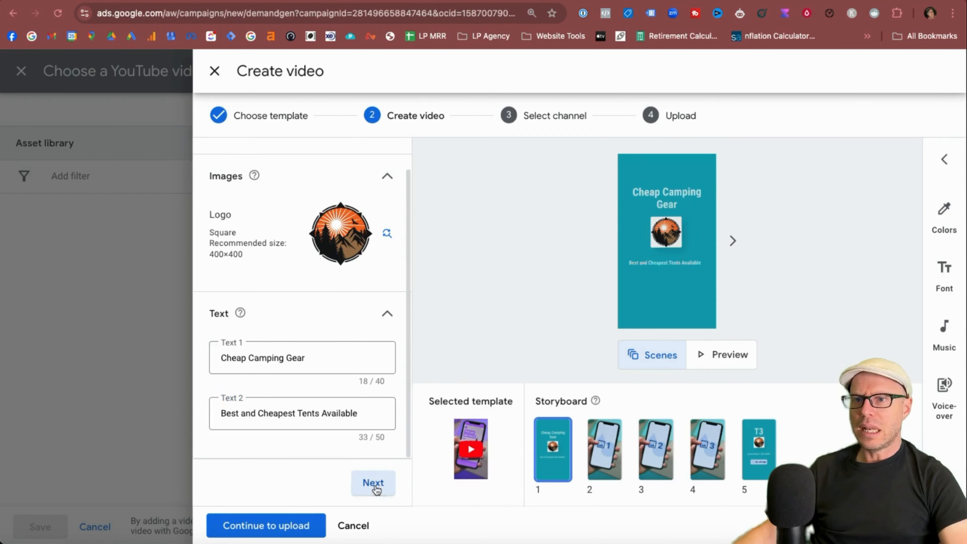
{"action": "left_click", "coordinate": [372, 484]}
{"action": "left_click", "coordinate": [375, 261]}
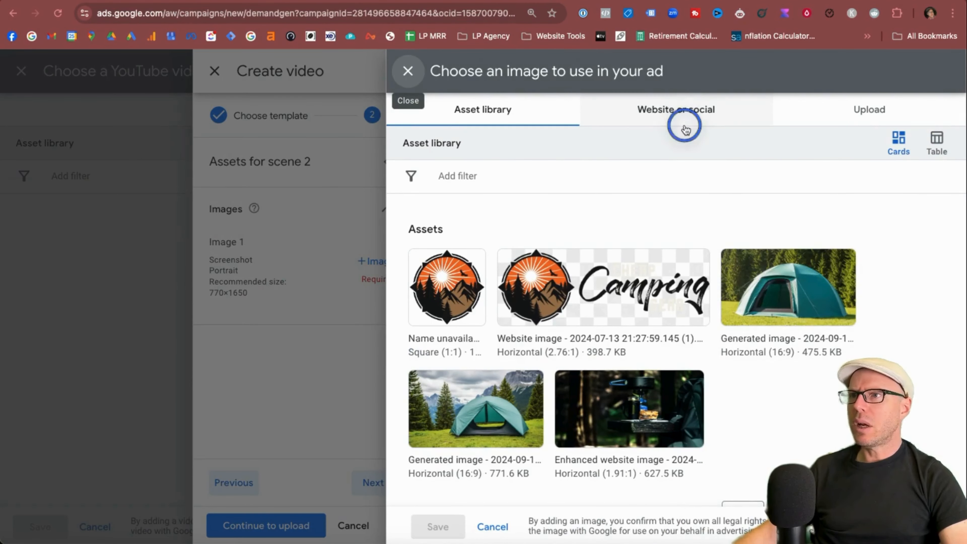
Step: Scan cheapcampinggear.net/products/ultralight-fabric-camping-tents for images, try cropping the blue tent for scene 2, and return to the asset library
{"action": "left_click", "coordinate": [685, 114]}
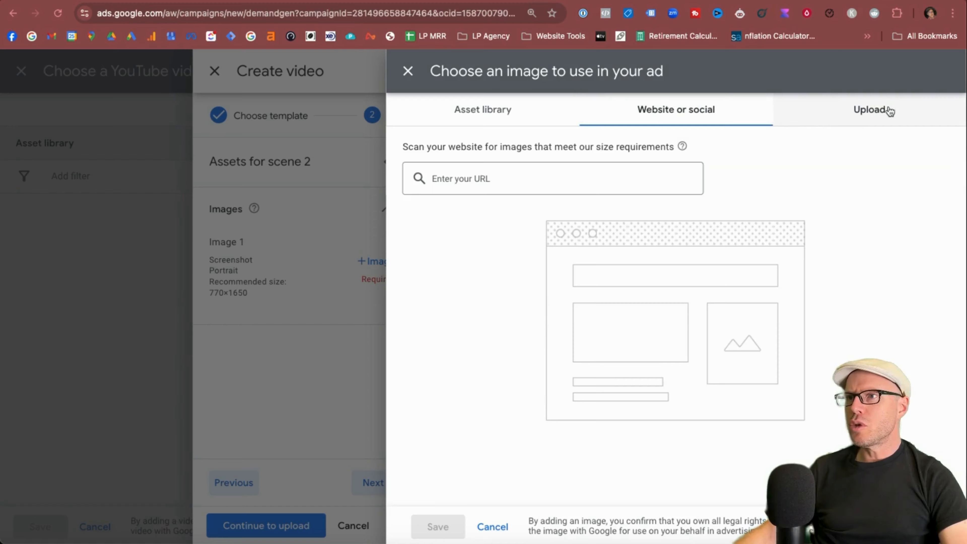
{"action": "left_click", "coordinate": [512, 182]}
{"action": "key", "text": "super+v"}
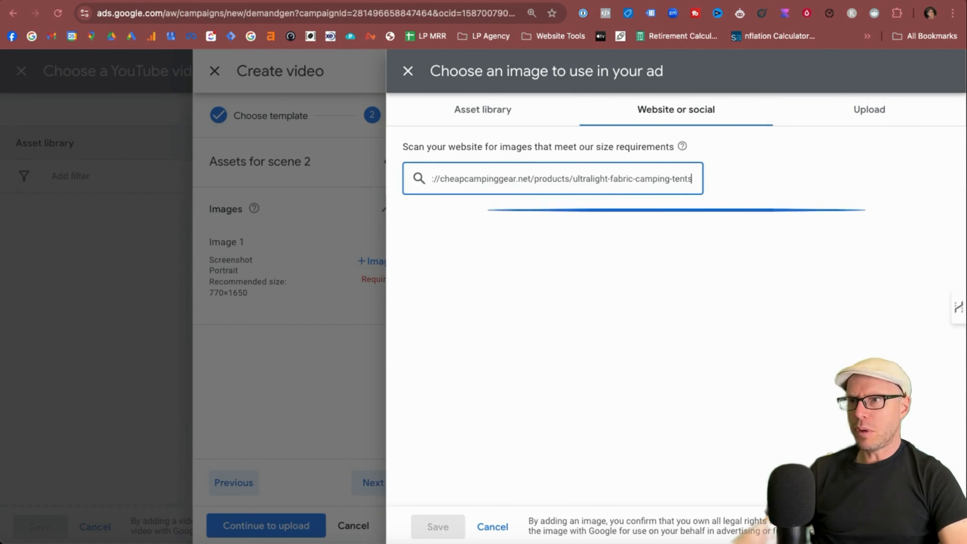
{"action": "left_click", "coordinate": [441, 282]}
{"action": "mouse_move", "coordinate": [570, 295]}
{"action": "left_mouse_down"}
{"action": "mouse_move", "coordinate": [685, 292]}
{"action": "mouse_move", "coordinate": [572, 311]}
{"action": "left_mouse_up"}
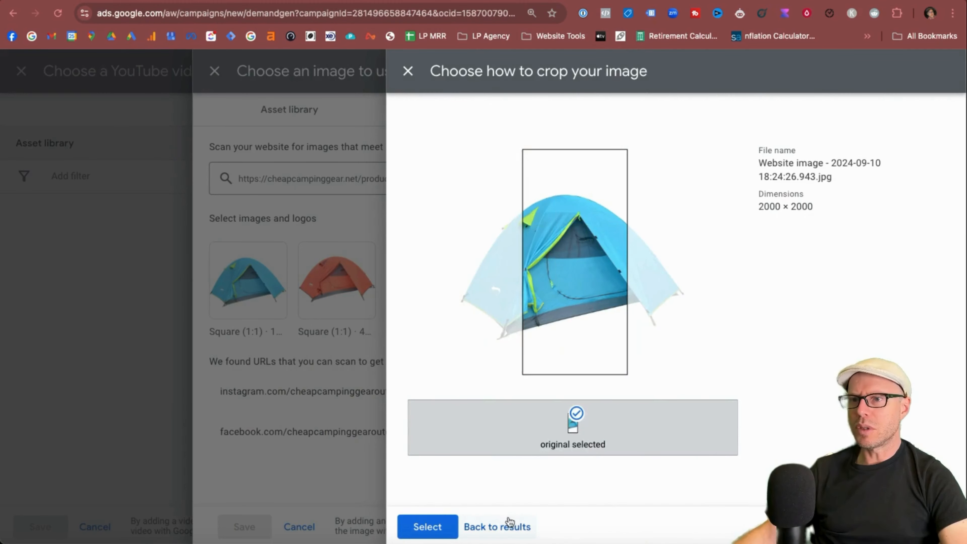
{"action": "left_click", "coordinate": [497, 527]}
{"action": "left_click", "coordinate": [415, 109]}
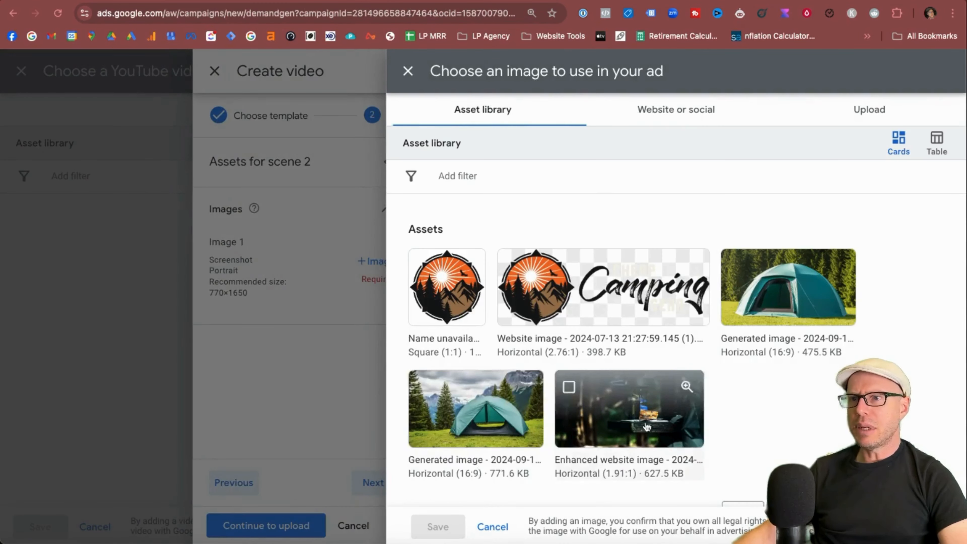
Step: Try the generated mountain tent and dome tent images for scene 2, shifting each portrait crop onto the tent's entrance
{"action": "left_click", "coordinate": [501, 436]}
{"action": "mouse_move", "coordinate": [571, 324]}
{"action": "left_mouse_down"}
{"action": "mouse_move", "coordinate": [626, 322]}
{"action": "mouse_move", "coordinate": [582, 333]}
{"action": "left_mouse_up"}
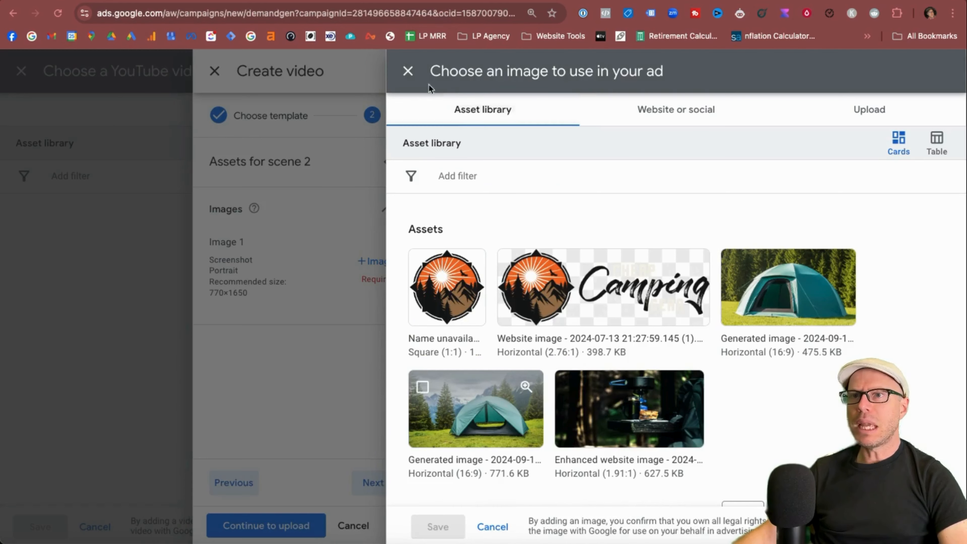
{"action": "scroll", "coordinate": [610, 381], "scroll_direction": "down", "scroll_amount": 1}
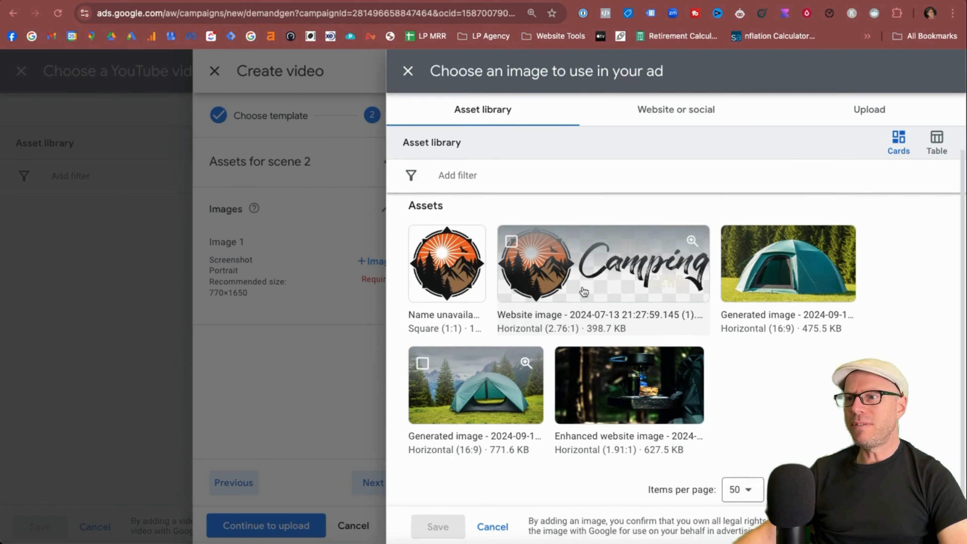
{"action": "scroll", "coordinate": [609, 381], "scroll_direction": "up", "scroll_amount": 1}
{"action": "left_click", "coordinate": [609, 404]}
{"action": "mouse_move", "coordinate": [604, 313]}
{"action": "left_mouse_down"}
{"action": "mouse_move", "coordinate": [635, 313]}
{"action": "mouse_move", "coordinate": [604, 314]}
{"action": "left_mouse_up"}
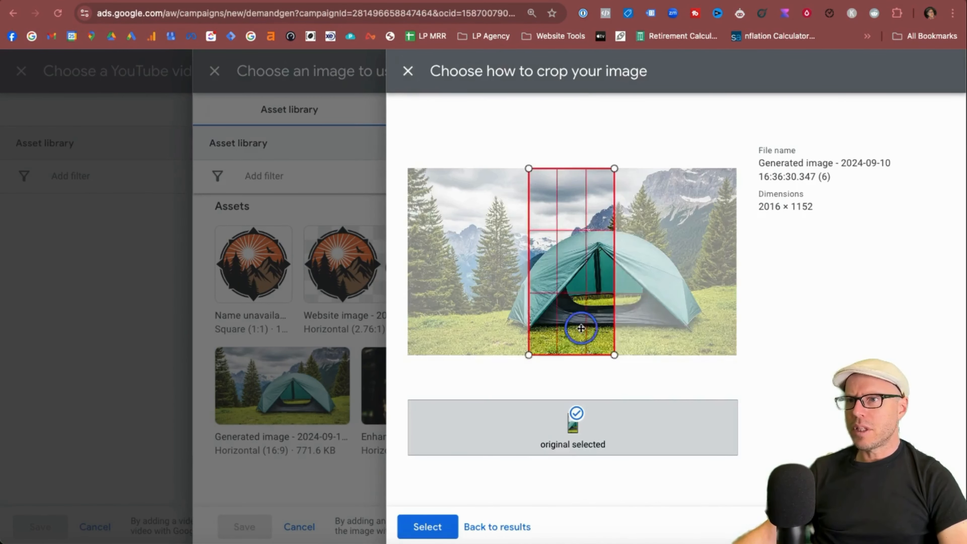
{"action": "left_click_drag", "start_coordinate": [581, 328], "coordinate": [608, 329]}
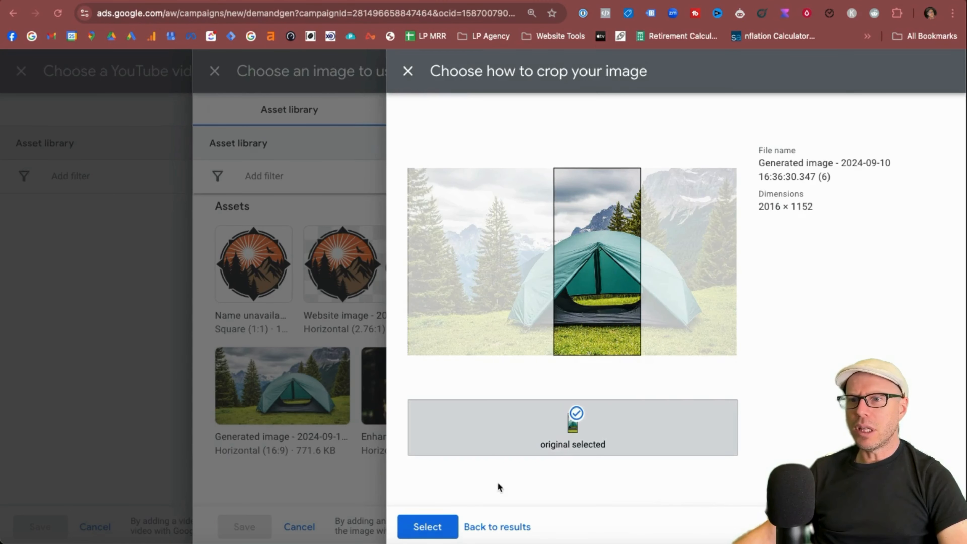
{"action": "left_click", "coordinate": [407, 537]}
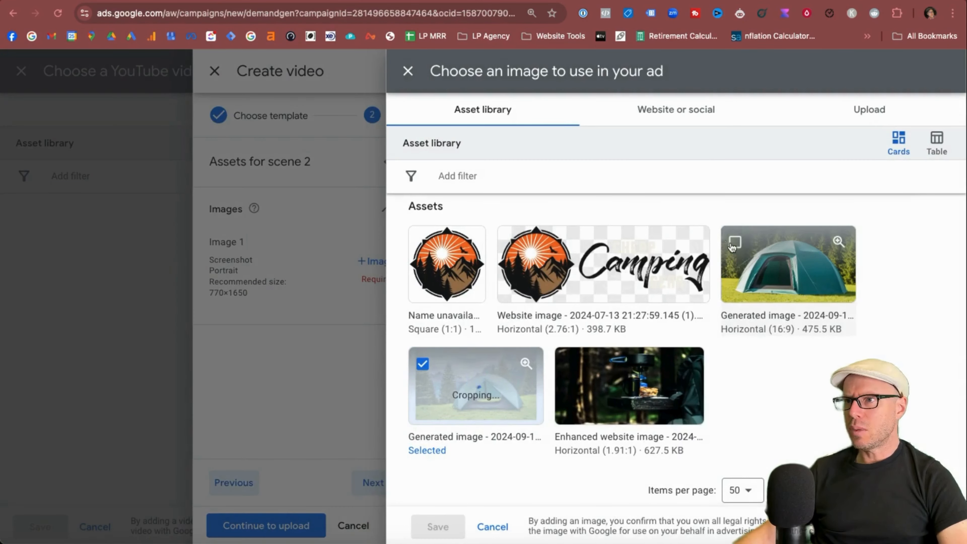
{"action": "left_click", "coordinate": [734, 243]}
{"action": "left_click_drag", "start_coordinate": [589, 342], "coordinate": [547, 342]}
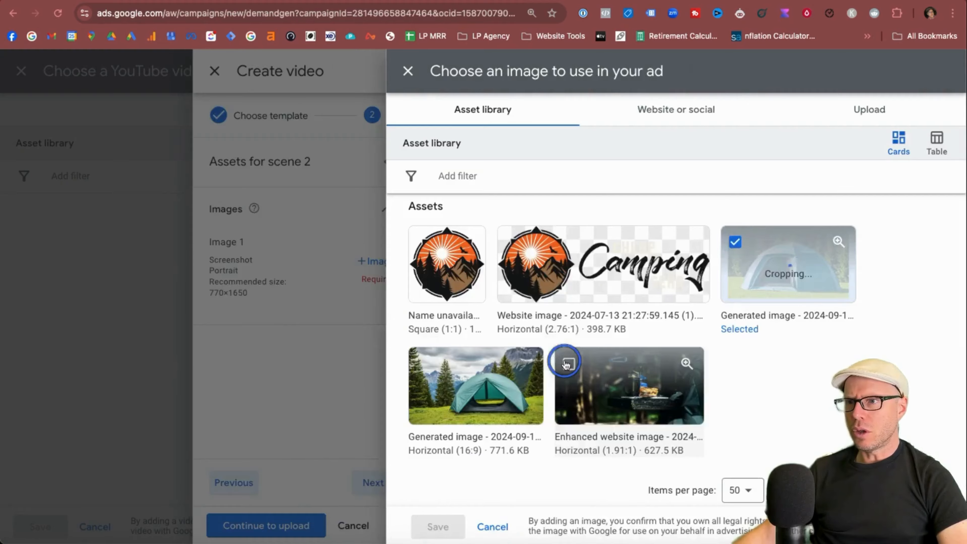
Step: Crop the enhanced website image of the camping stove around the stove and save it as scene 2's image
{"action": "left_click", "coordinate": [567, 361]}
{"action": "left_click_drag", "start_coordinate": [579, 329], "coordinate": [611, 335]}
{"action": "left_click", "coordinate": [426, 526]}
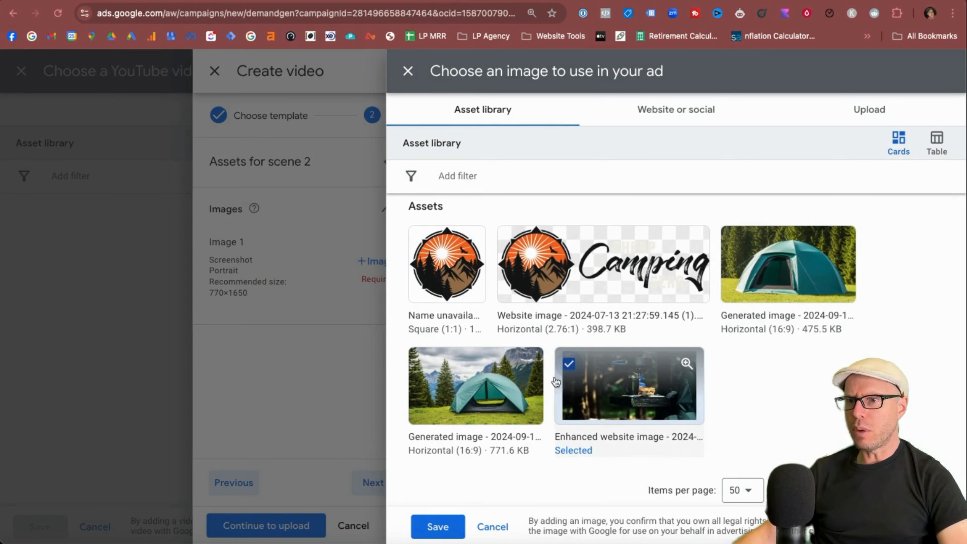
{"action": "left_click", "coordinate": [423, 526]}
Step: Go to scene 3 and save the generated dome tent image, cropped to its open entrance, as Image 2
{"action": "left_click", "coordinate": [369, 486]}
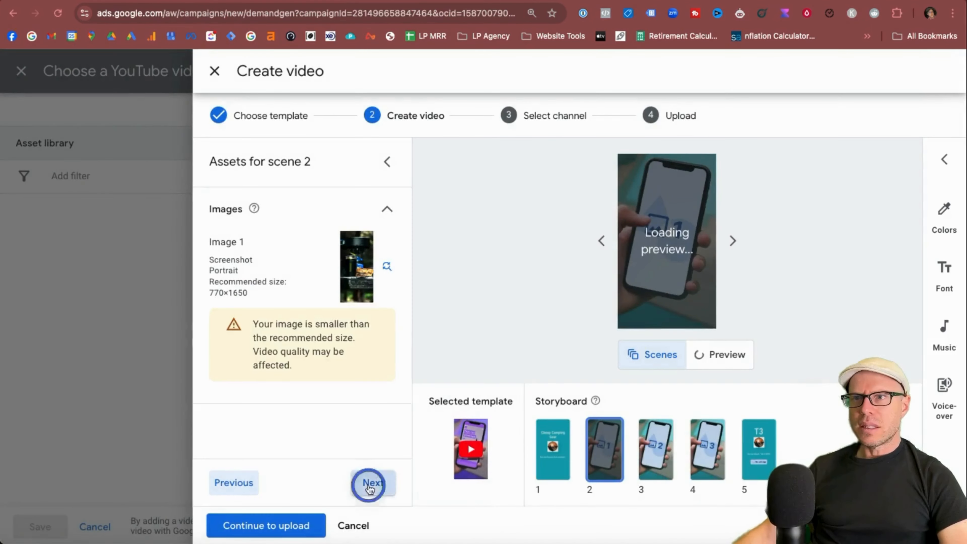
{"action": "left_click", "coordinate": [383, 254]}
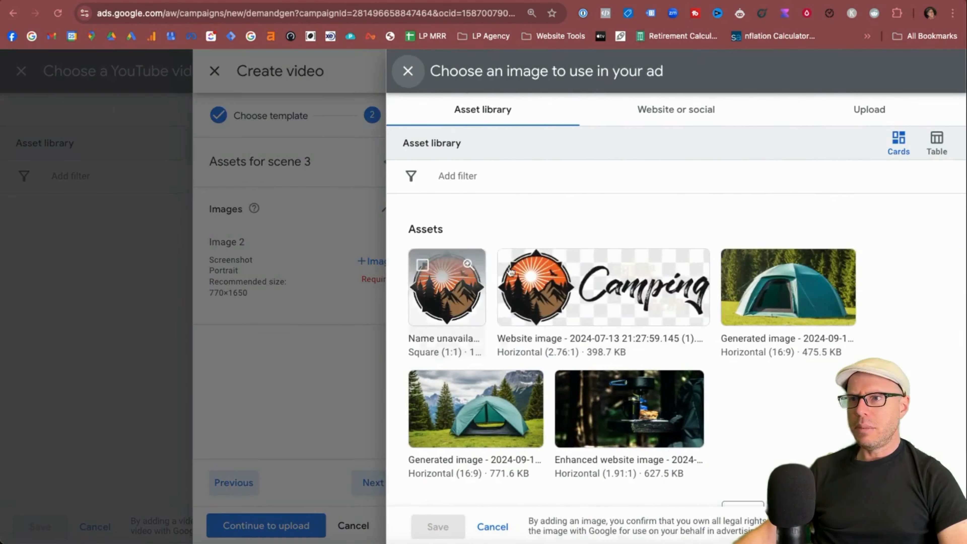
{"action": "left_click", "coordinate": [786, 285]}
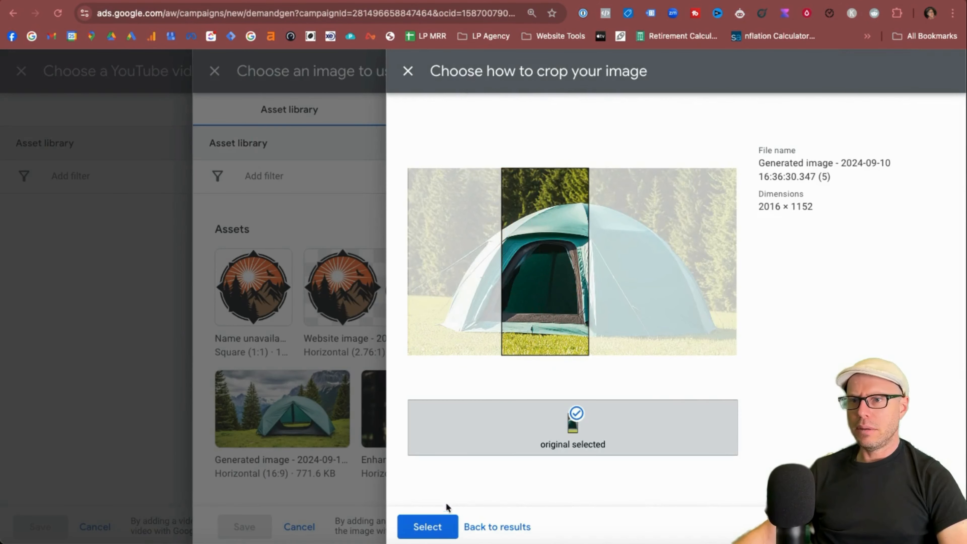
{"action": "left_click", "coordinate": [429, 526]}
{"action": "left_click", "coordinate": [424, 526]}
Step: Go to scene 4 and save the generated mountain tent image, cropped to its entrance, as Image 3
{"action": "left_click", "coordinate": [372, 485]}
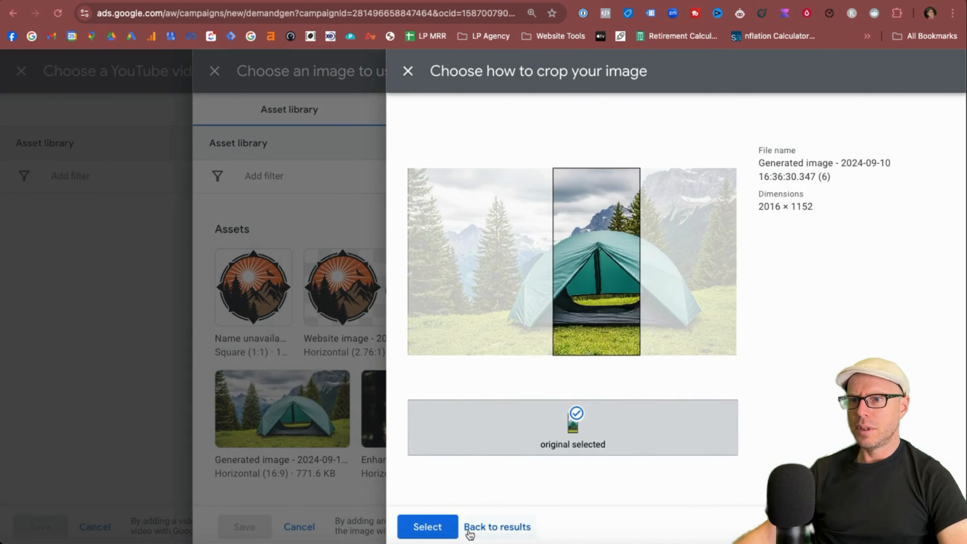
{"action": "left_click", "coordinate": [449, 528]}
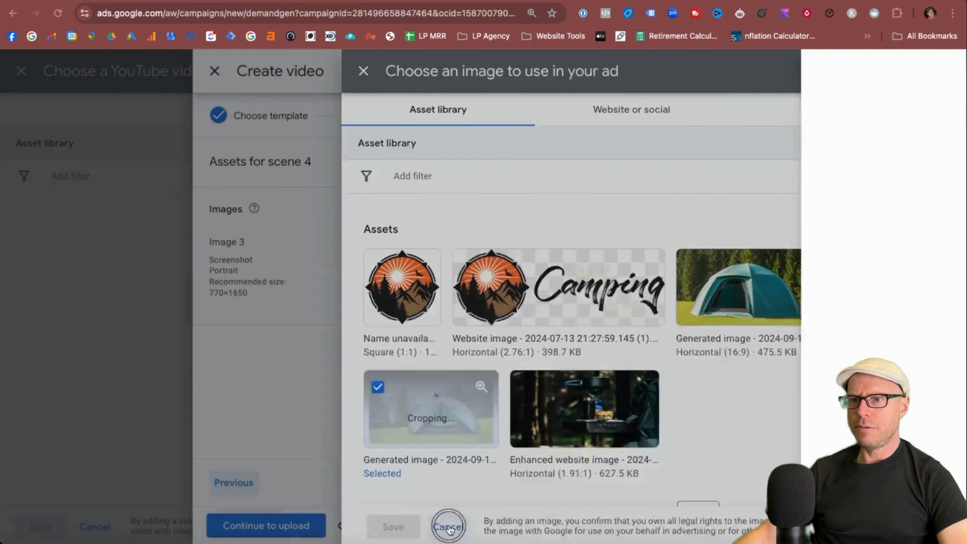
{"action": "left_click", "coordinate": [462, 527]}
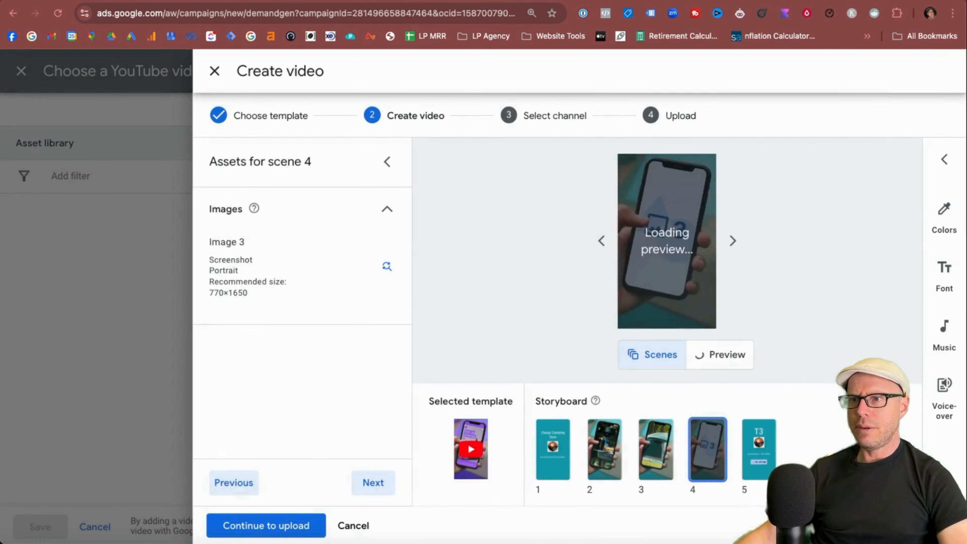
Step: Examine the video's color, font and music settings, and play the selected music track
{"action": "left_click", "coordinate": [945, 213]}
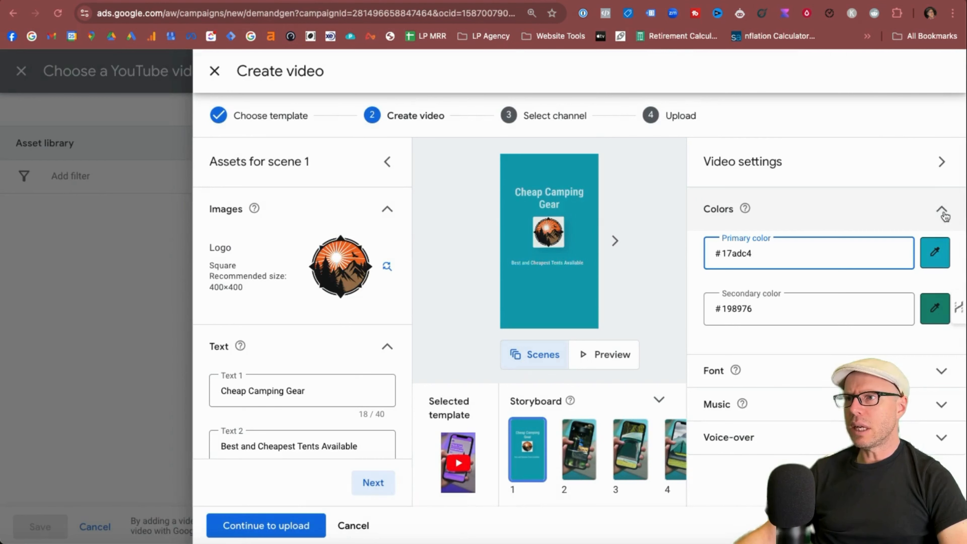
{"action": "left_click", "coordinate": [913, 373]}
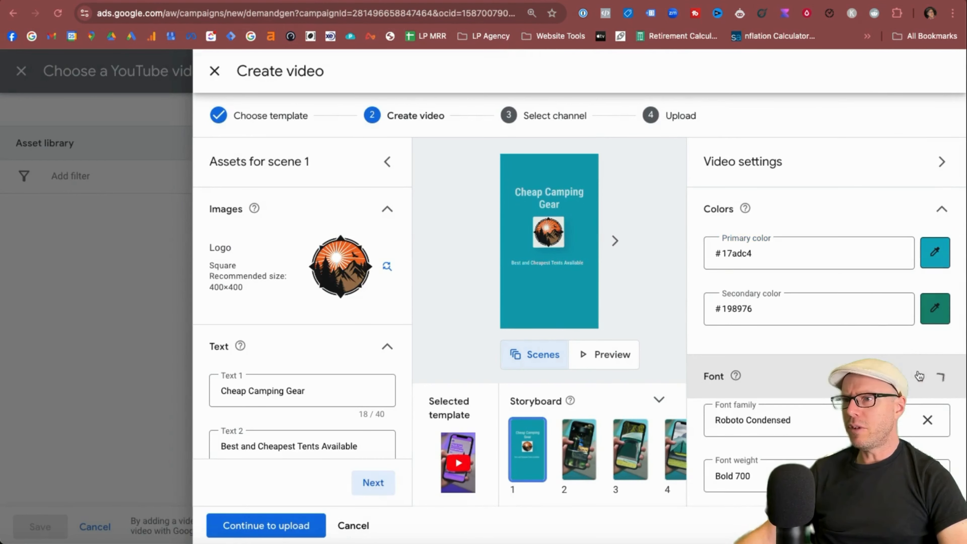
{"action": "scroll", "coordinate": [913, 374], "scroll_direction": "down", "scroll_amount": 2}
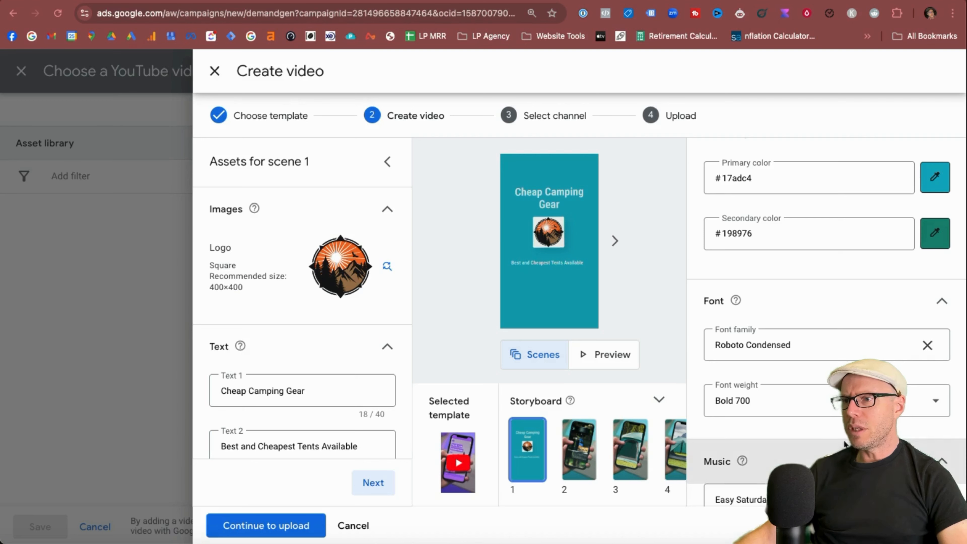
{"action": "scroll", "coordinate": [948, 401], "scroll_direction": "down", "scroll_amount": 1}
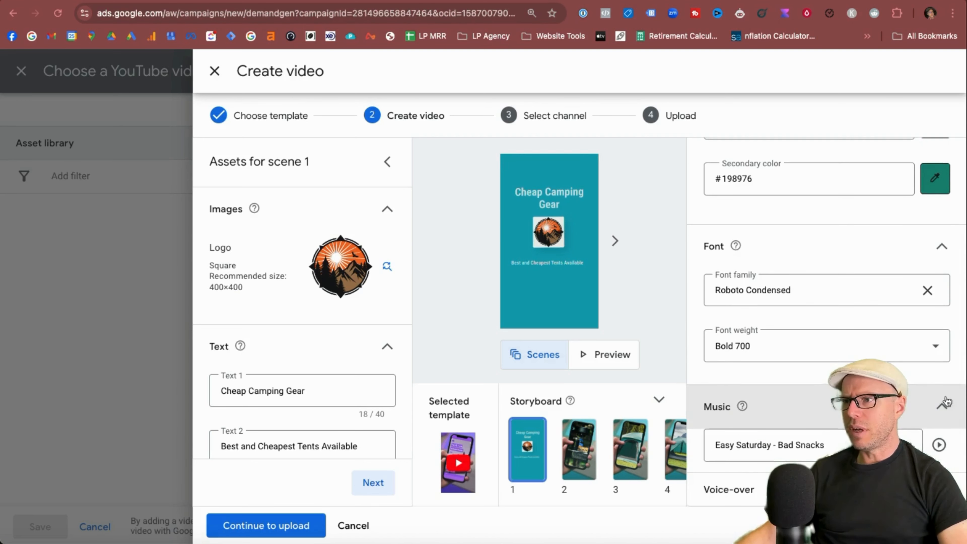
{"action": "left_click", "coordinate": [940, 445]}
{"action": "left_click", "coordinate": [942, 406]}
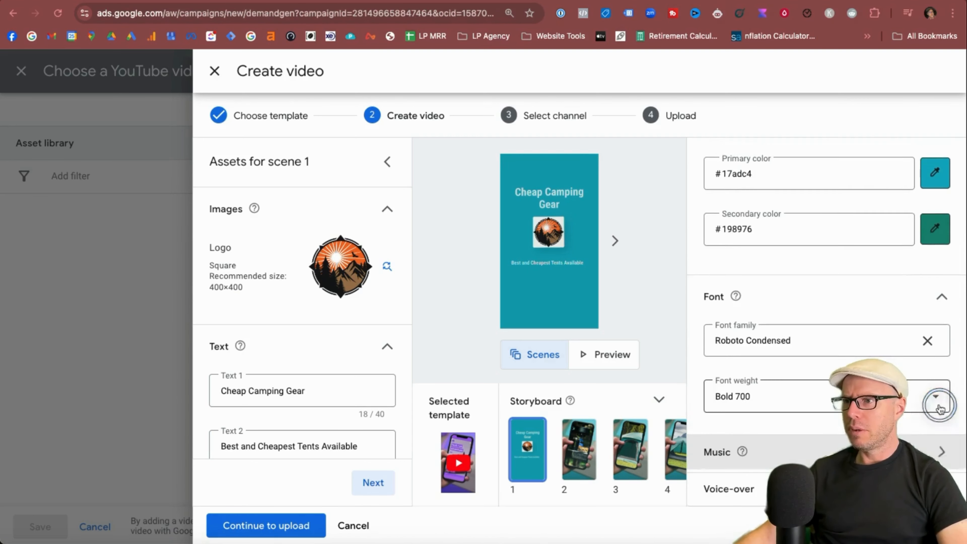
Step: Examine the voice-over volumes, message field and available voices without changing them, and close the video settings
{"action": "left_click", "coordinate": [942, 489]}
{"action": "scroll", "coordinate": [824, 331], "scroll_direction": "up", "scroll_amount": 4}
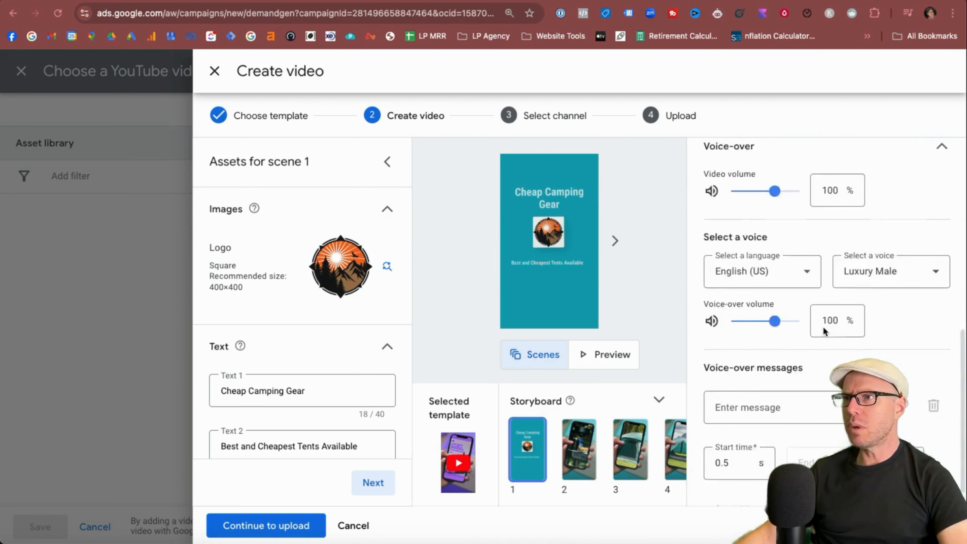
{"action": "scroll", "coordinate": [824, 331], "scroll_direction": "down", "scroll_amount": 3}
{"action": "left_click", "coordinate": [773, 433]}
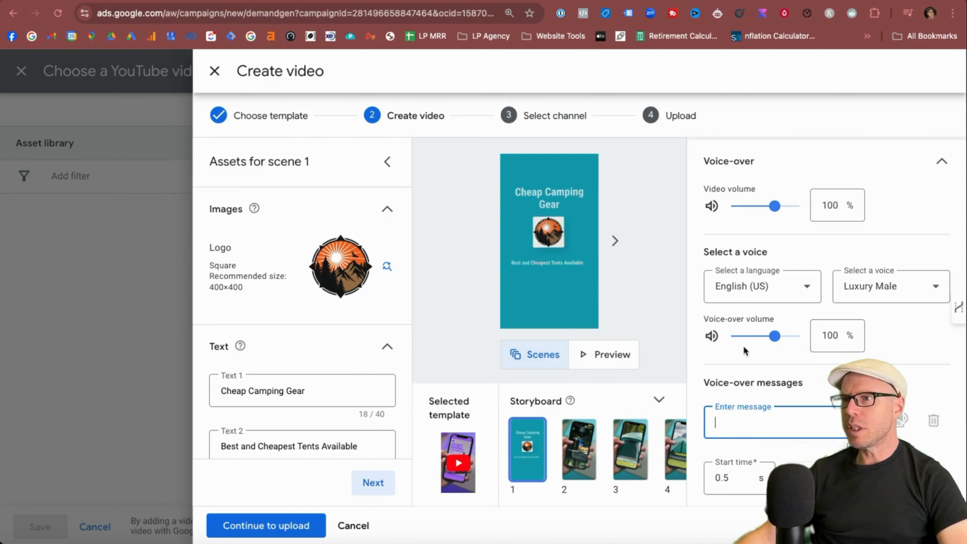
{"action": "left_click", "coordinate": [923, 290]}
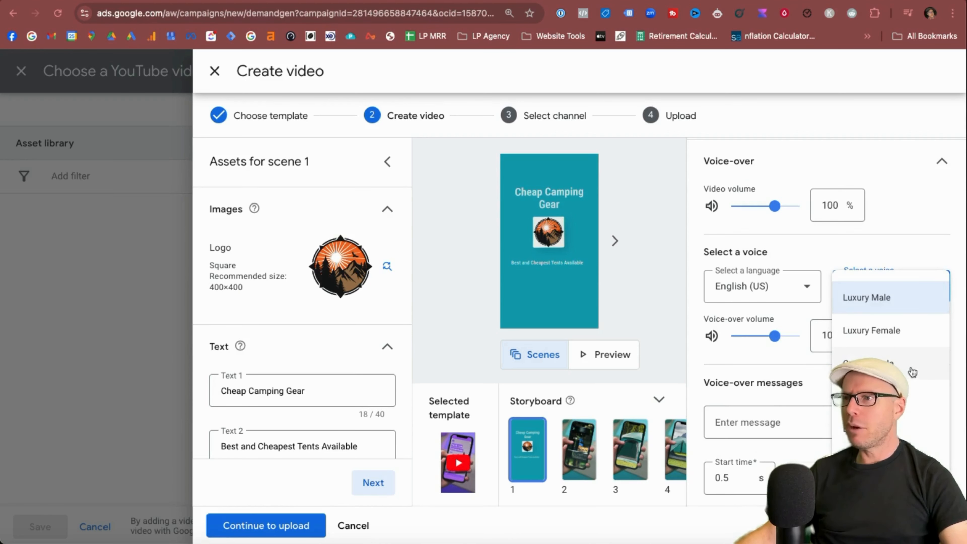
{"action": "left_click", "coordinate": [910, 231]}
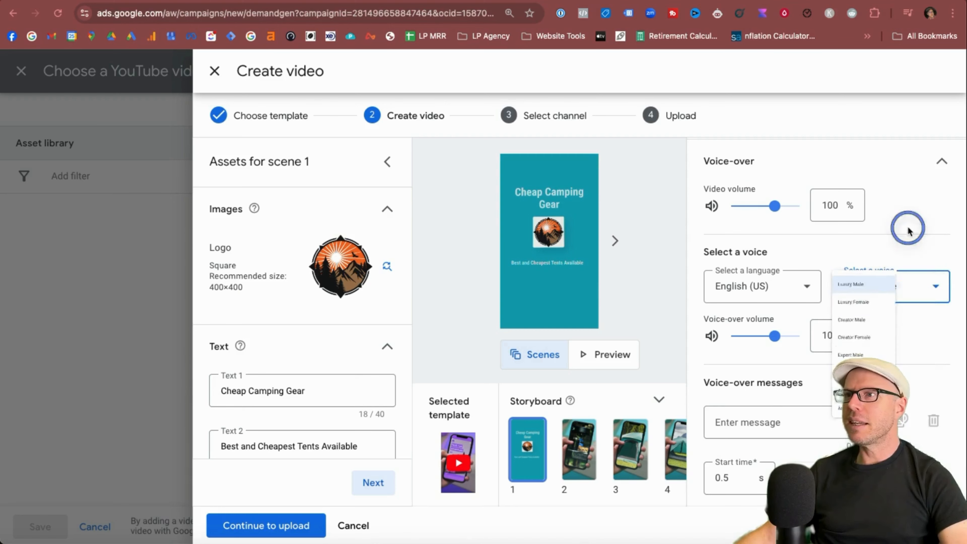
{"action": "left_click", "coordinate": [939, 171]}
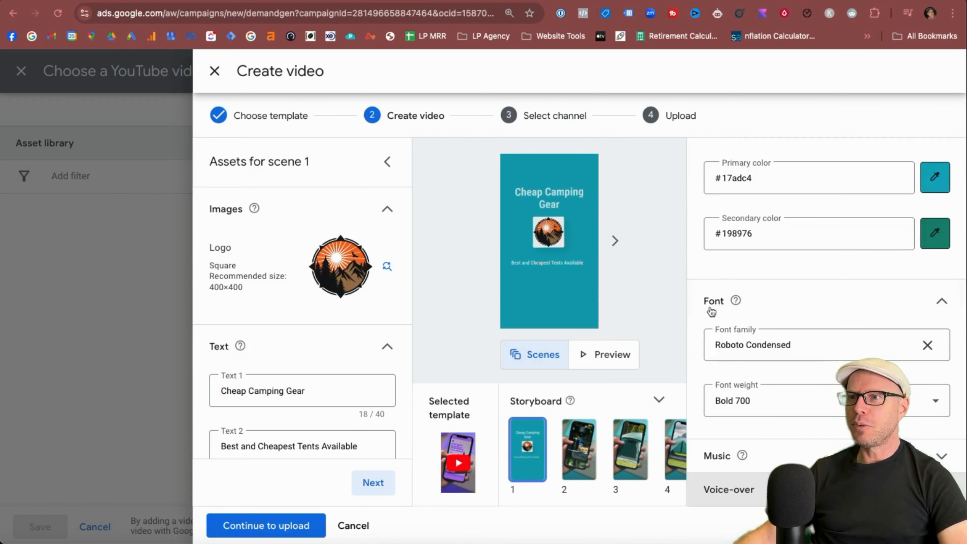
{"action": "scroll", "coordinate": [855, 297], "scroll_direction": "up", "scroll_amount": 3}
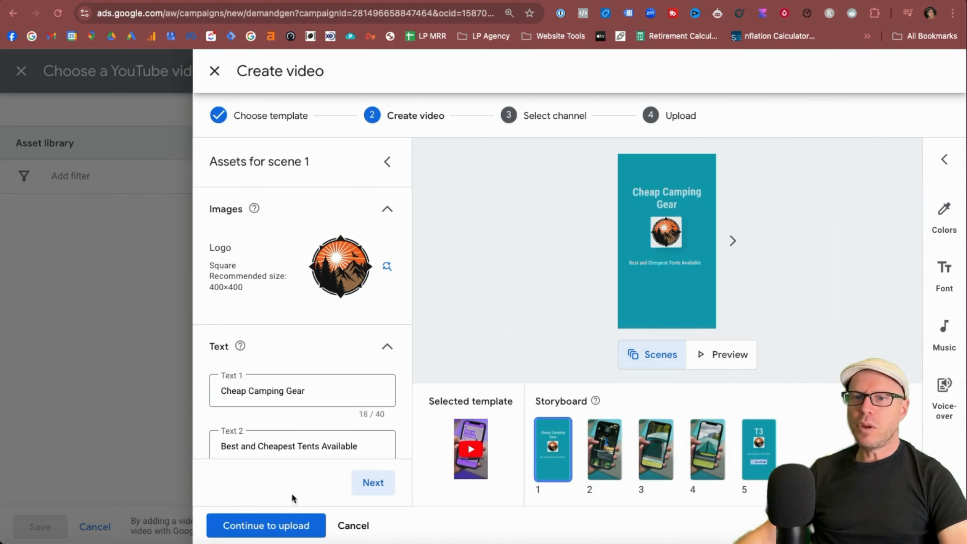
Step: Complete scene 5 with "Cheap Camping Gear" as Text 3 and the horizontal Camping logo image as the store badge
{"action": "left_click", "coordinate": [267, 526]}
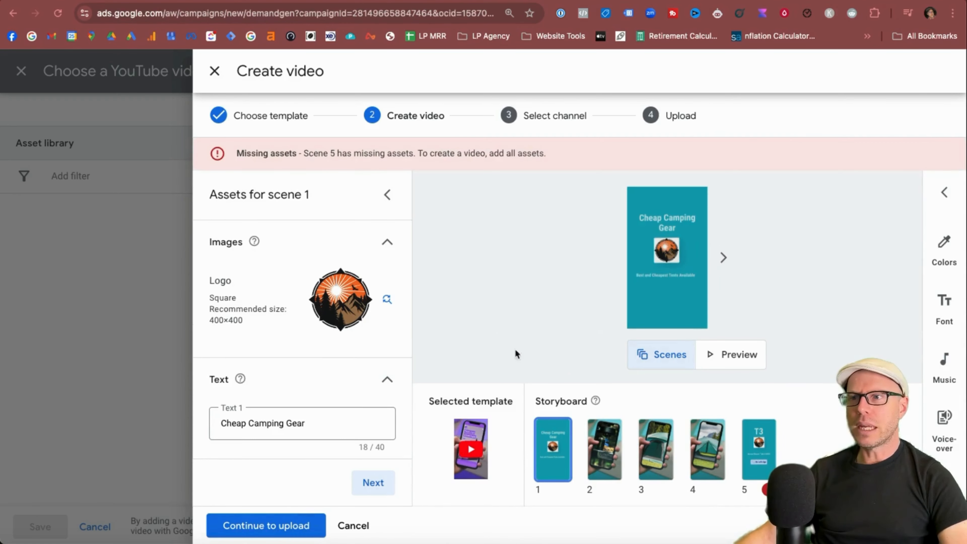
{"action": "left_click", "coordinate": [764, 449]}
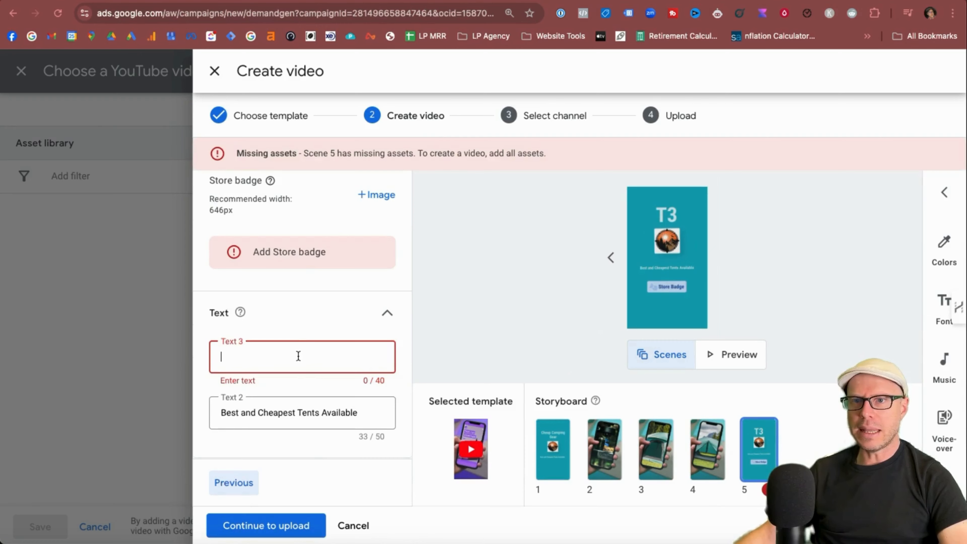
{"action": "scroll", "coordinate": [321, 368], "scroll_direction": "up", "scroll_amount": 4}
{"action": "left_click", "coordinate": [373, 332]}
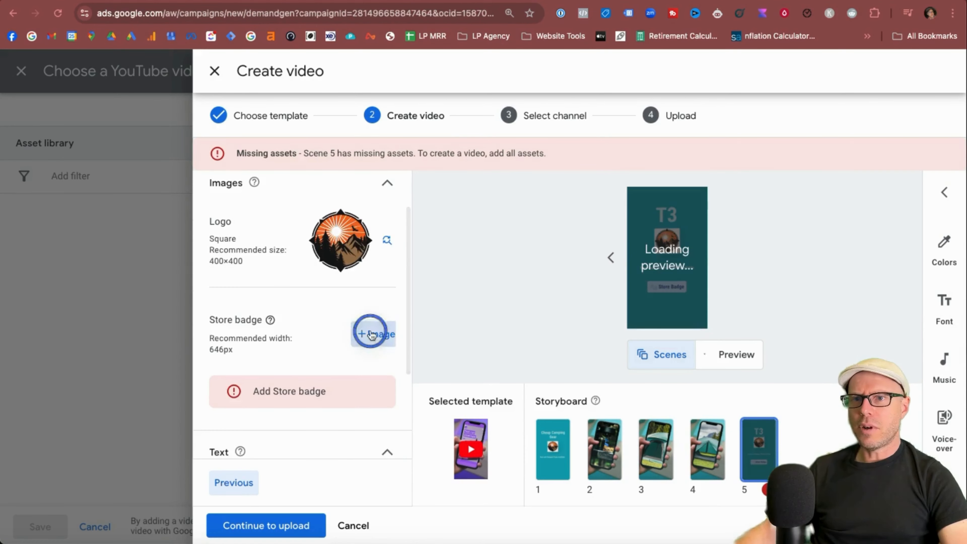
{"action": "left_click", "coordinate": [528, 312]}
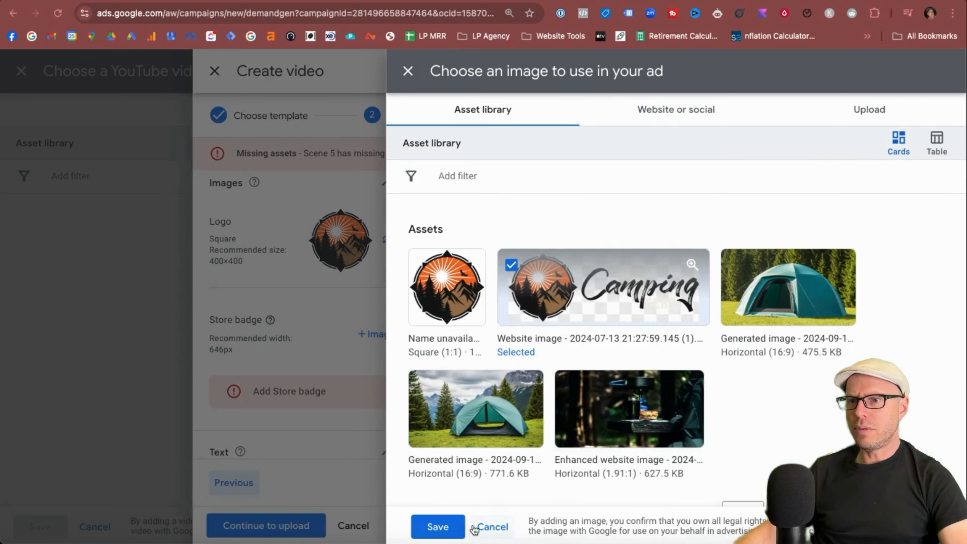
{"action": "left_click", "coordinate": [456, 528]}
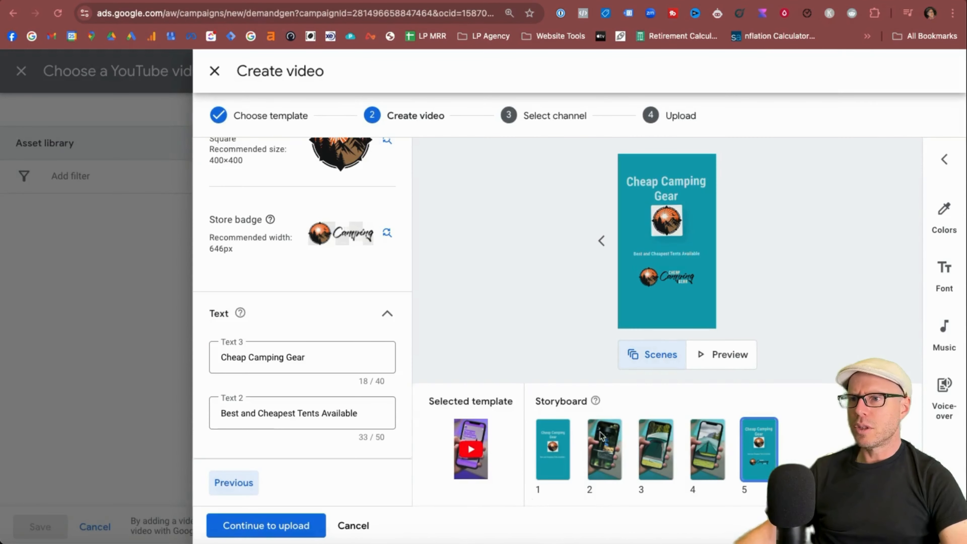
Step: Preview the finished video and upload it to the YouTube-created video ad storage channel with "Tents" added to its name
{"action": "left_click", "coordinate": [711, 353]}
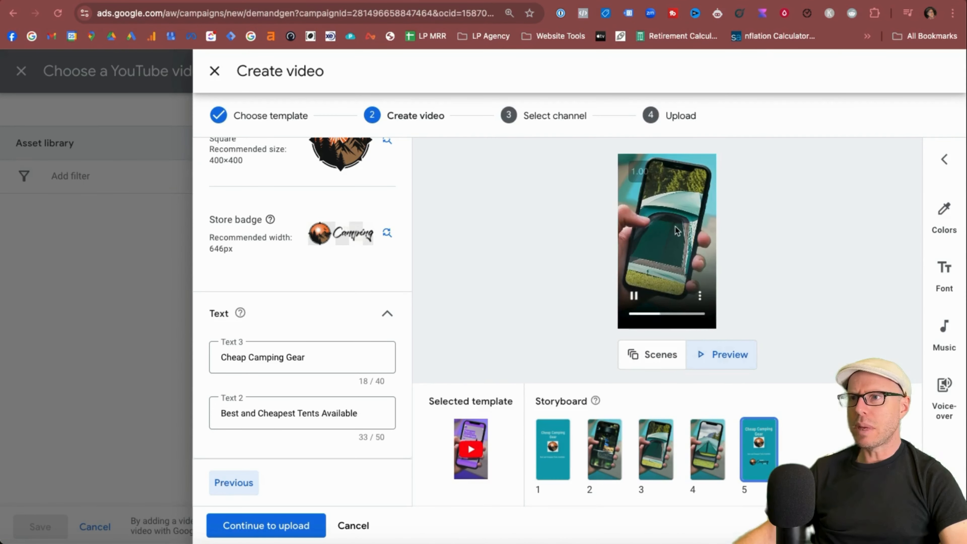
{"action": "key", "text": "super+equal"}
{"action": "key", "text": "super+minus"}
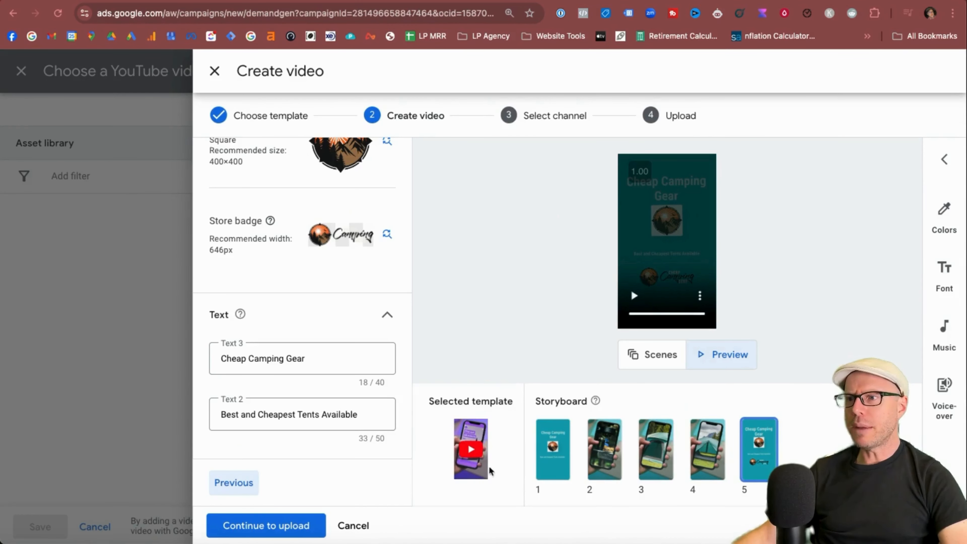
{"action": "left_click", "coordinate": [312, 528]}
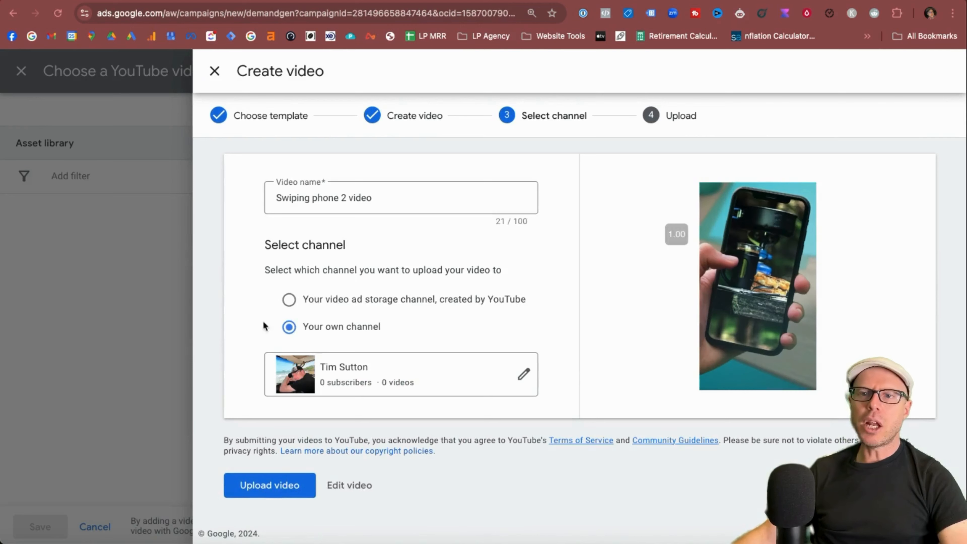
{"action": "left_click", "coordinate": [290, 301]}
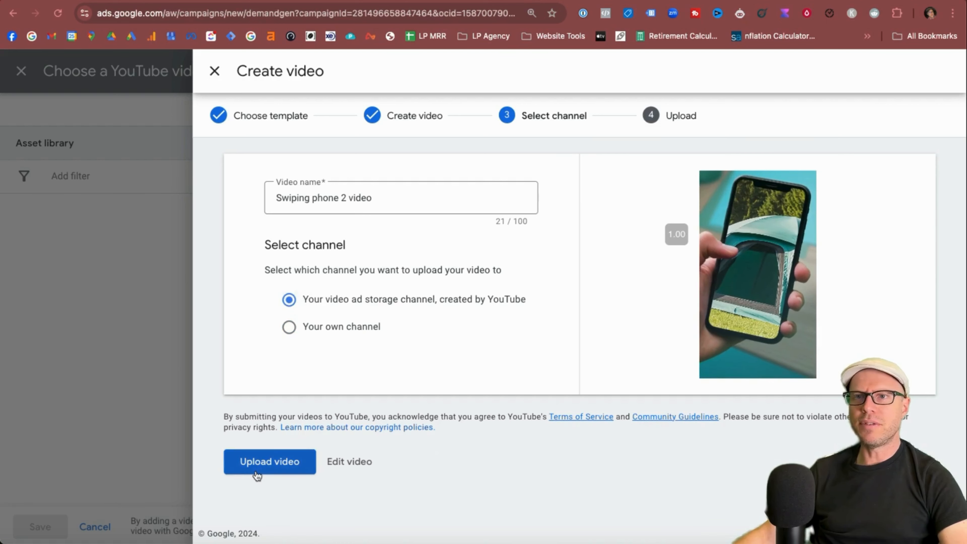
{"action": "left_click", "coordinate": [388, 199]}
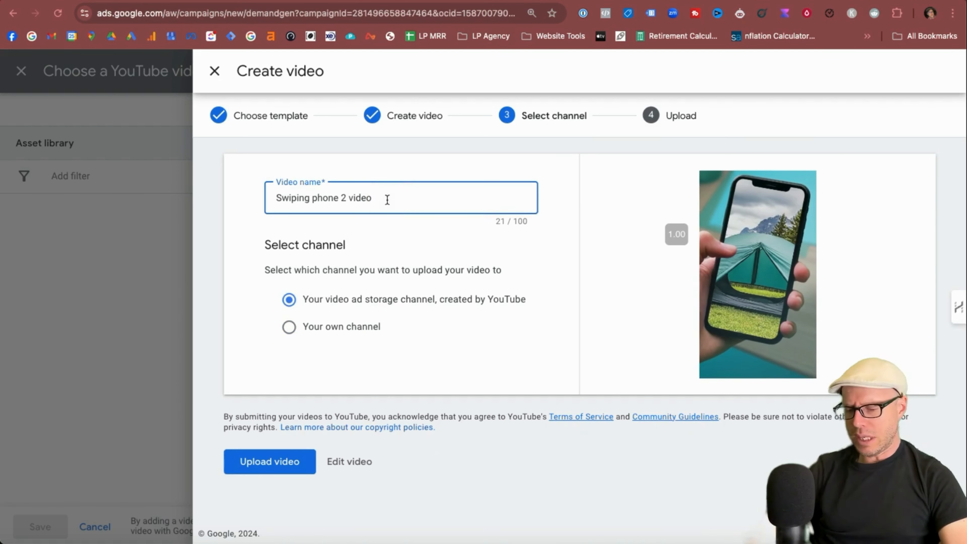
{"action": "type", "text": "Tents"}
{"action": "left_click", "coordinate": [267, 462]}
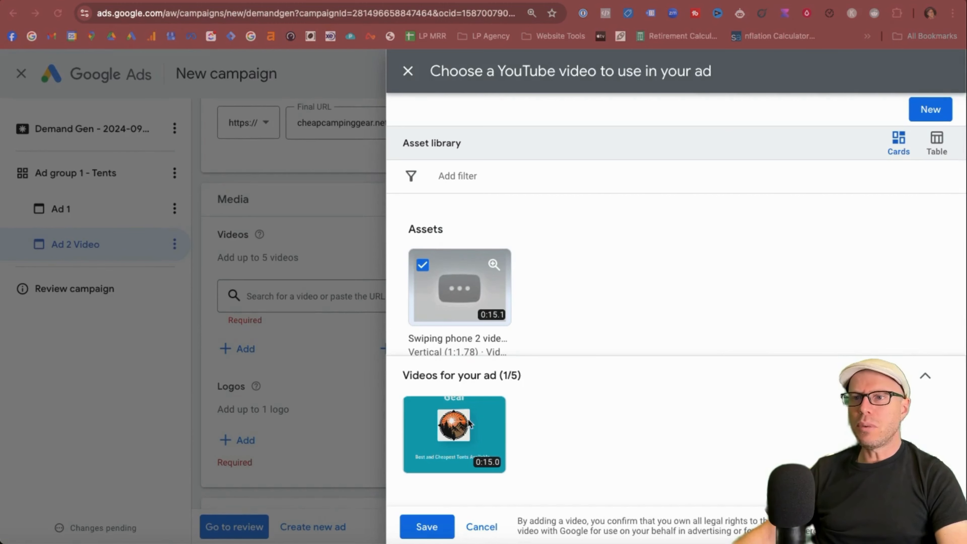
Step: Add the uploaded video and the square mountain logo to the Ad 2 Video media assets
{"action": "left_click", "coordinate": [423, 534]}
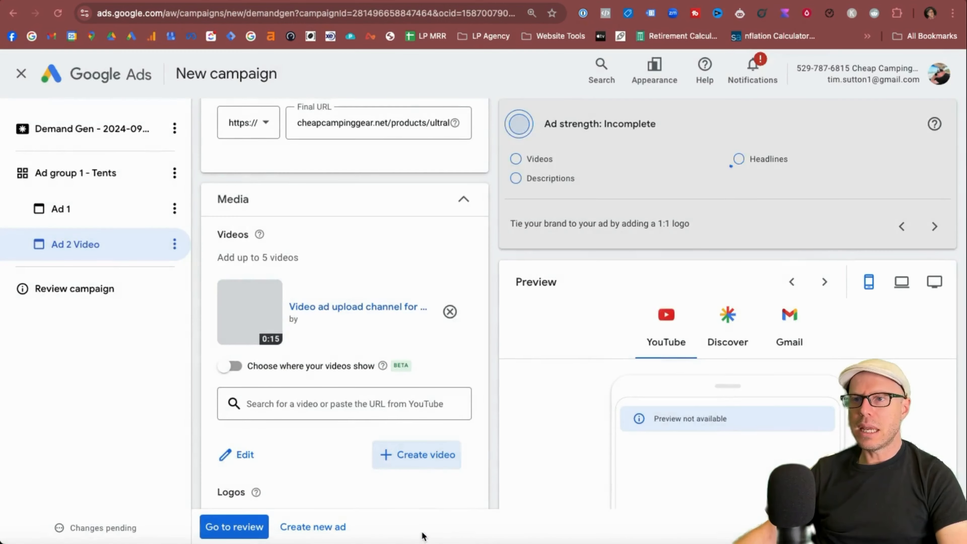
{"action": "scroll", "coordinate": [266, 381], "scroll_direction": "down", "scroll_amount": 4}
{"action": "left_click", "coordinate": [246, 395]}
{"action": "left_click", "coordinate": [450, 318]}
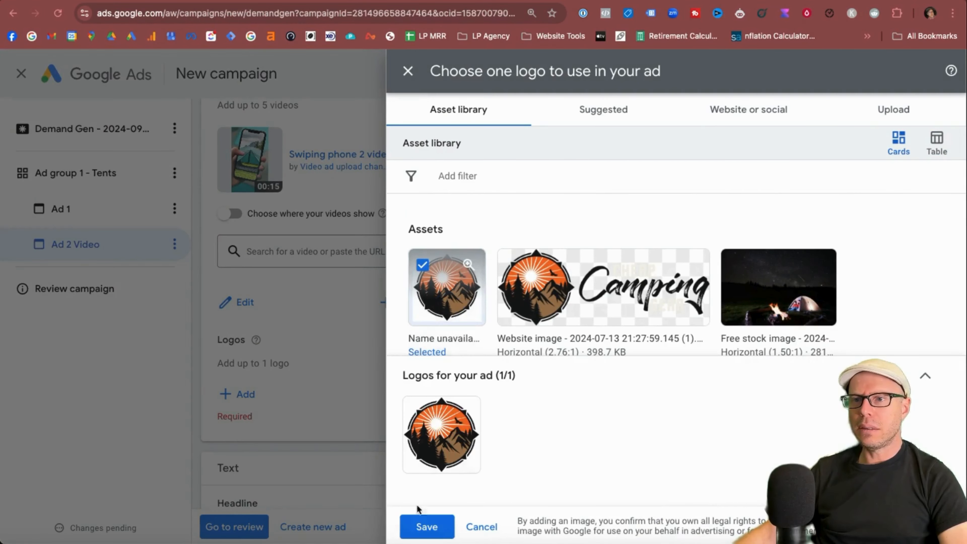
{"action": "left_click", "coordinate": [428, 527]}
Step: Add suggested headlines including "Cheap Camping Gear" and the long headline "Get the best comfort with Ultralight Fabric Camping Tents" to the video ad
{"action": "scroll", "coordinate": [357, 406], "scroll_direction": "down", "scroll_amount": 6}
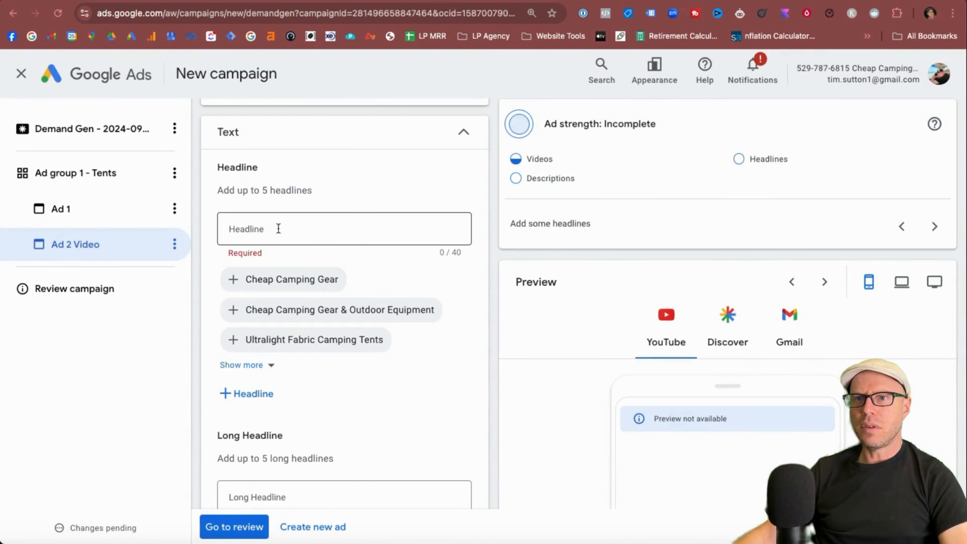
{"action": "left_click", "coordinate": [250, 285]}
{"action": "left_click", "coordinate": [257, 393]}
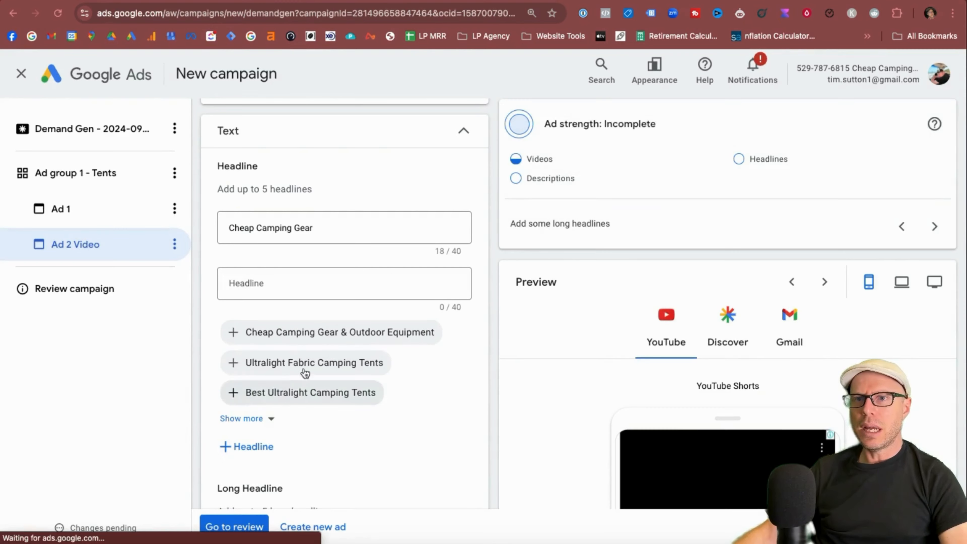
{"action": "scroll", "coordinate": [225, 381], "scroll_direction": "down", "scroll_amount": 5}
{"action": "left_click", "coordinate": [234, 393]}
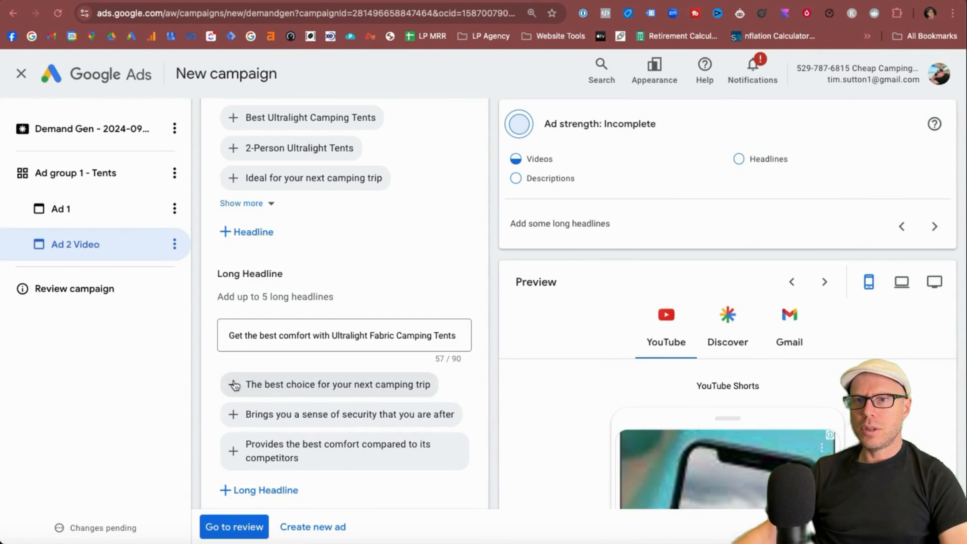
{"action": "scroll", "coordinate": [267, 351], "scroll_direction": "down", "scroll_amount": 5}
{"action": "scroll", "coordinate": [343, 380], "scroll_direction": "down", "scroll_amount": 8}
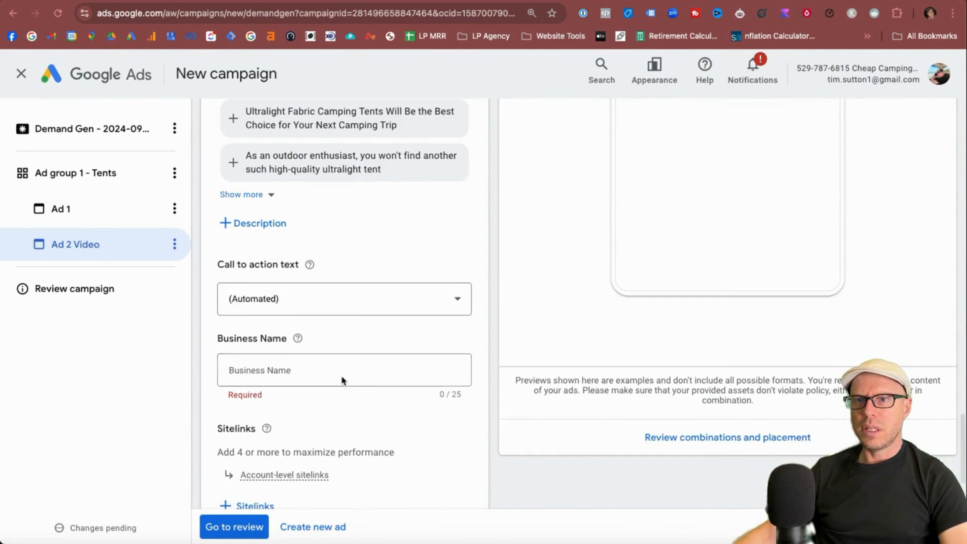
Step: Set the video ad's call to action to "Shop now" and its business name to "Cheap Camping Gear"
{"action": "left_click", "coordinate": [410, 298]}
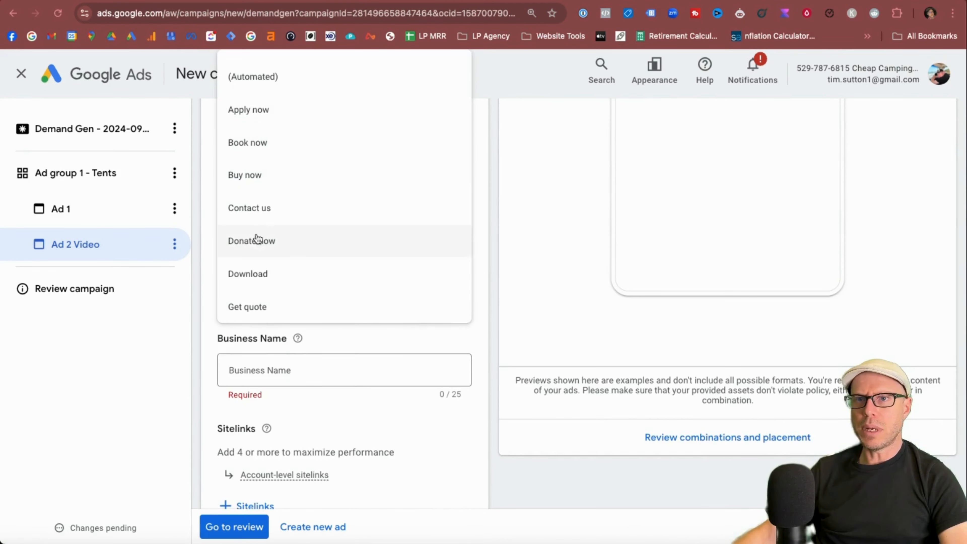
{"action": "key", "text": "Escape"}
{"action": "left_click", "coordinate": [427, 301]}
{"action": "left_click", "coordinate": [259, 206]}
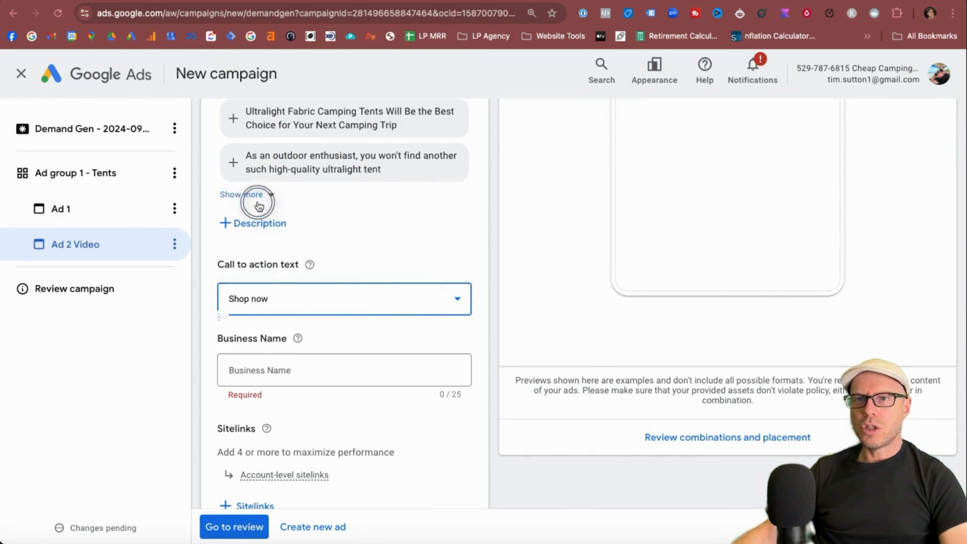
{"action": "left_click", "coordinate": [336, 379]}
{"action": "type", "text": "Chearp"}
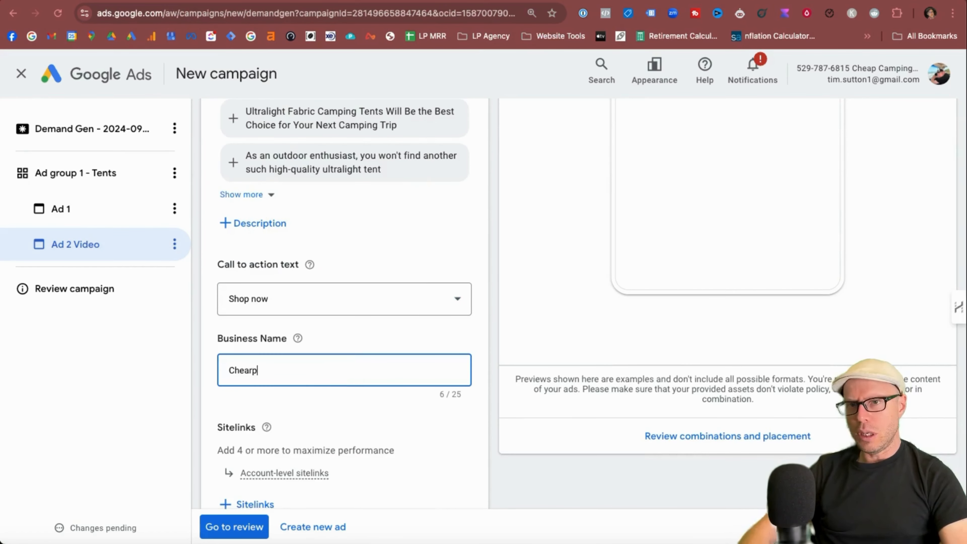
{"action": "type", "text": "Camping Gear"}
{"action": "scroll", "coordinate": [428, 372], "scroll_direction": "down", "scroll_amount": 4}
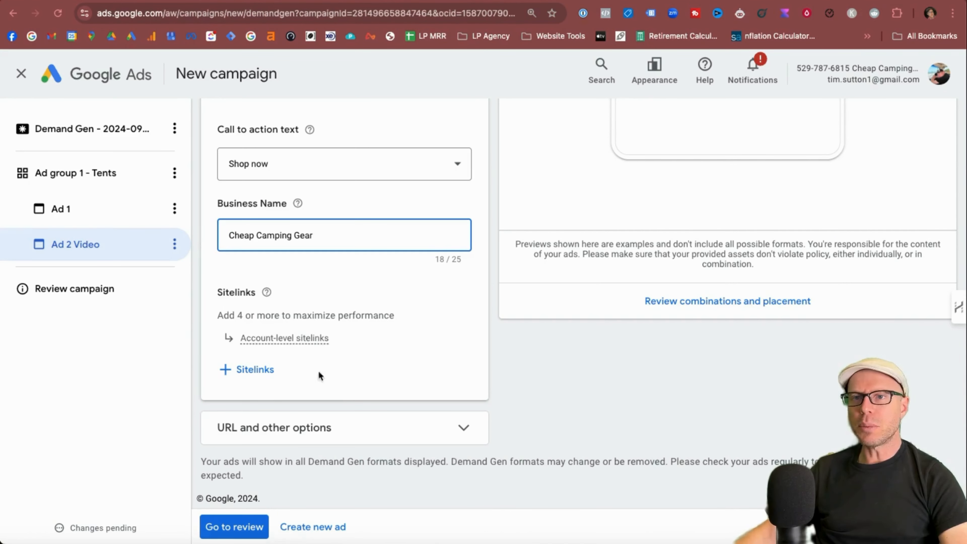
Step: Create a products only ad named "Ad 3 Product" with the cheapcampinggear.net tent product page as its final URL
{"action": "left_click", "coordinate": [313, 527]}
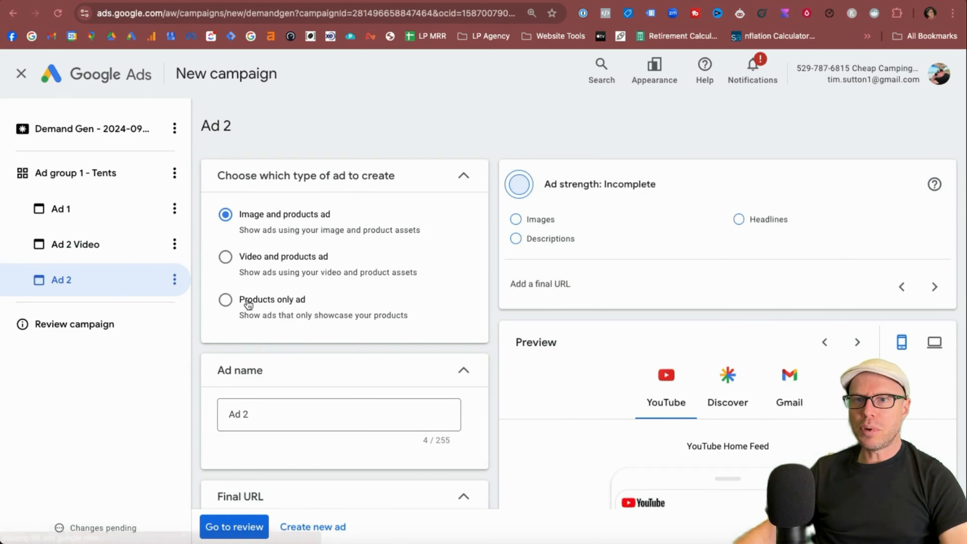
{"action": "left_click", "coordinate": [248, 304]}
{"action": "scroll", "coordinate": [362, 339], "scroll_direction": "down", "scroll_amount": 4}
{"action": "left_click", "coordinate": [261, 277]}
{"action": "key", "text": "BackSpace"}
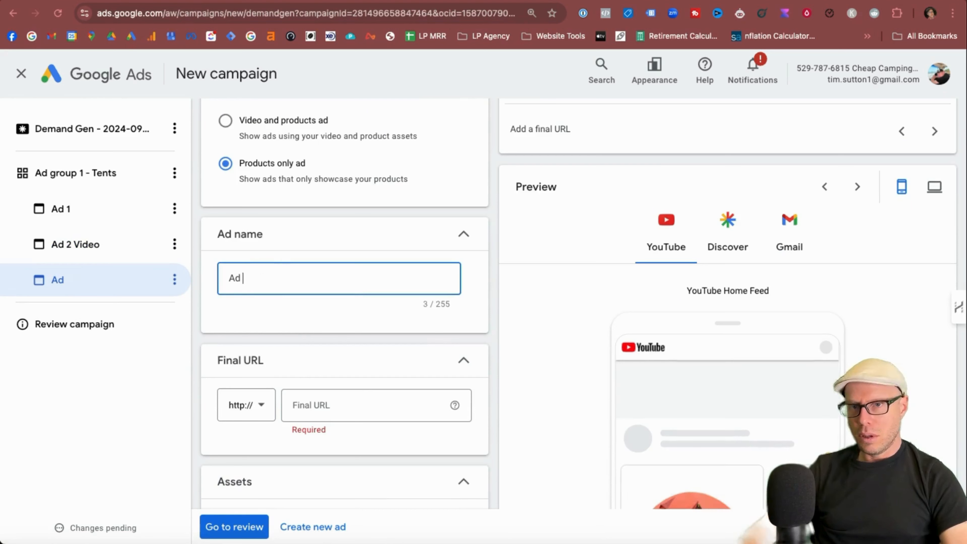
{"action": "type", "text": "3 Product"}
{"action": "left_click", "coordinate": [323, 401]}
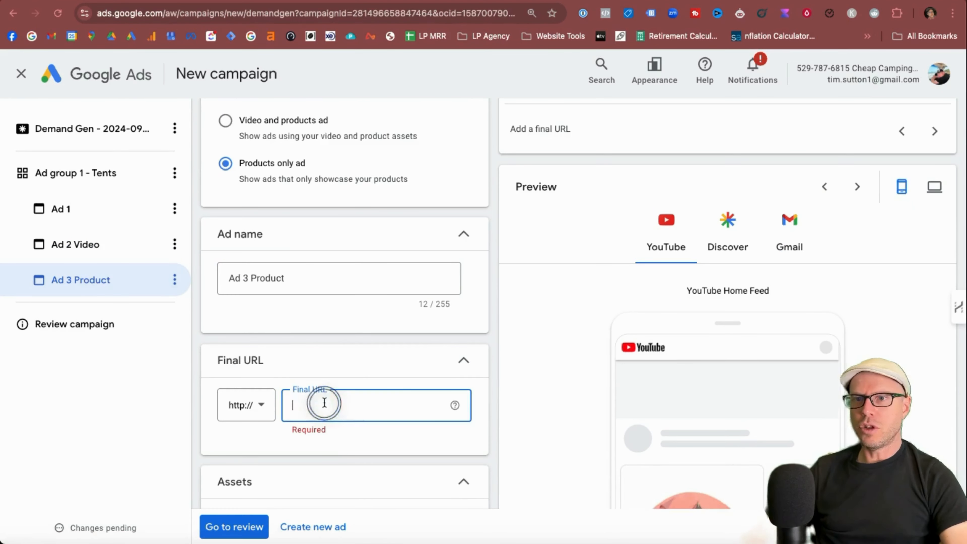
Step: Give the products only ad the headline "Cheap Camping Gear" and the description "Get the best comfort with Ultralight Fabric Camping Tents"
{"action": "scroll", "coordinate": [259, 274], "scroll_direction": "down", "scroll_amount": 8}
{"action": "left_click", "coordinate": [259, 275]}
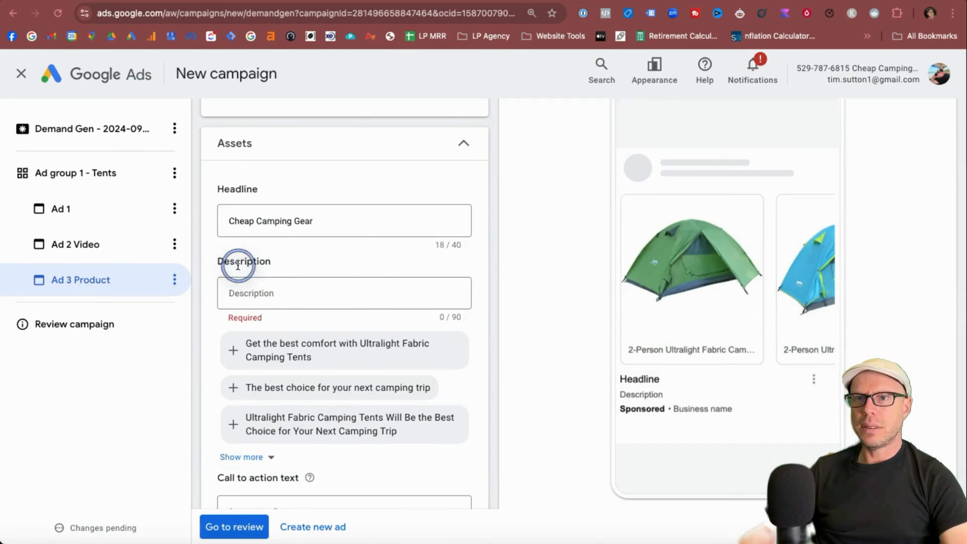
{"action": "scroll", "coordinate": [244, 311], "scroll_direction": "down", "scroll_amount": 1}
{"action": "left_click", "coordinate": [235, 307]}
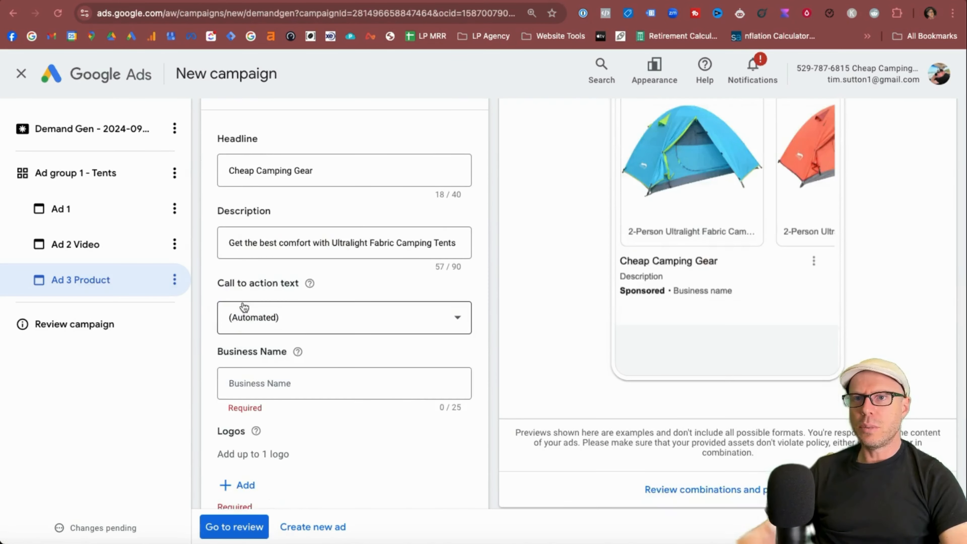
Step: Set the products only ad's call to action to "Shop now" and its business name to "Cheap Camping Gera"
{"action": "scroll", "coordinate": [244, 309], "scroll_direction": "down", "scroll_amount": 1}
{"action": "left_click", "coordinate": [417, 273]}
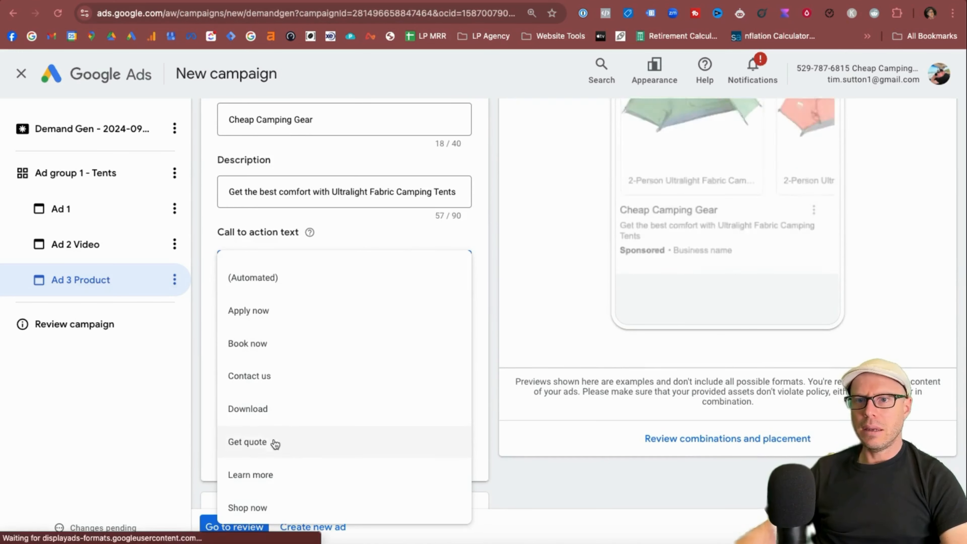
{"action": "left_click", "coordinate": [263, 507]}
{"action": "left_click", "coordinate": [277, 328]}
{"action": "type", "text": "C"}
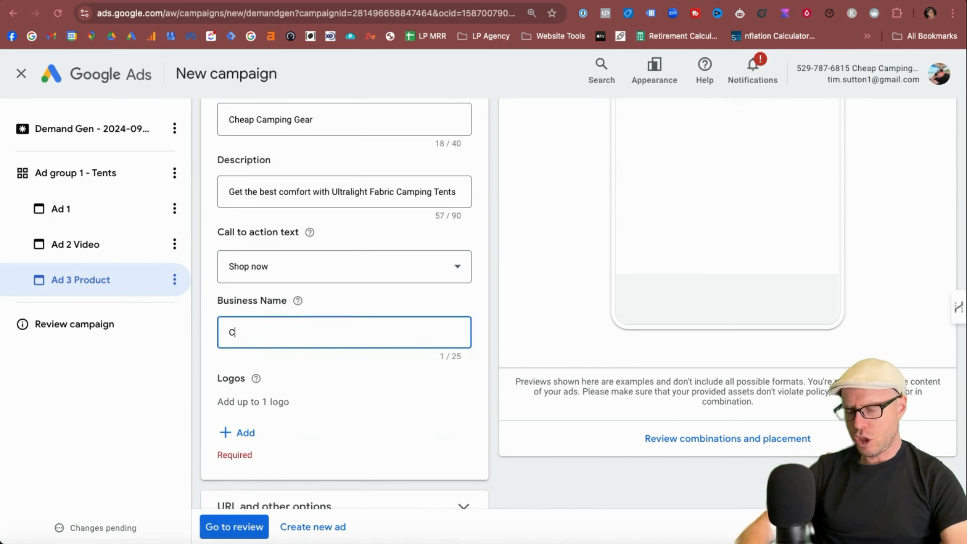
{"action": "type", "text": "heap Camping Gera"}
Step: Add the square mountain logo from the asset library to the products only ad
{"action": "left_click", "coordinate": [244, 432]}
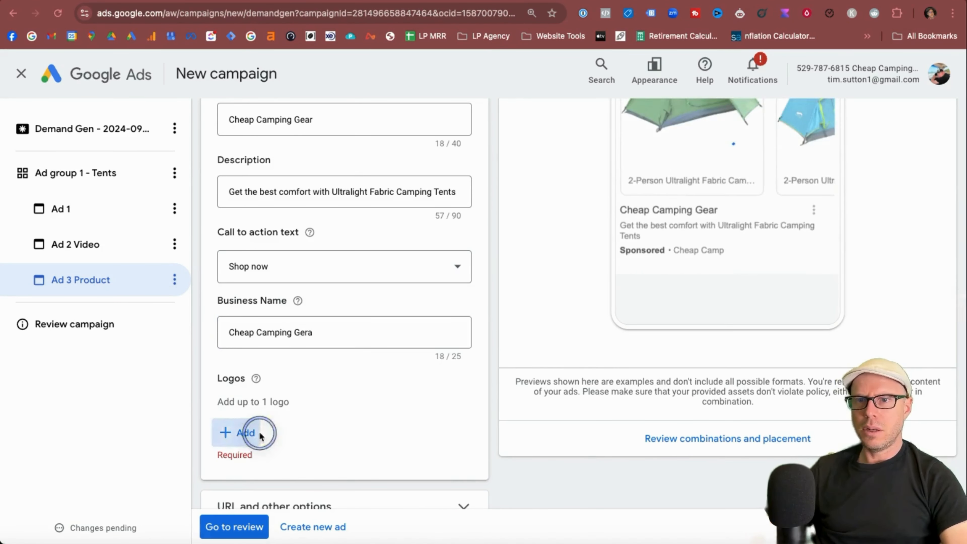
{"action": "left_click", "coordinate": [427, 297]}
{"action": "left_click", "coordinate": [423, 525]}
{"action": "left_click", "coordinate": [339, 433]}
{"action": "scroll", "coordinate": [338, 433], "scroll_direction": "down", "scroll_amount": 4}
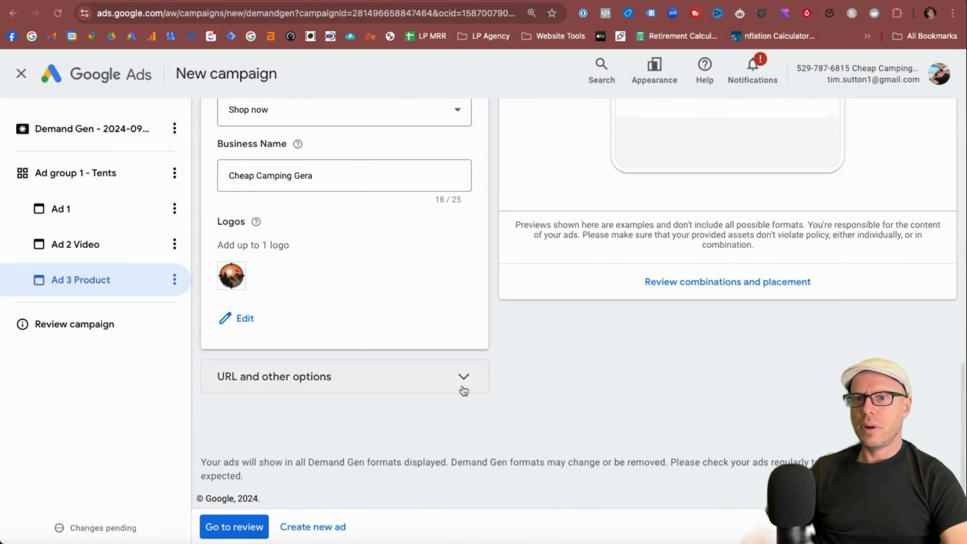
Step: Open the campaign review and examine the budget, goals, warnings, expanded campaign settings, and the Tents ad group's targeting and ads
{"action": "left_click", "coordinate": [226, 527]}
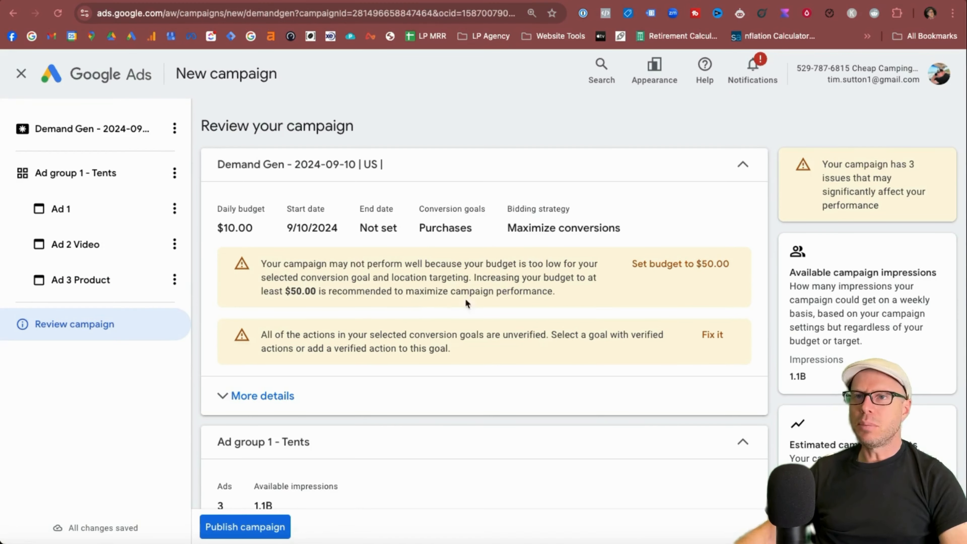
{"action": "scroll", "coordinate": [465, 298], "scroll_direction": "down", "scroll_amount": 6}
{"action": "scroll", "coordinate": [642, 278], "scroll_direction": "up", "scroll_amount": 6}
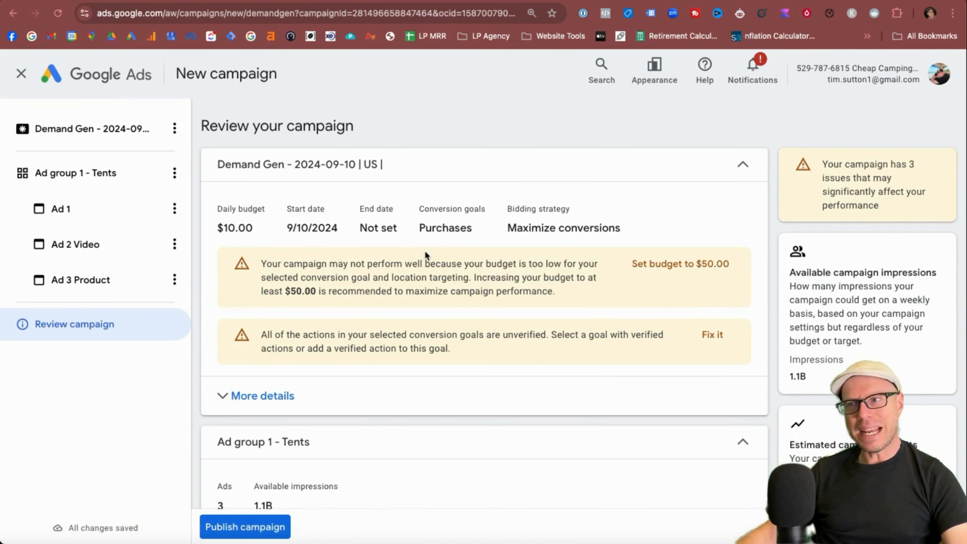
{"action": "scroll", "coordinate": [425, 251], "scroll_direction": "down", "scroll_amount": 5}
{"action": "left_click", "coordinate": [438, 217]}
{"action": "scroll", "coordinate": [572, 241], "scroll_direction": "down", "scroll_amount": 2}
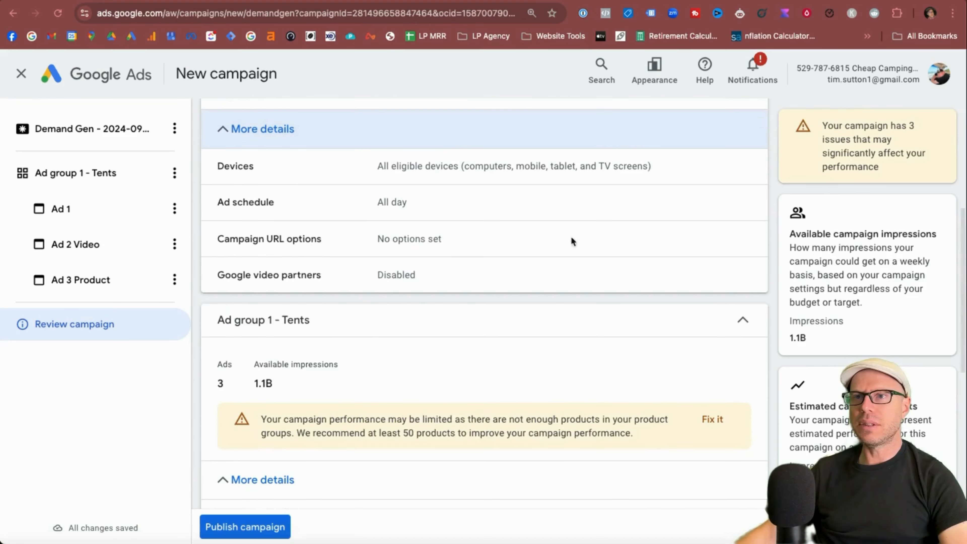
{"action": "scroll", "coordinate": [456, 269], "scroll_direction": "down", "scroll_amount": 2}
{"action": "scroll", "coordinate": [456, 269], "scroll_direction": "up", "scroll_amount": 6}
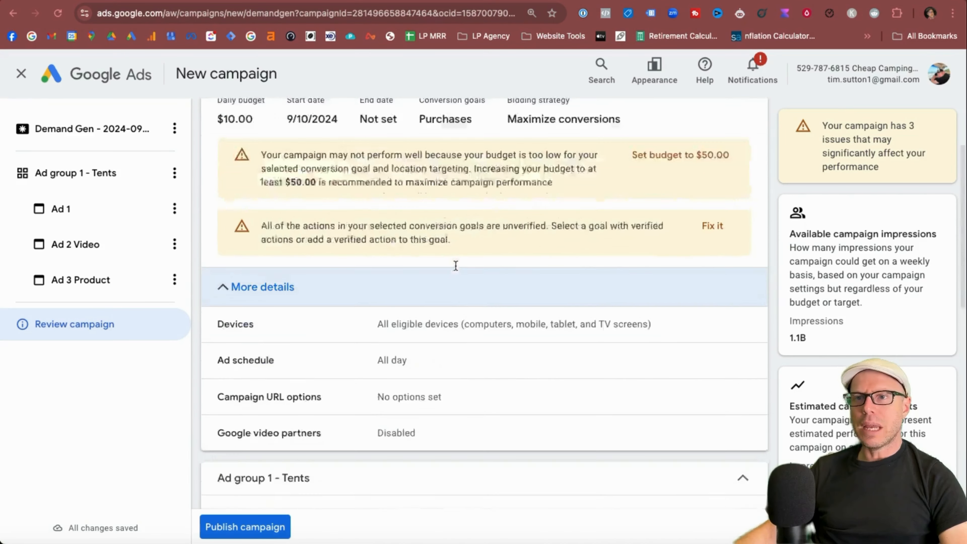
{"action": "scroll", "coordinate": [456, 265], "scroll_direction": "down", "scroll_amount": 10}
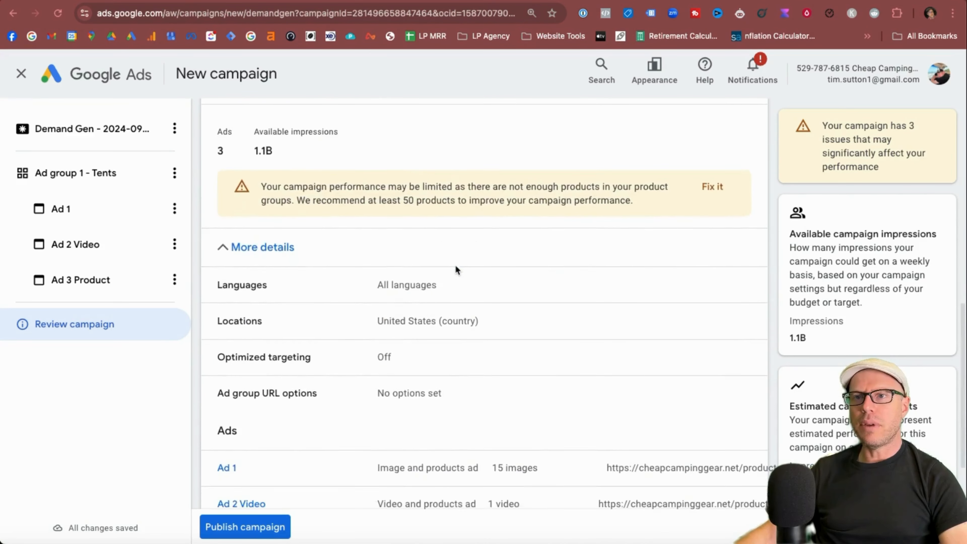
{"action": "scroll", "coordinate": [456, 269], "scroll_direction": "down", "scroll_amount": 3}
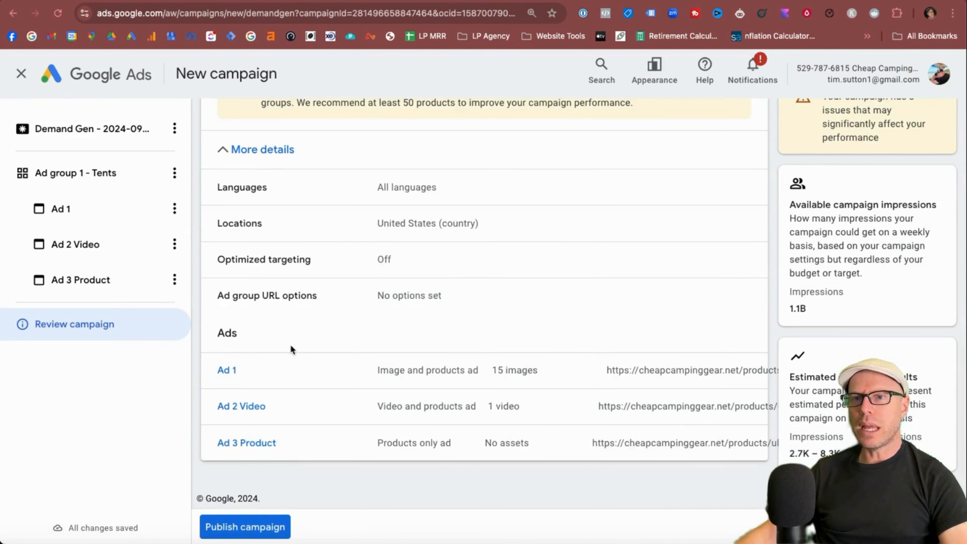
Step: Publish the reviewed Demand Gen campaign
{"action": "left_click", "coordinate": [263, 529]}
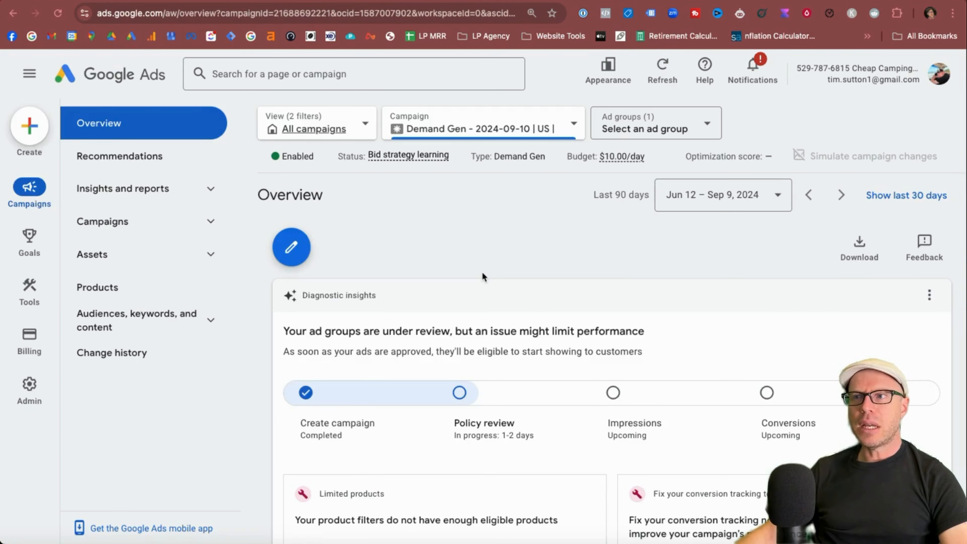